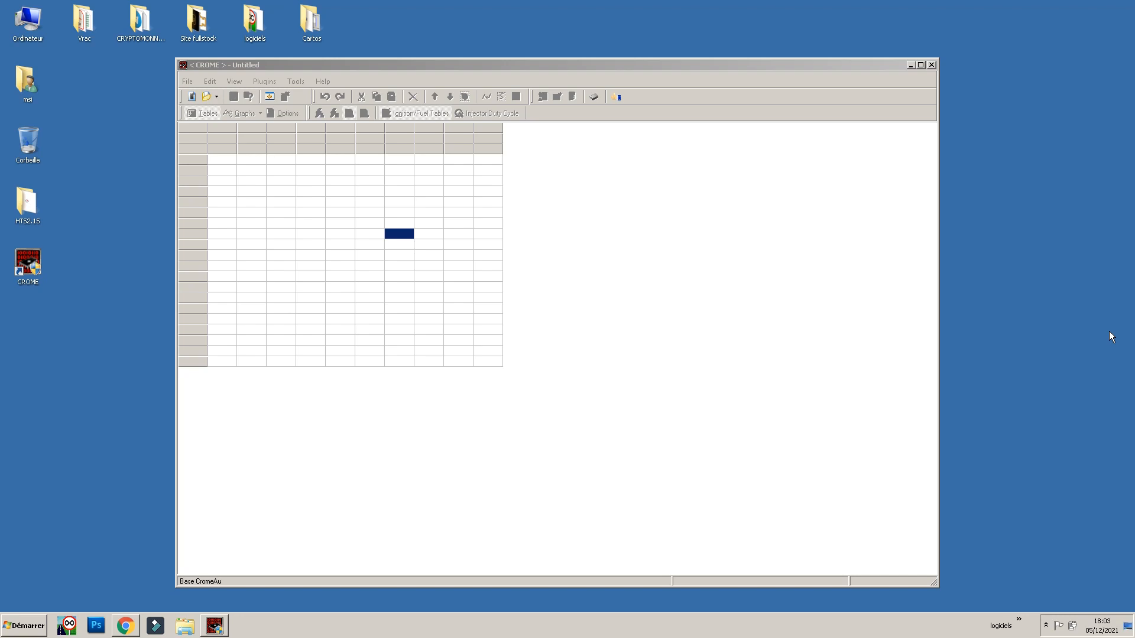
# Switch to the Chrome browser to show the tunewithcrome.com home page and its address, and return to the Crome editor.
pyautogui.click(125, 625)
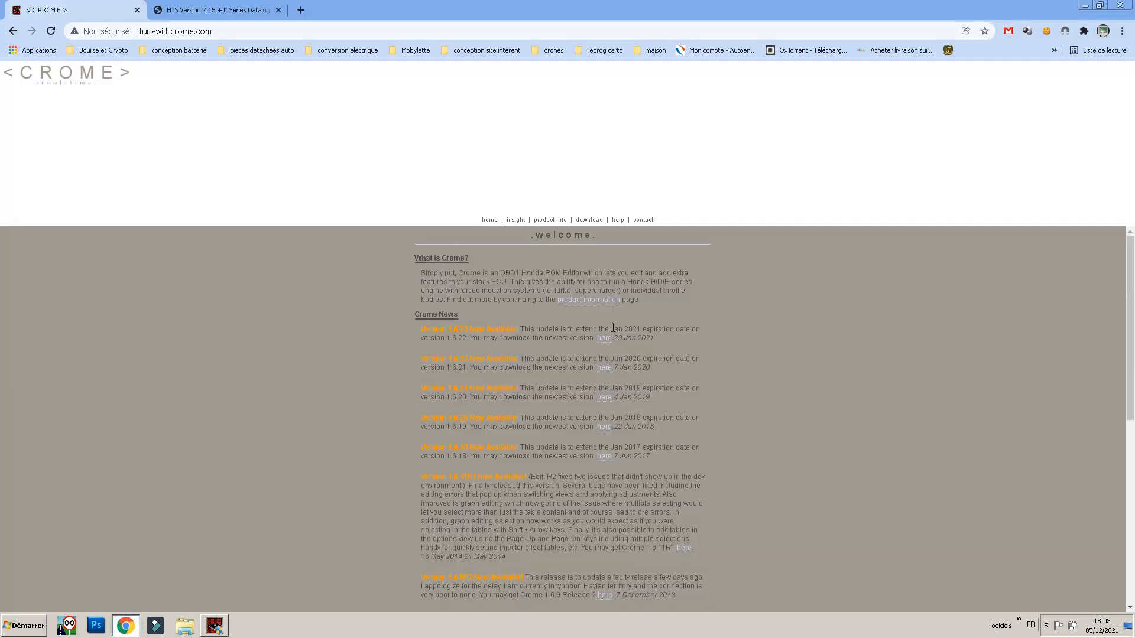
pyautogui.click(219, 33)
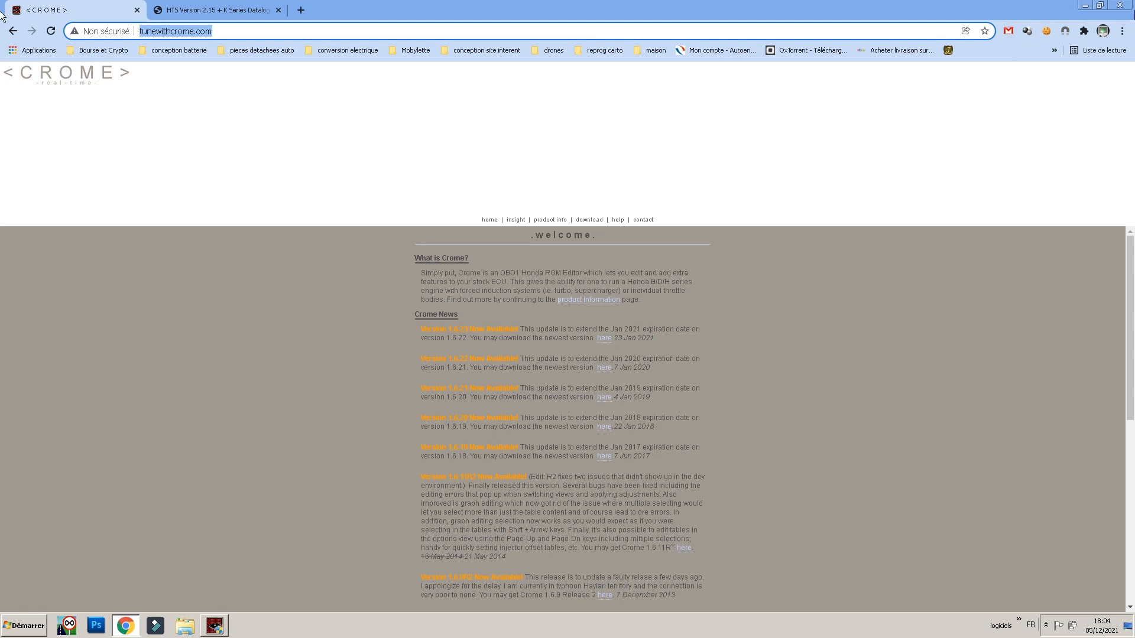
pyautogui.click(1086, 5)
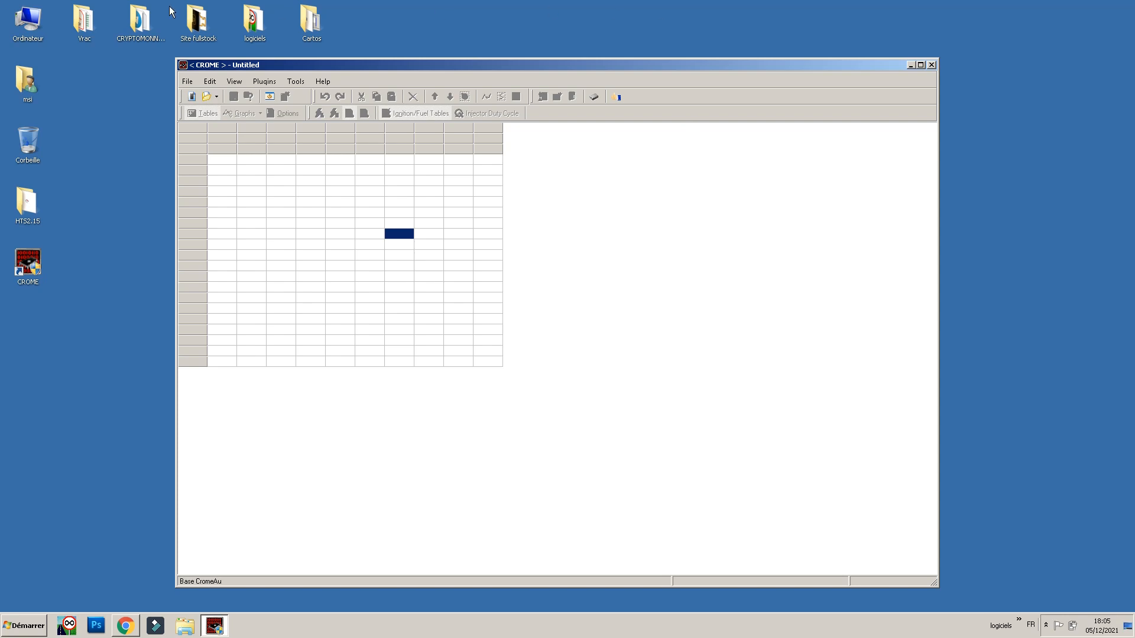
pyautogui.moveTo(245, 67); pyautogui.dragTo(253, 62)
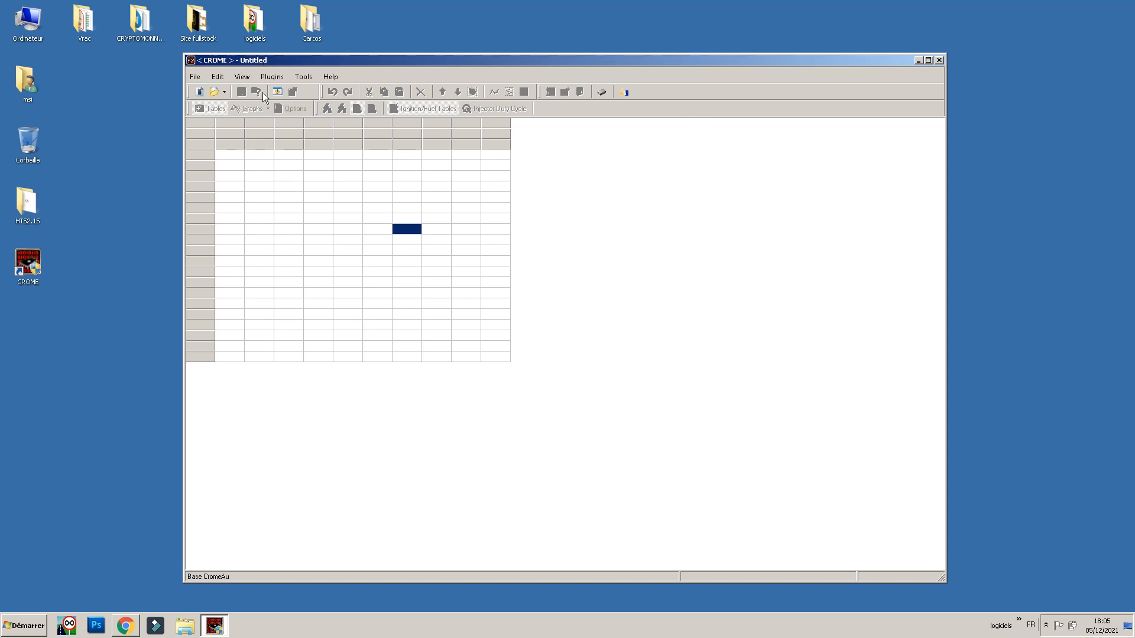
pyautogui.click(194, 78)
pyautogui.moveTo(195, 77)
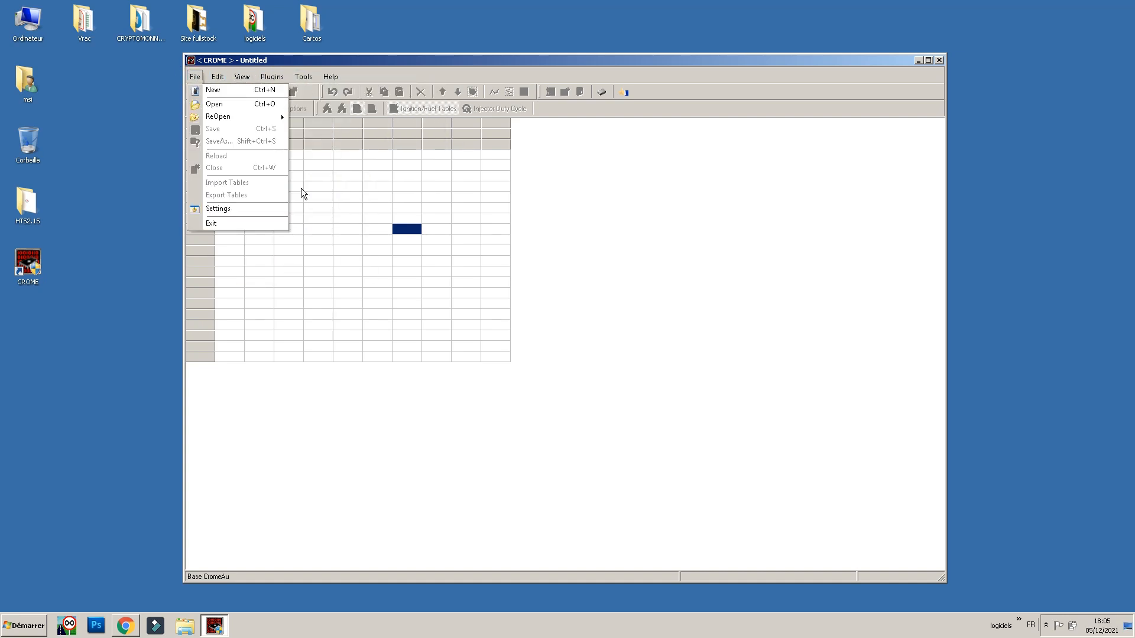
pyautogui.click(662, 214)
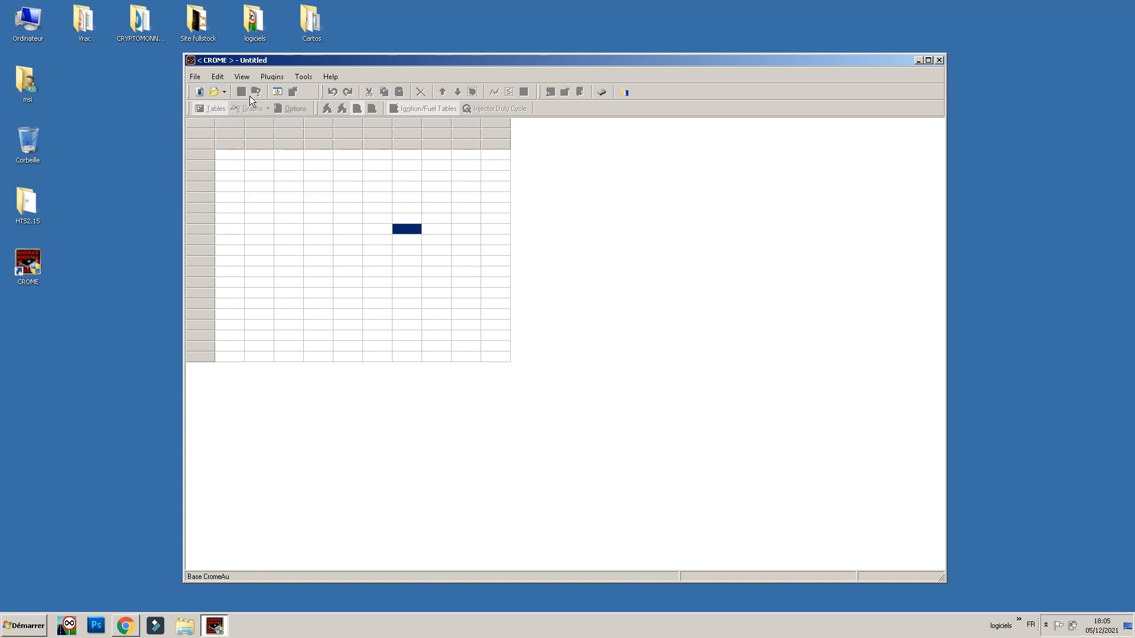
# Start a new file and review the available P28, P30, P30G and P72 base ROMs.
pyautogui.click(195, 90)
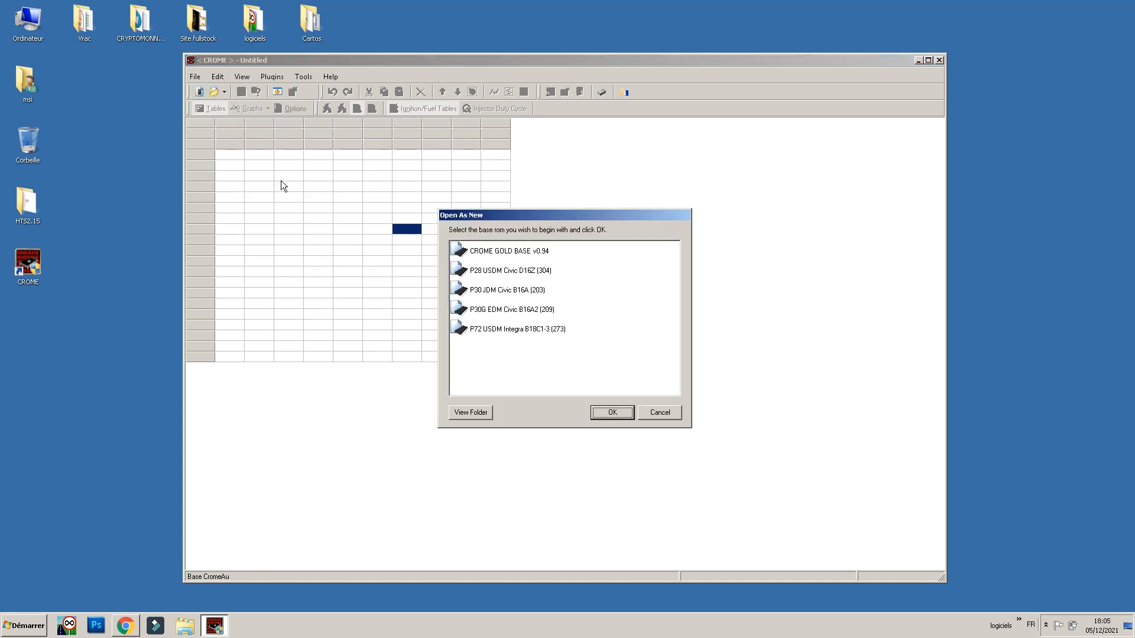
pyautogui.moveTo(495, 217); pyautogui.dragTo(444, 171)
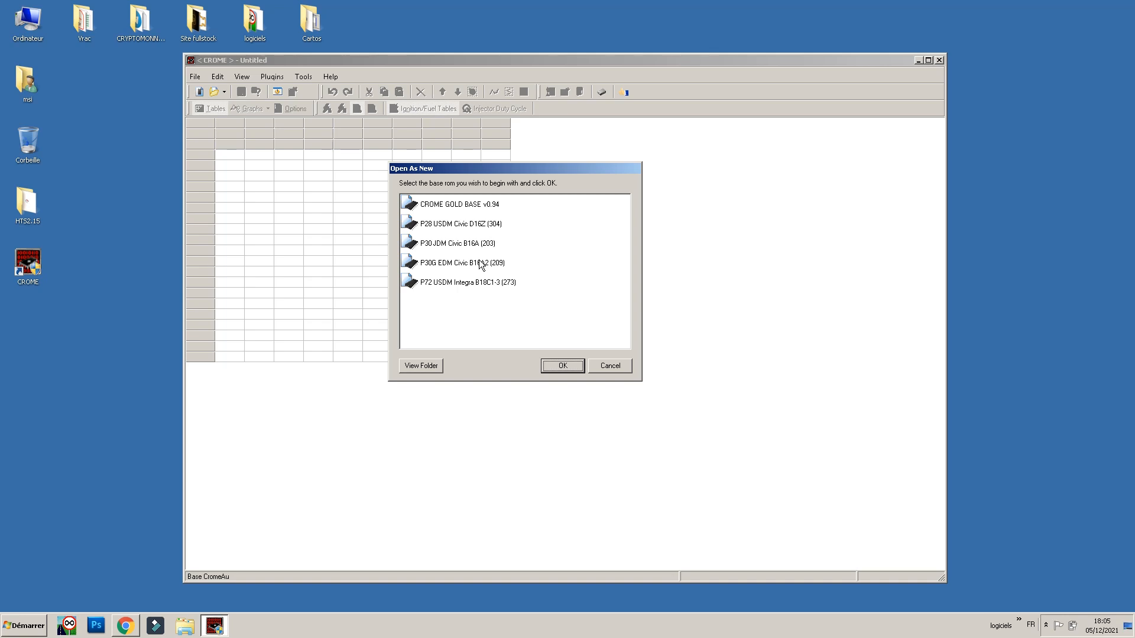
pyautogui.click(463, 227)
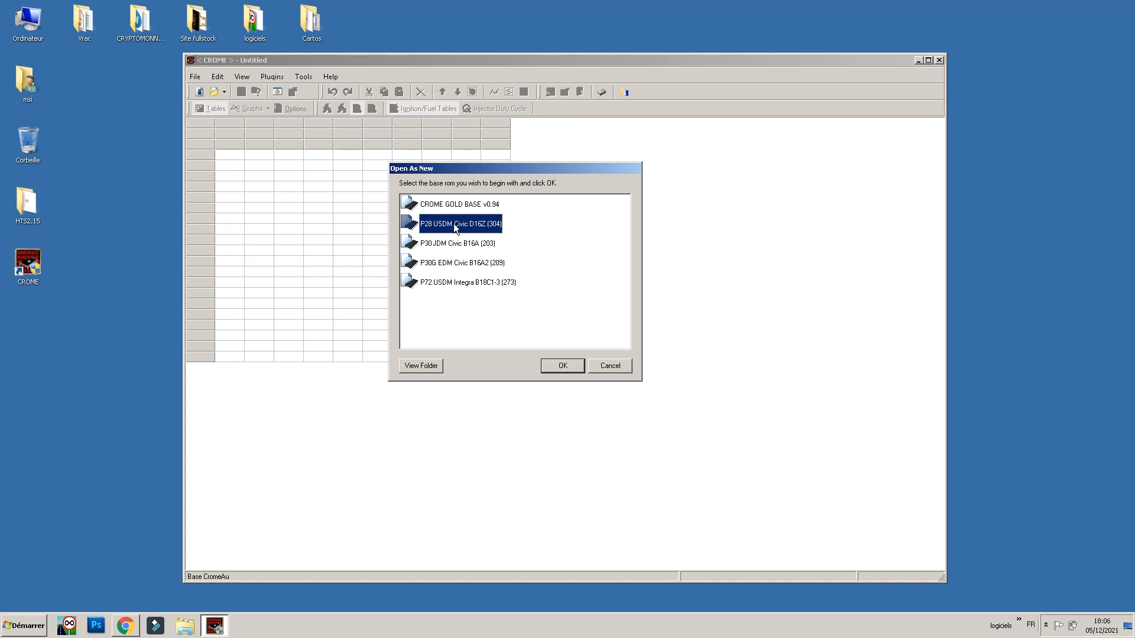
pyautogui.click(460, 247)
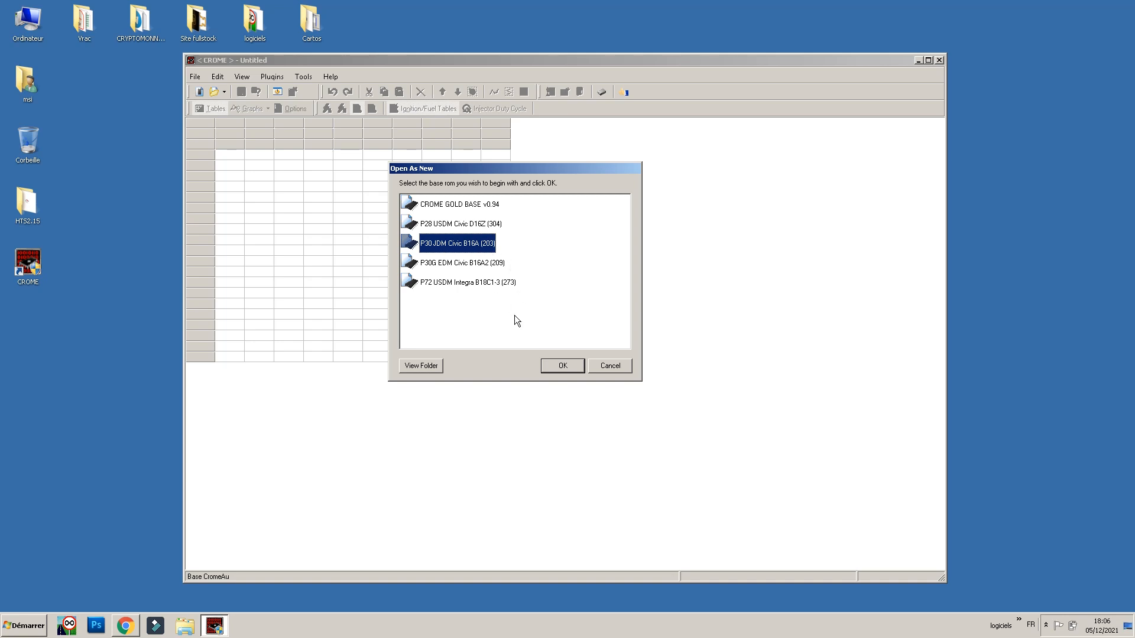
pyautogui.click(479, 265)
pyautogui.click(481, 247)
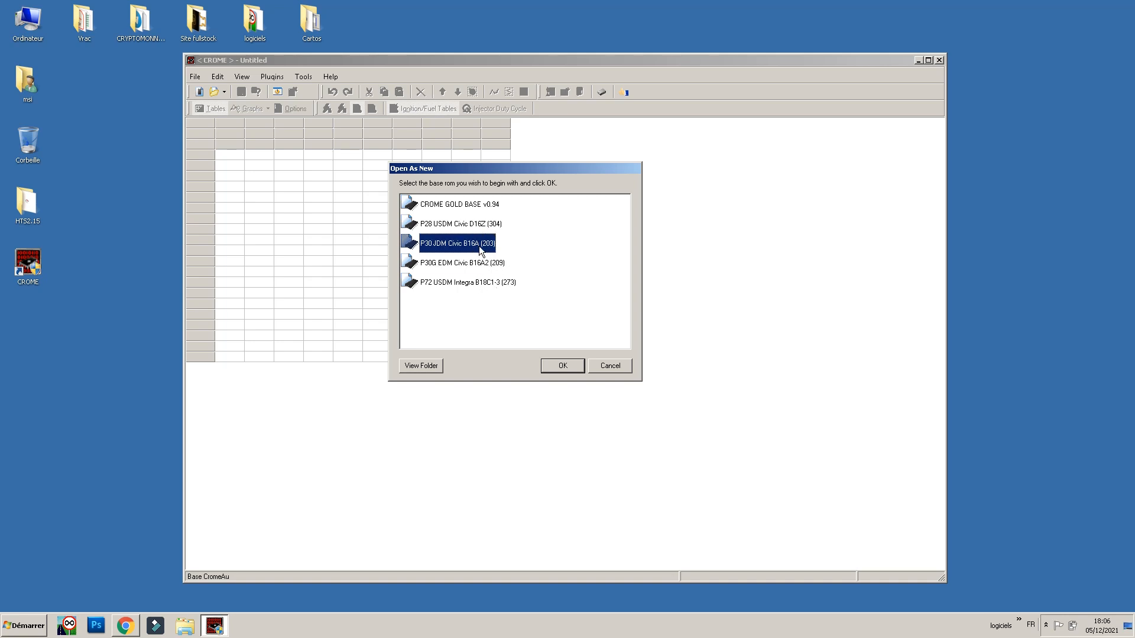
pyautogui.click(480, 283)
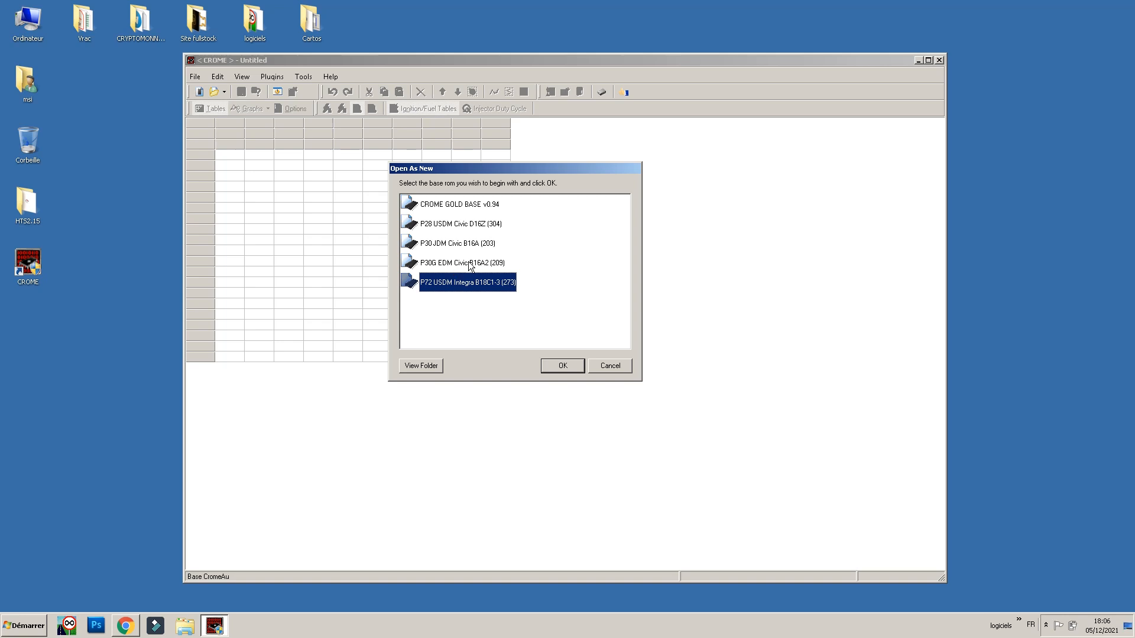
pyautogui.click(461, 230)
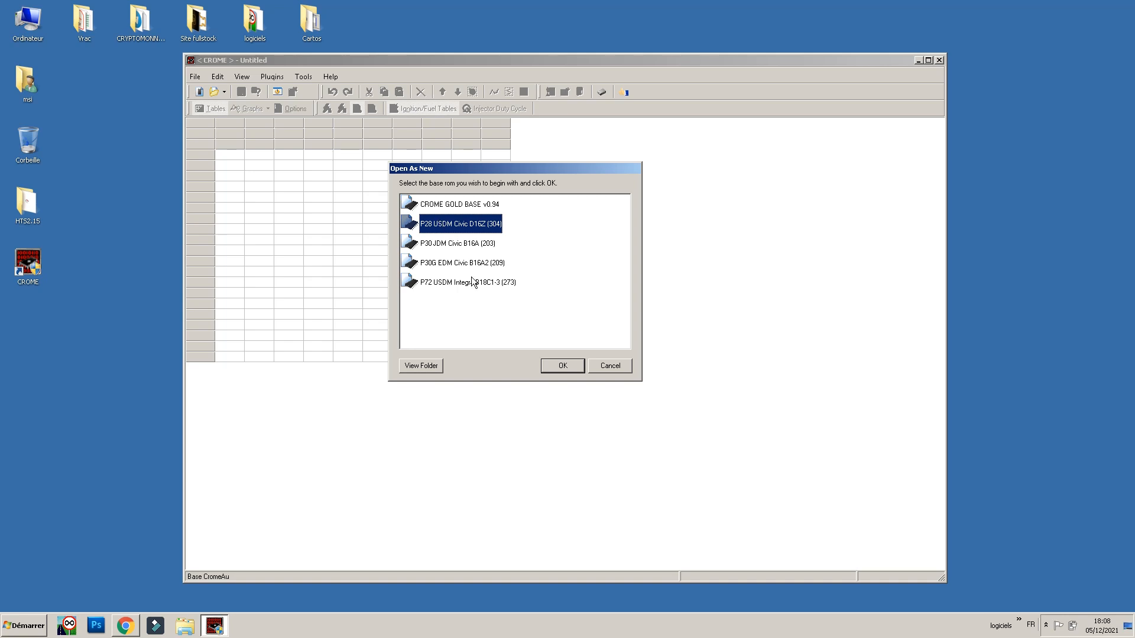
# Try to create the new file from the CROME GOLD BASE v0.94 ROM.
pyautogui.click(452, 204)
pyautogui.click(558, 367)
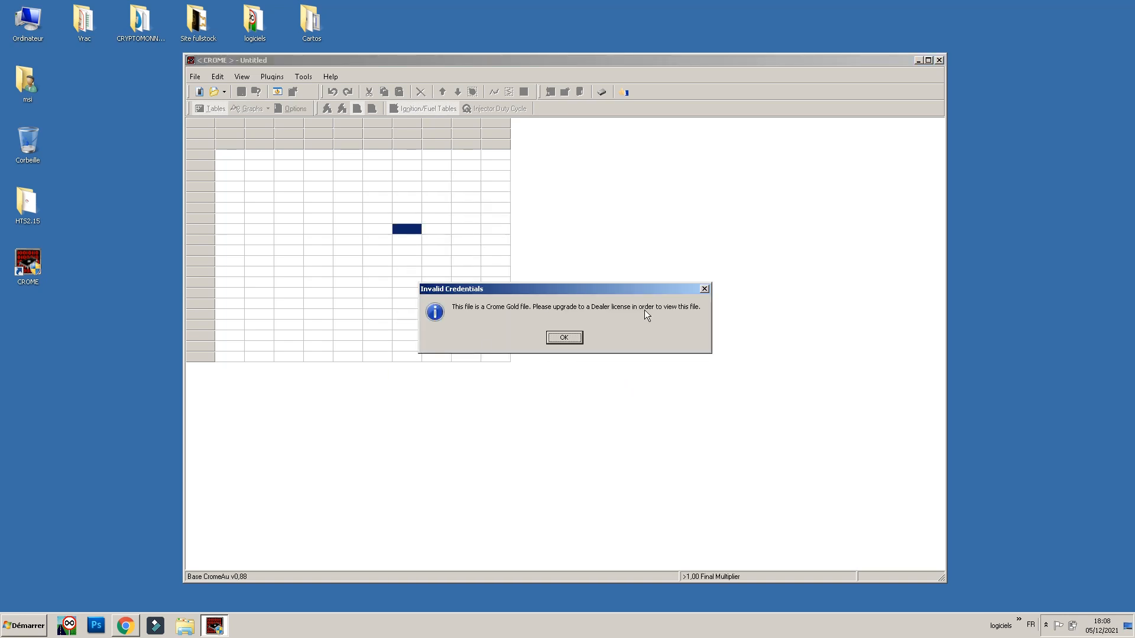
pyautogui.click(565, 340)
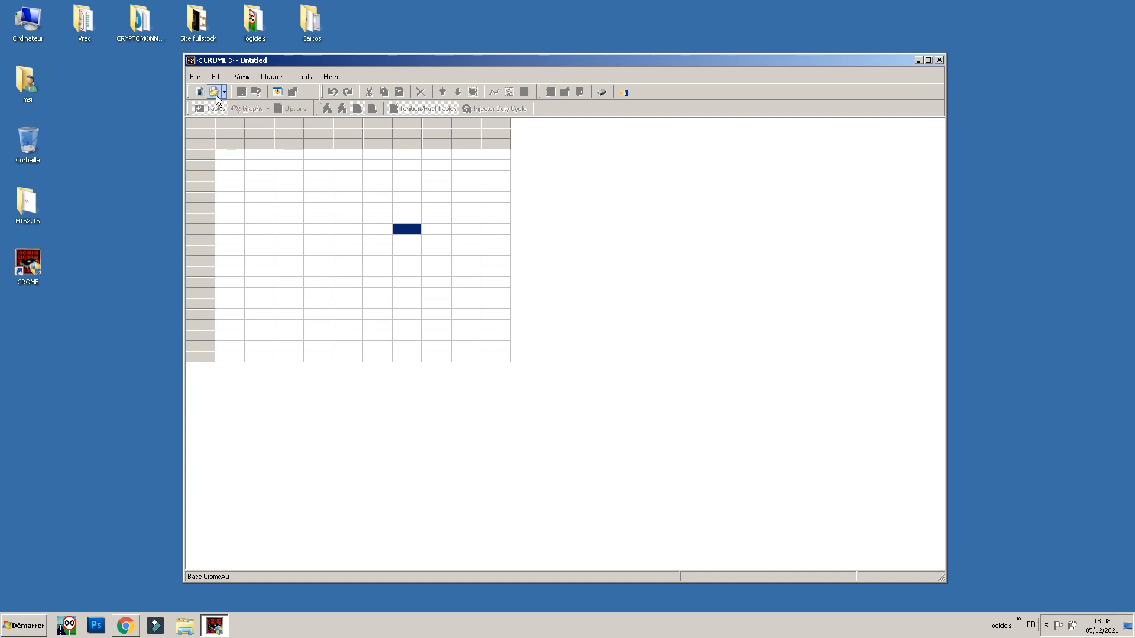
# Create a new file from the P30G EDM Civic B16A2 (209) base ROM.
pyautogui.click(201, 93)
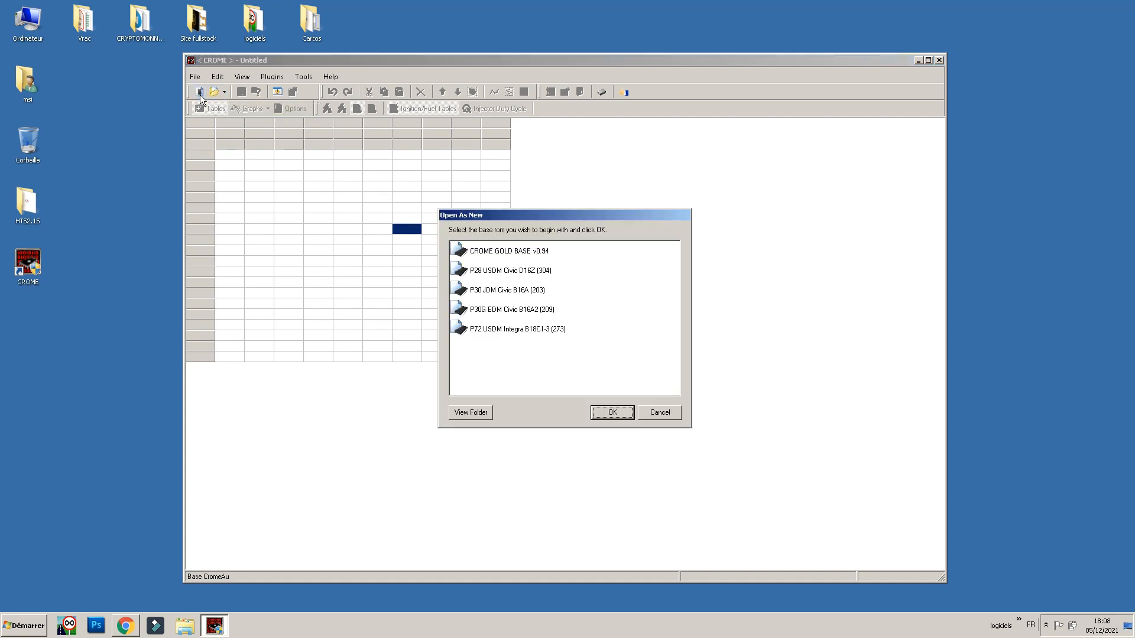
pyautogui.click(483, 312)
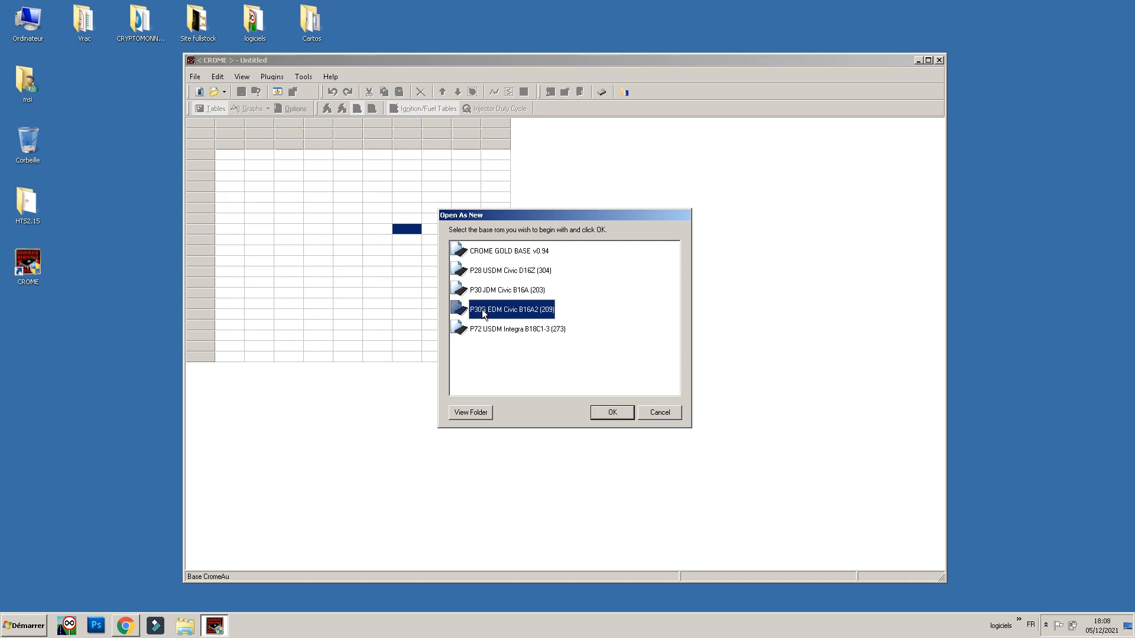
pyautogui.click(621, 412)
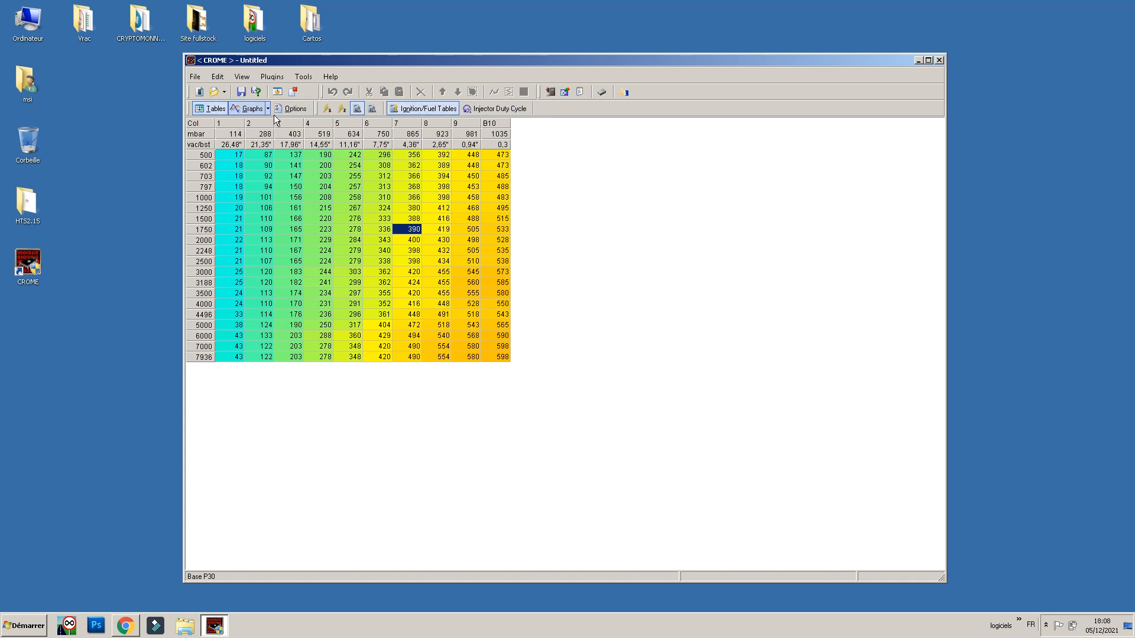
# Compare the low cam fuel map in its table and graph views.
pyautogui.click(242, 109)
pyautogui.click(213, 108)
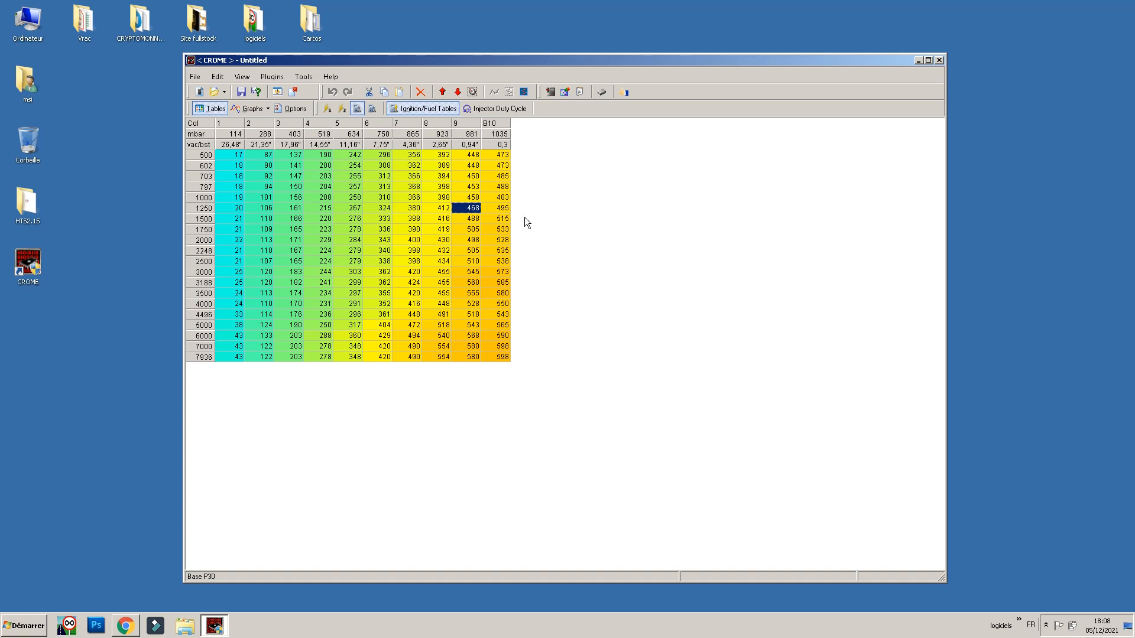
pyautogui.click(255, 109)
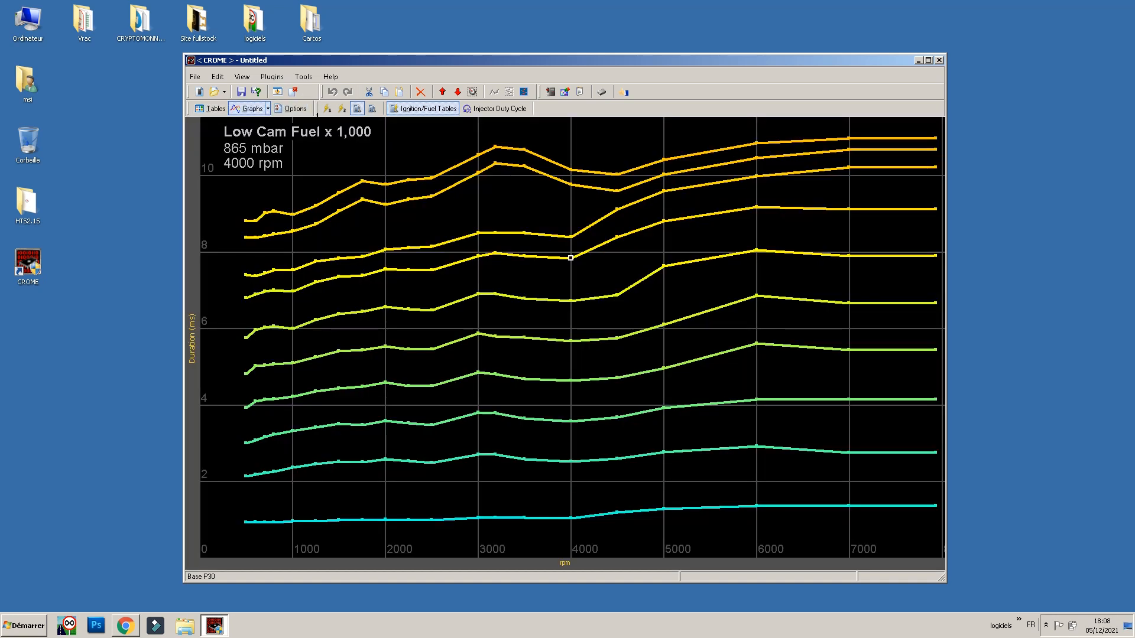
pyautogui.click(212, 110)
# Examine the ROM options for the rev limiter, target idle and IAC compensation.
pyautogui.click(290, 108)
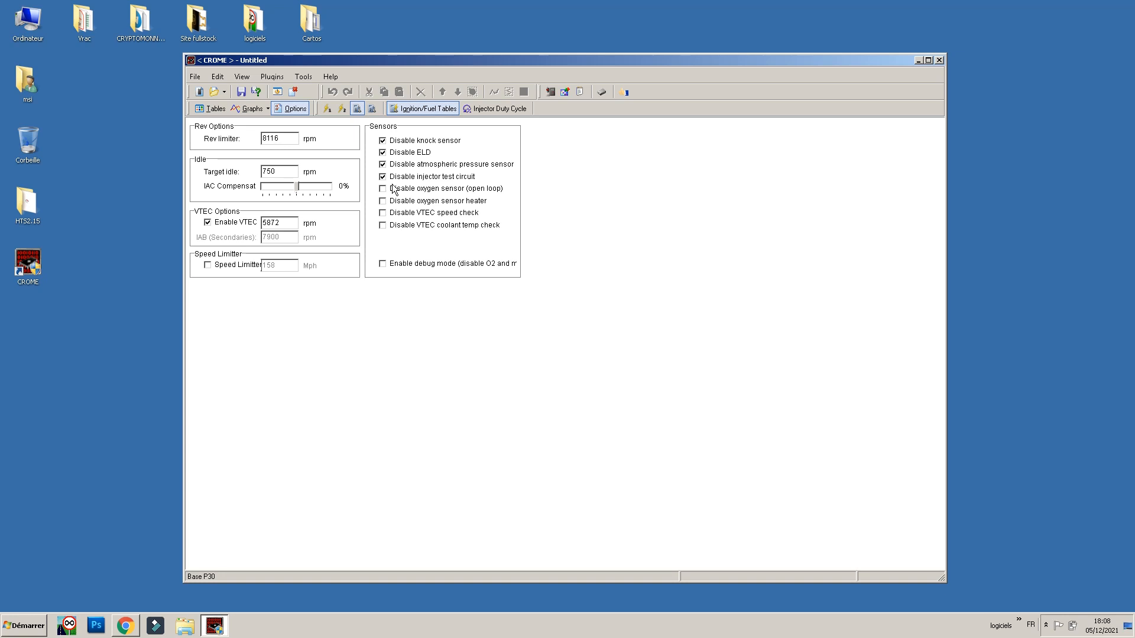
pyautogui.moveTo(293, 138); pyautogui.dragTo(239, 173)
pyautogui.doubleClick(279, 171)
pyautogui.click(292, 175)
pyautogui.click(297, 189)
pyautogui.moveTo(297, 189)
pyautogui.mouseDown()
pyautogui.moveTo(309, 192)
pyautogui.moveTo(297, 187)
pyautogui.mouseUp()
pyautogui.moveTo(297, 188)
pyautogui.mouseDown()
pyautogui.moveTo(282, 188)
pyautogui.moveTo(297, 193)
pyautogui.mouseUp()
pyautogui.hotkey('shift', 'Tab')
pyautogui.click(297, 188)
# Turn the oxygen sensor (open loop) disable option on and off again, and disable the oxygen sensor heater.
pyautogui.click(383, 189)
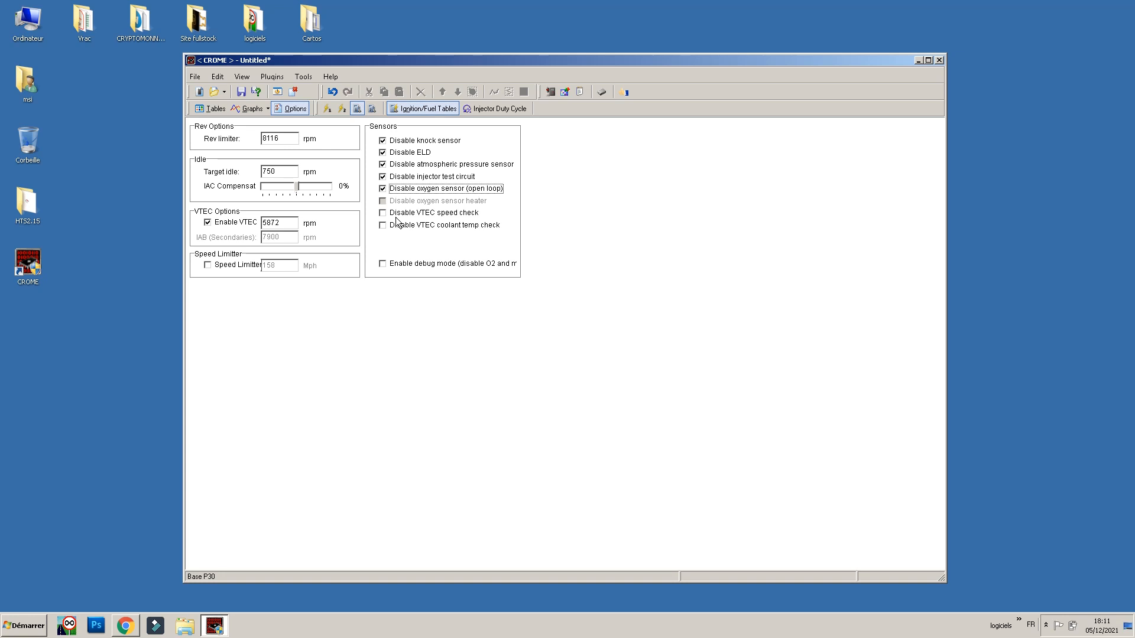
pyautogui.click(412, 189)
pyautogui.click(420, 202)
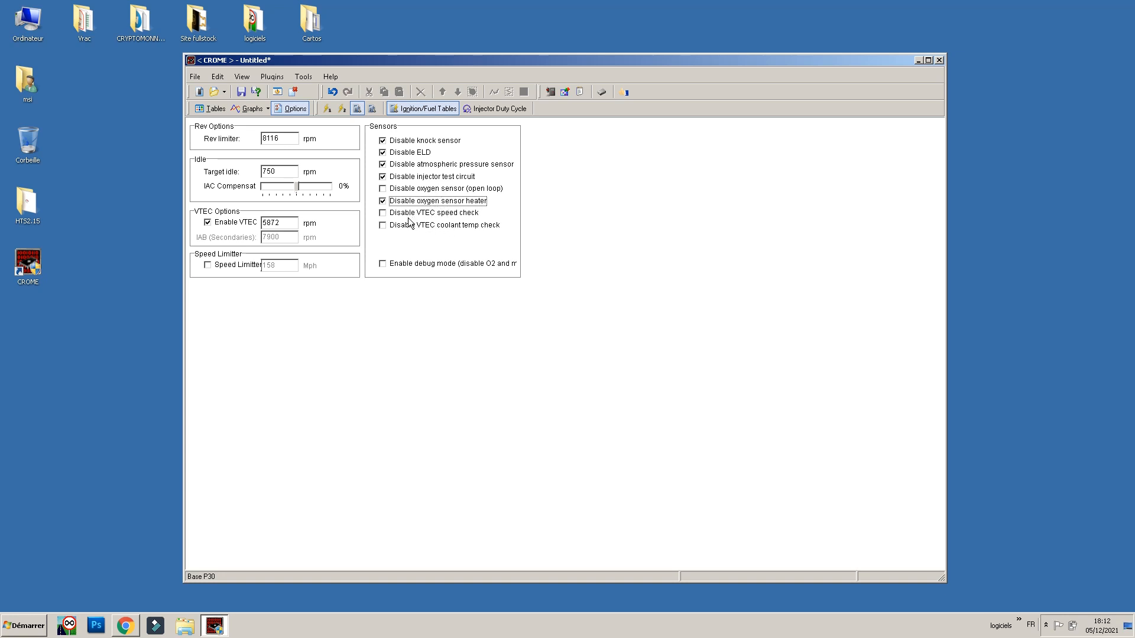
# Disable the VTEC speed check and VTEC coolant temp check, and re-enable both checks.
pyautogui.click(444, 213)
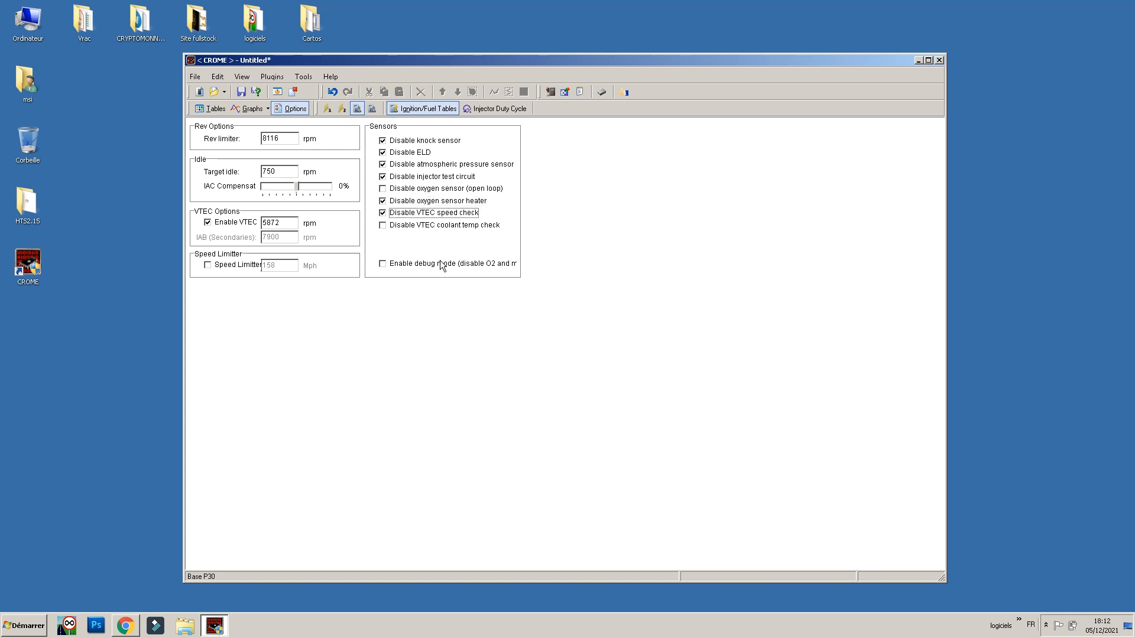
pyautogui.click(419, 226)
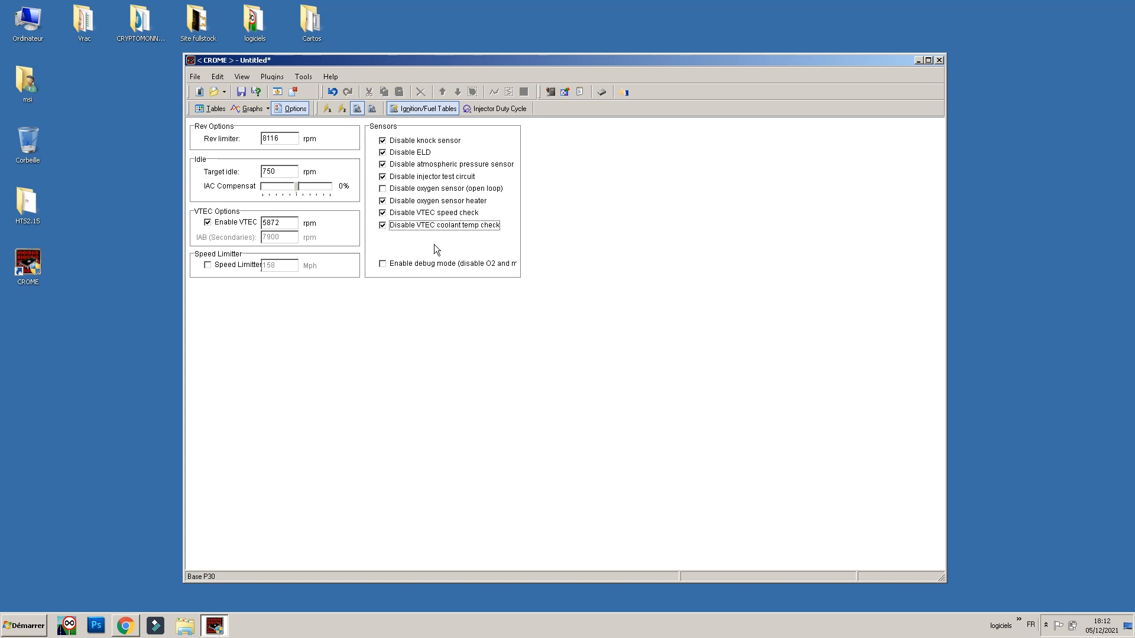
pyautogui.click(407, 226)
pyautogui.click(412, 214)
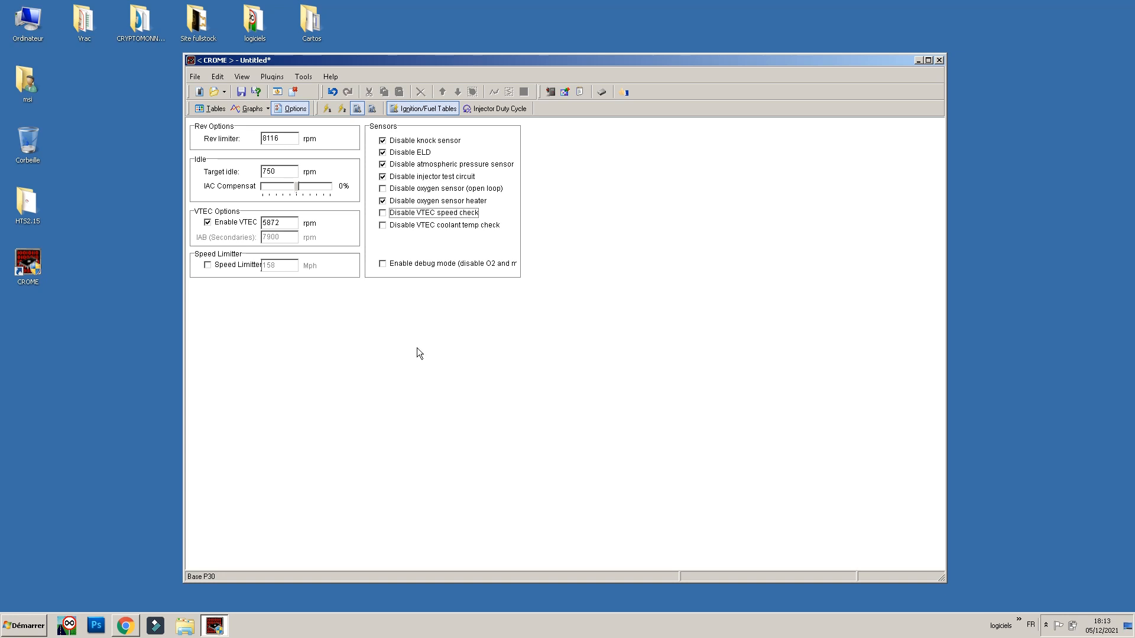
# View the injector duty cycle for the low cam and high cam fuel tables.
pyautogui.click(483, 108)
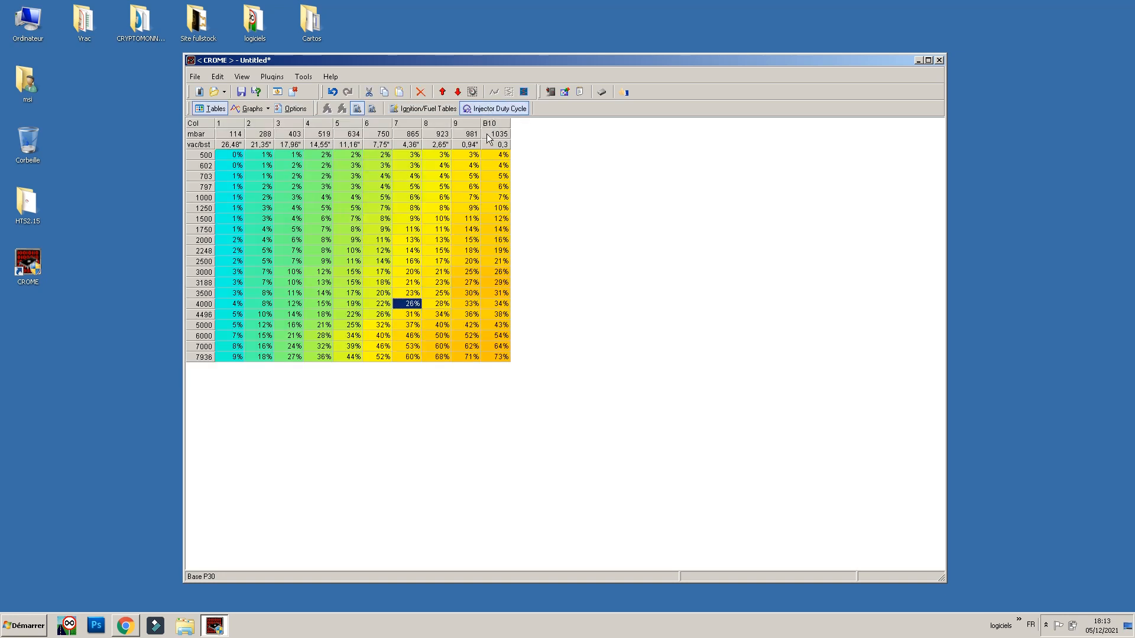
pyautogui.click(357, 108)
pyautogui.click(357, 108)
pyautogui.click(372, 109)
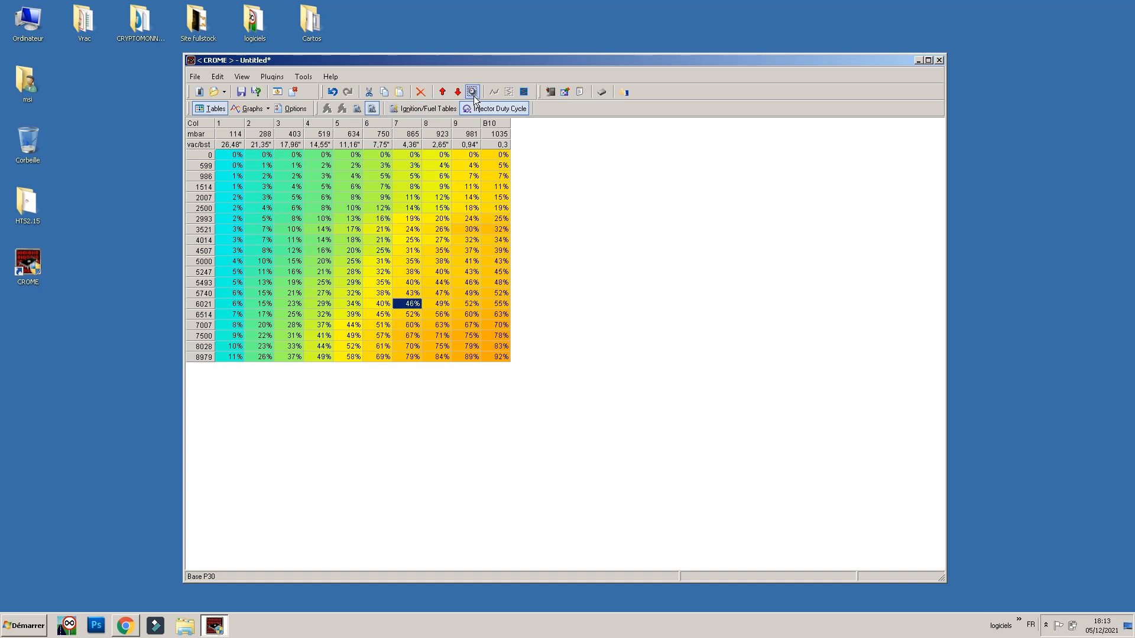
# Smooth all values of the high cam fuel table and undo the smoothing.
pyautogui.click(425, 109)
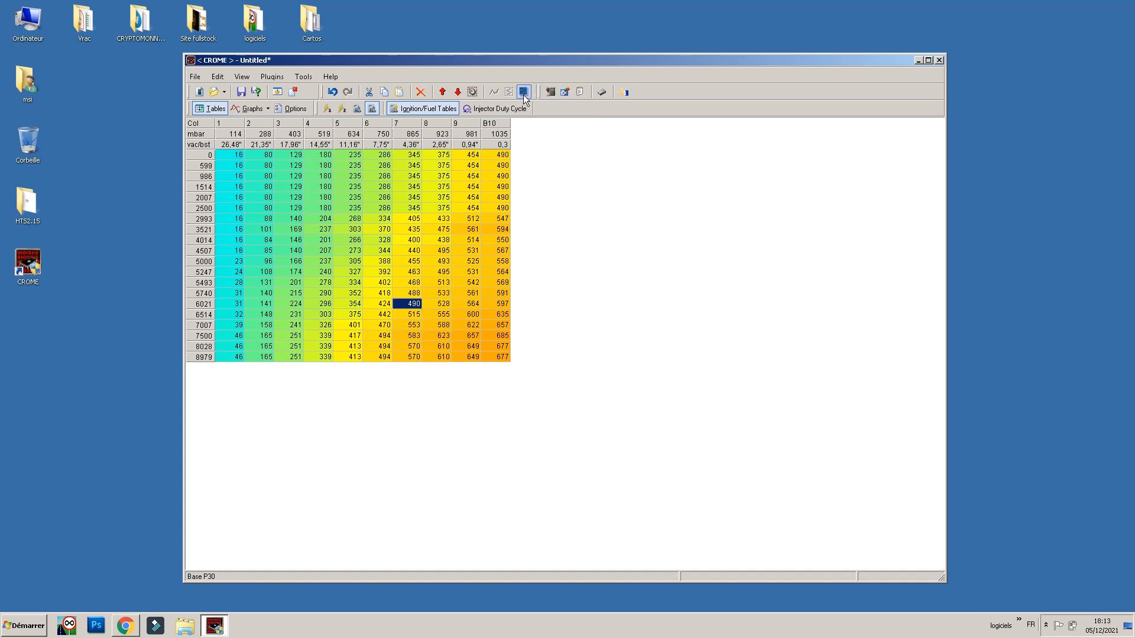
pyautogui.hotkey('ctrl', 'a')
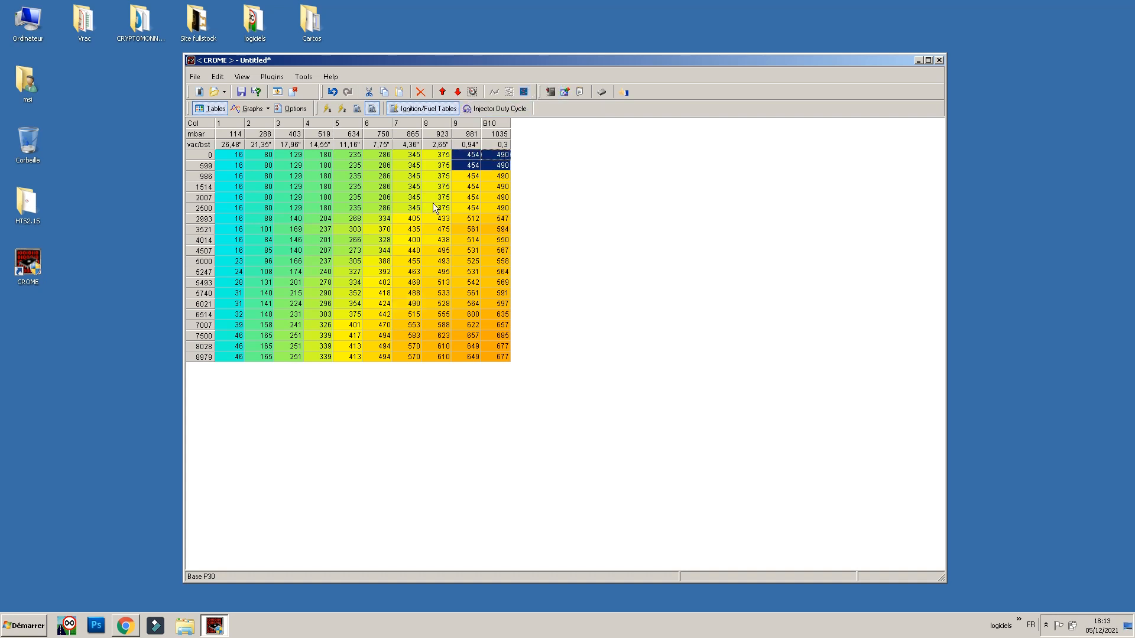
pyautogui.click(523, 93)
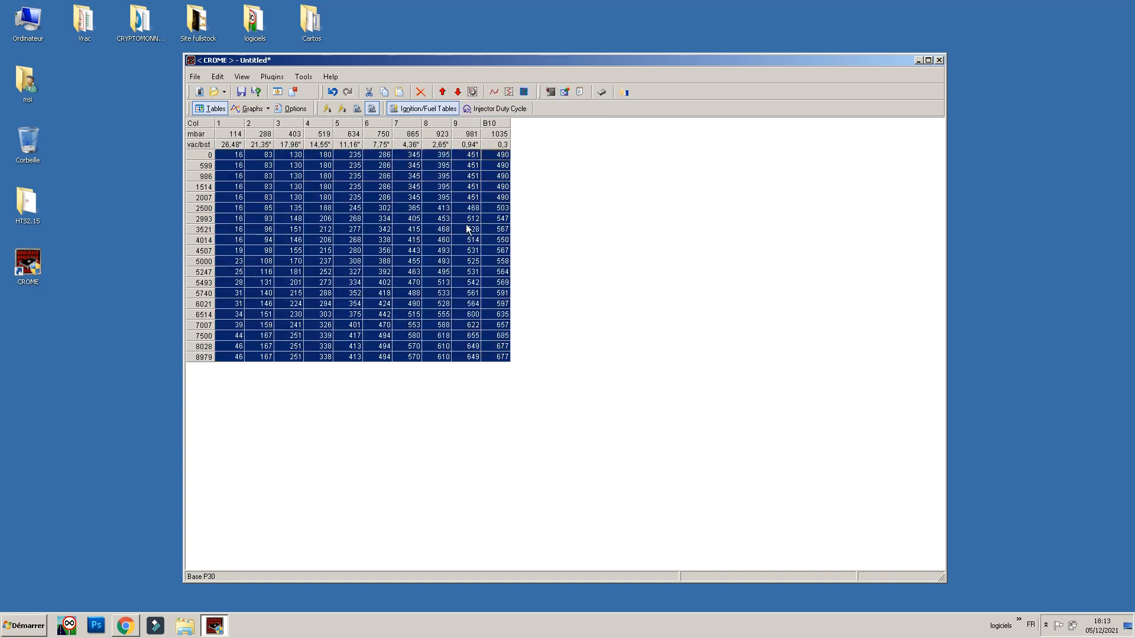
pyautogui.moveTo(465, 225); pyautogui.dragTo(461, 222)
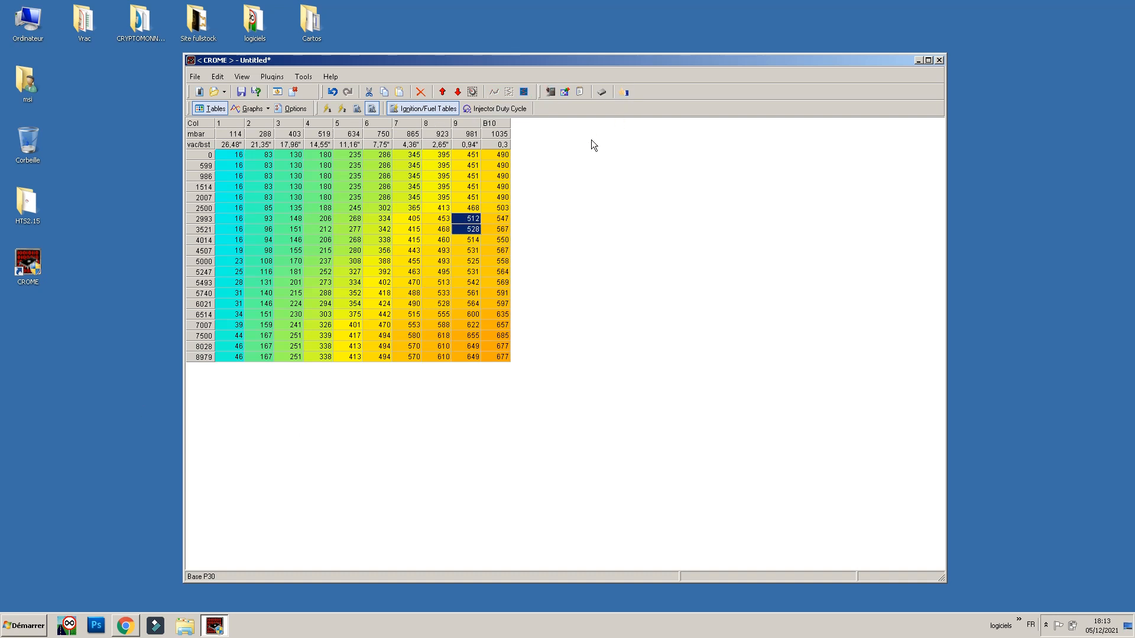
pyautogui.click(218, 77)
pyautogui.click(236, 90)
# Show the high cam fuel map as a graph and inspect its points at 3521 rpm and 4507 rpm.
pyautogui.moveTo(353, 208); pyautogui.dragTo(504, 228)
pyautogui.click(503, 233)
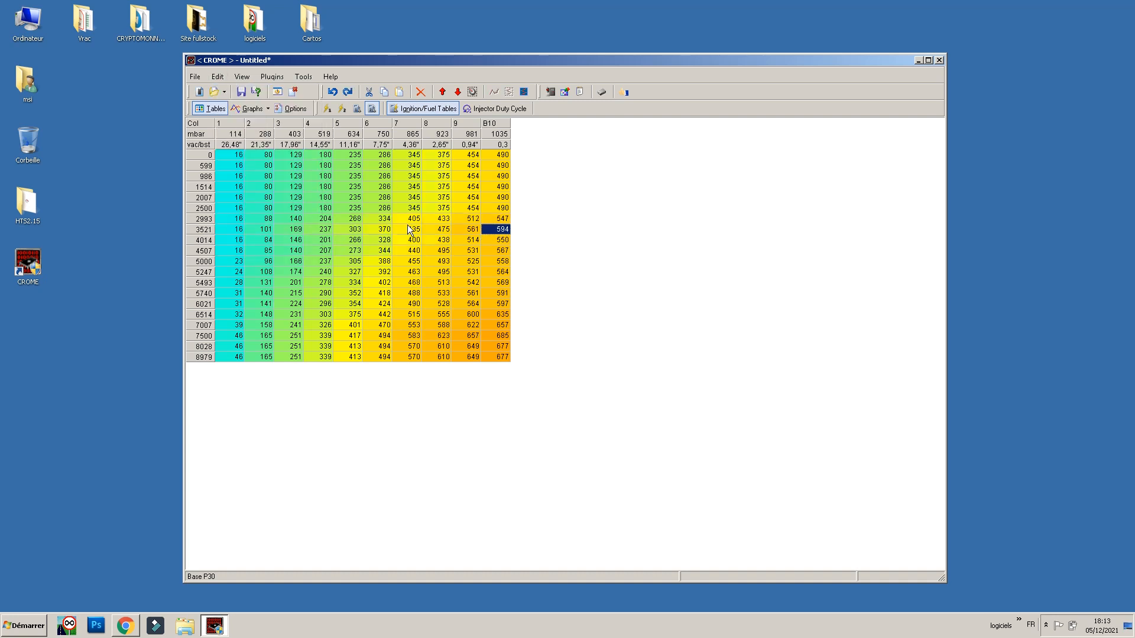
pyautogui.click(257, 111)
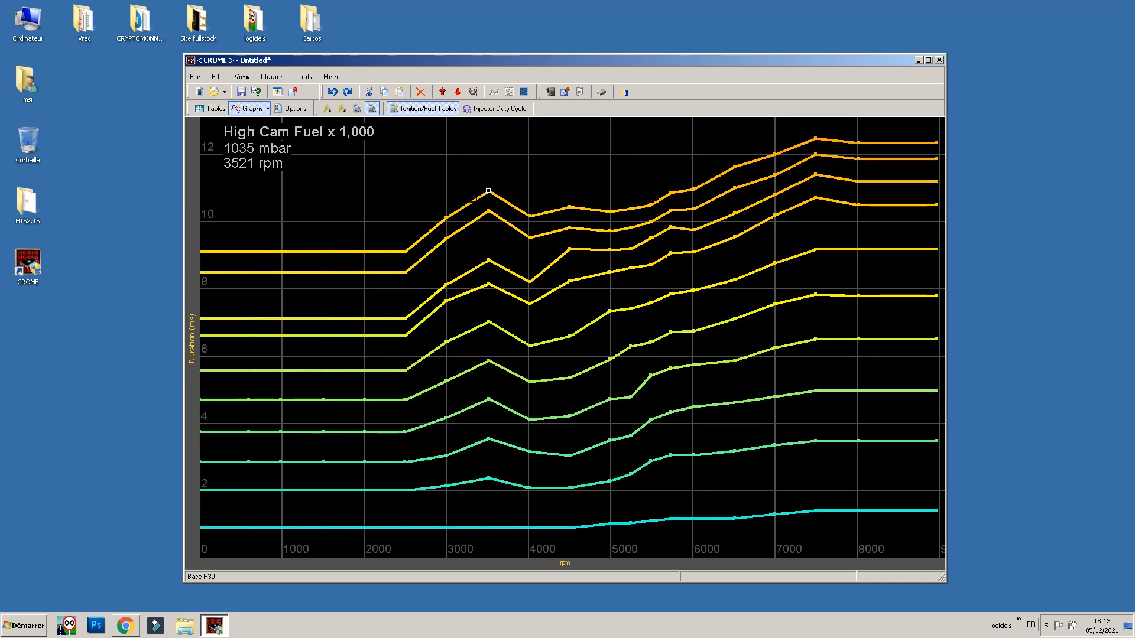
pyautogui.click(557, 218)
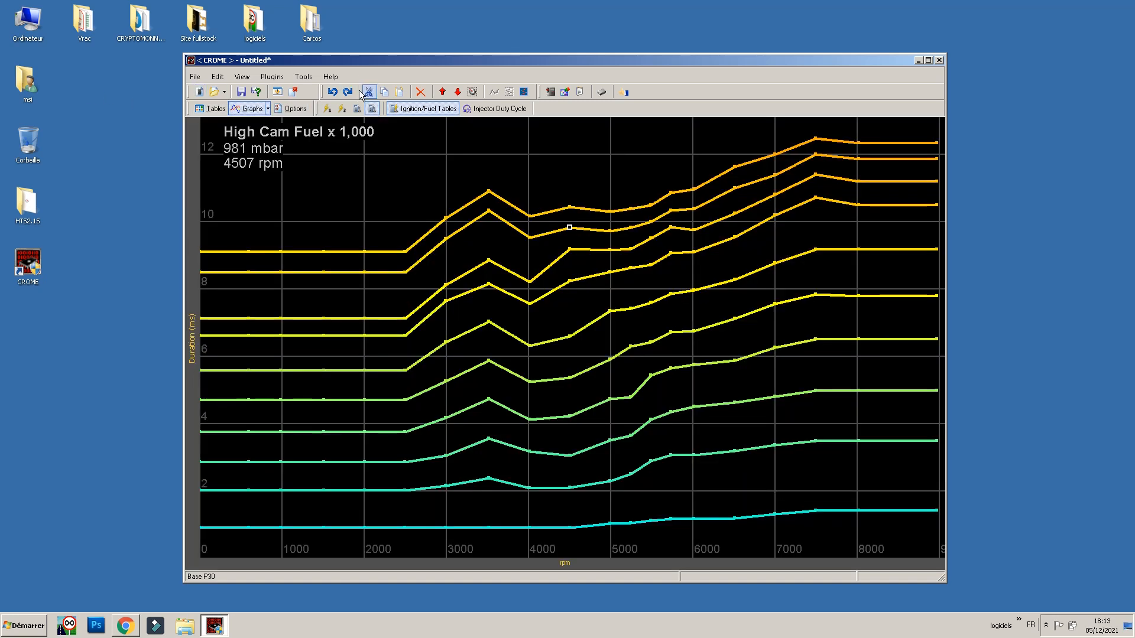
# View the low cam fuel graph and return to the low cam fuel values in table form.
pyautogui.click(356, 108)
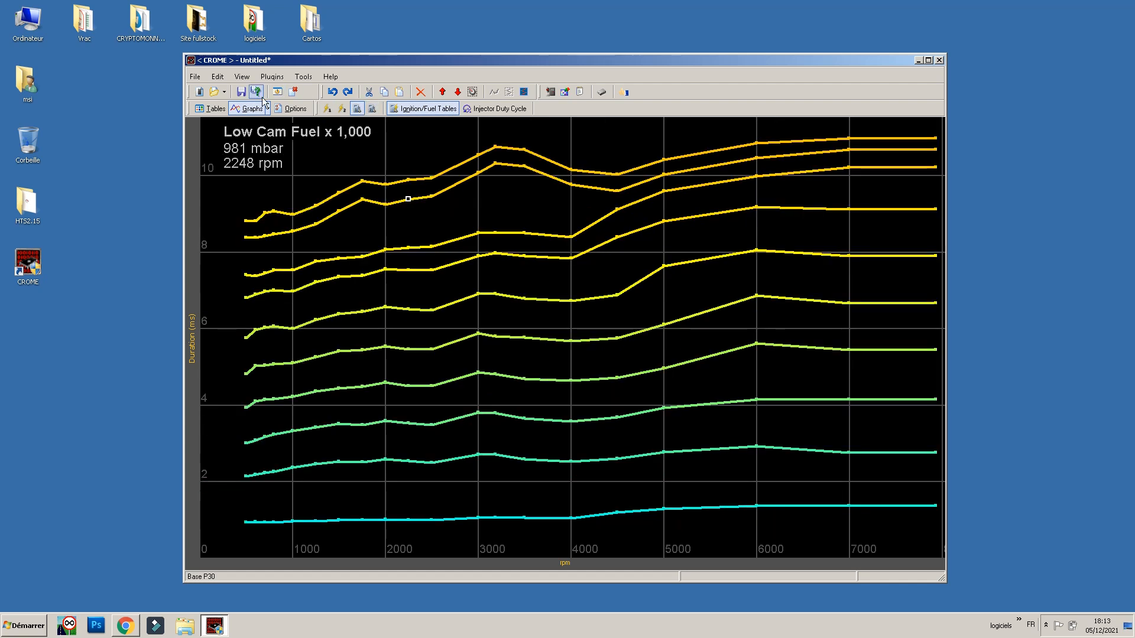
pyautogui.click(211, 109)
pyautogui.moveTo(229, 155); pyautogui.dragTo(557, 418)
pyautogui.click(437, 250)
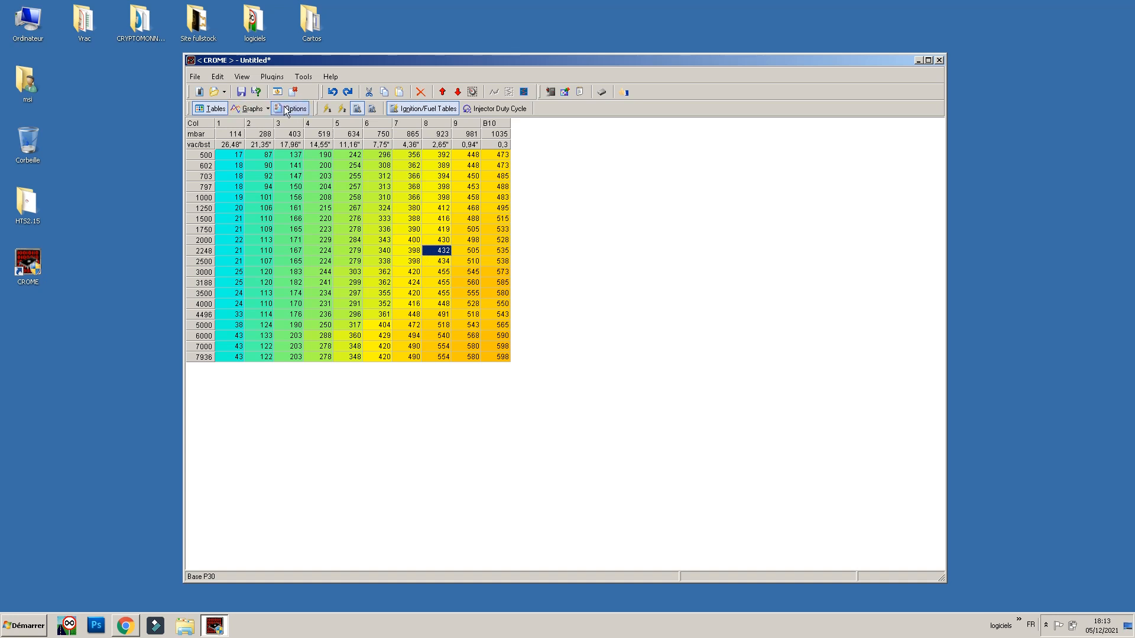
# Show the high cam fuel table and smooth the entire map.
pyautogui.click(372, 109)
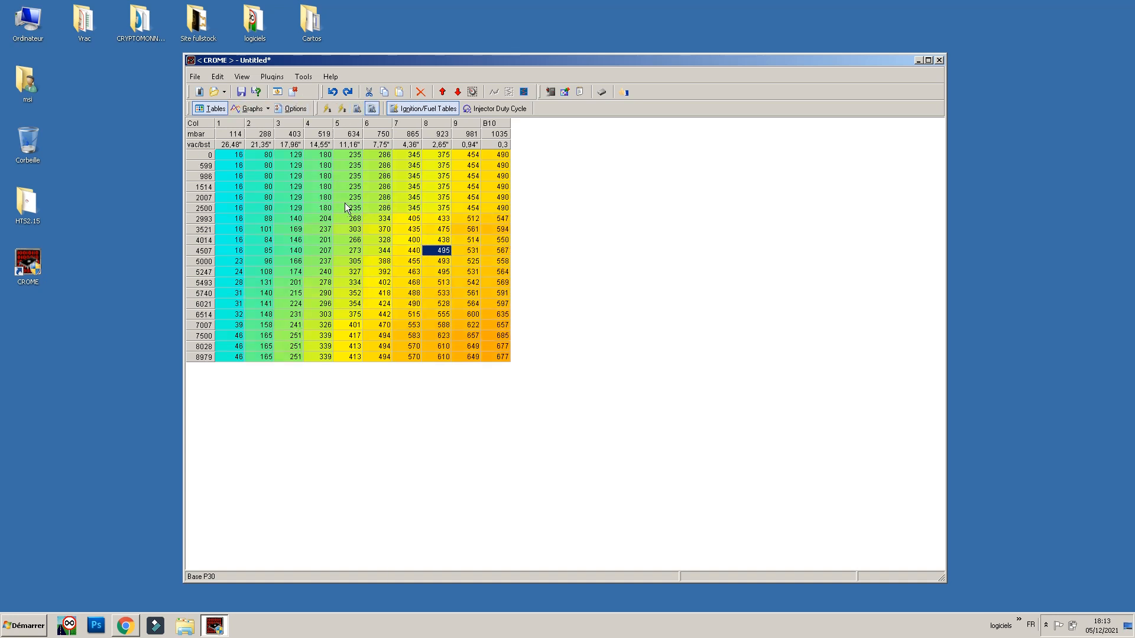
pyautogui.moveTo(342, 197); pyautogui.dragTo(509, 249)
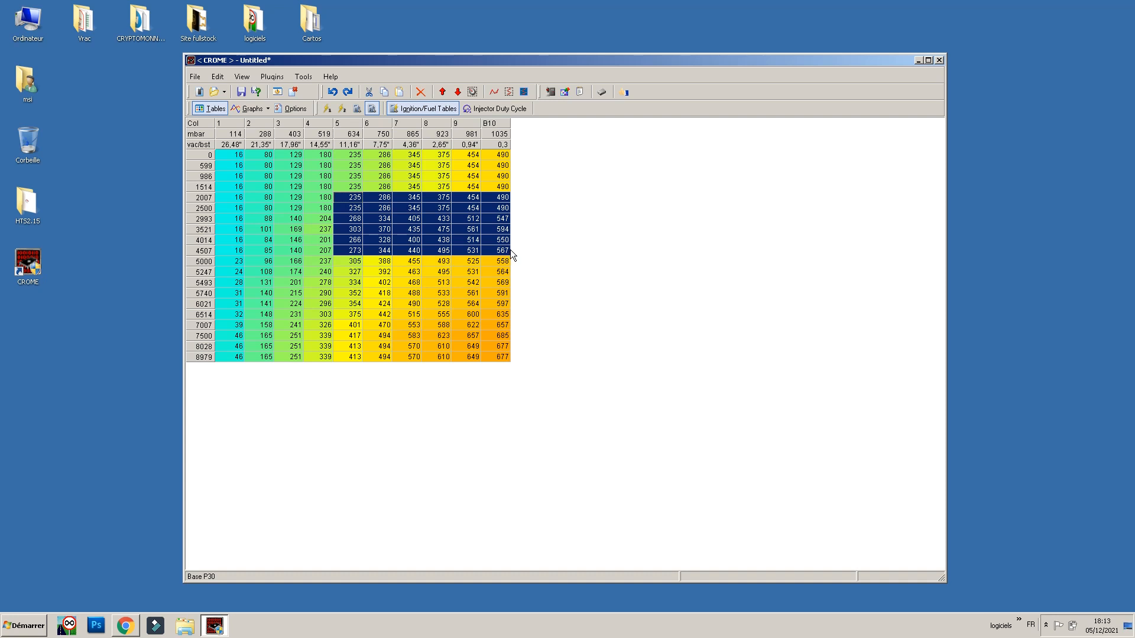
pyautogui.click(524, 91)
pyautogui.click(467, 293)
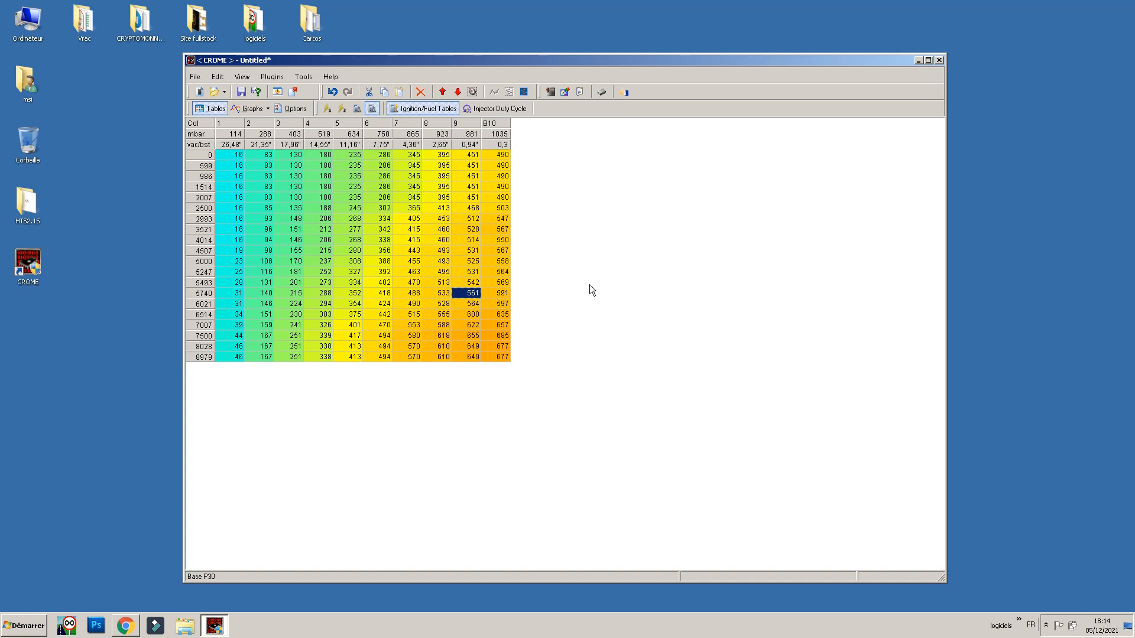
# Use the Multiplier Calculator to rescale the fuel map for a new engine capacity of 2200 cc.
pyautogui.click(550, 94)
pyautogui.moveTo(565, 214); pyautogui.dragTo(481, 228)
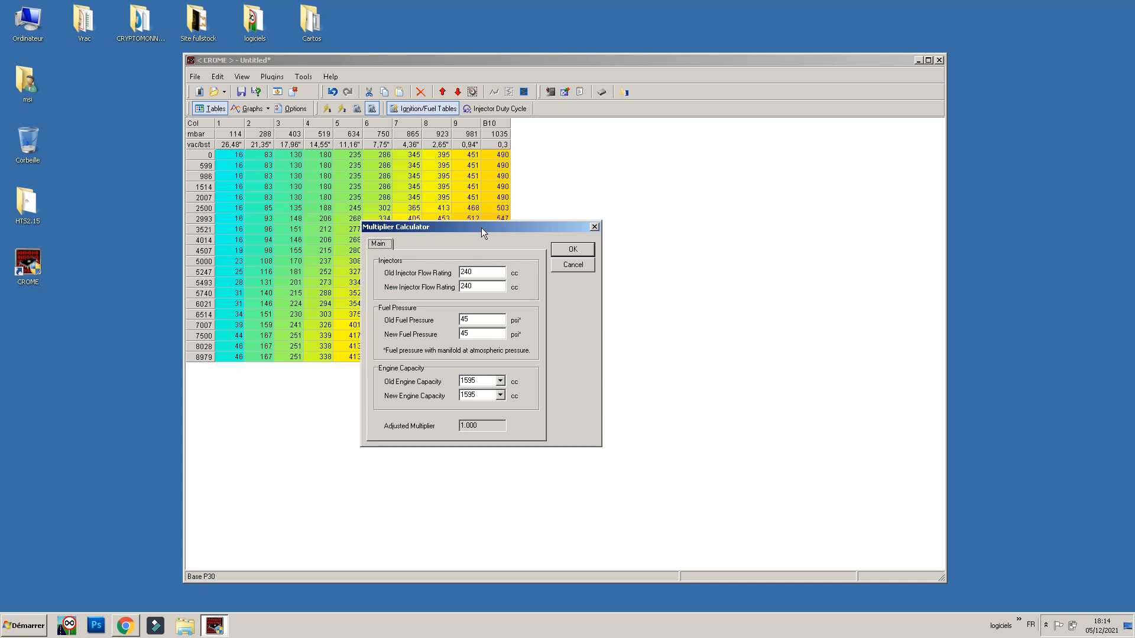
pyautogui.click(477, 396)
pyautogui.write('2200')
pyautogui.moveTo(475, 231); pyautogui.dragTo(655, 218)
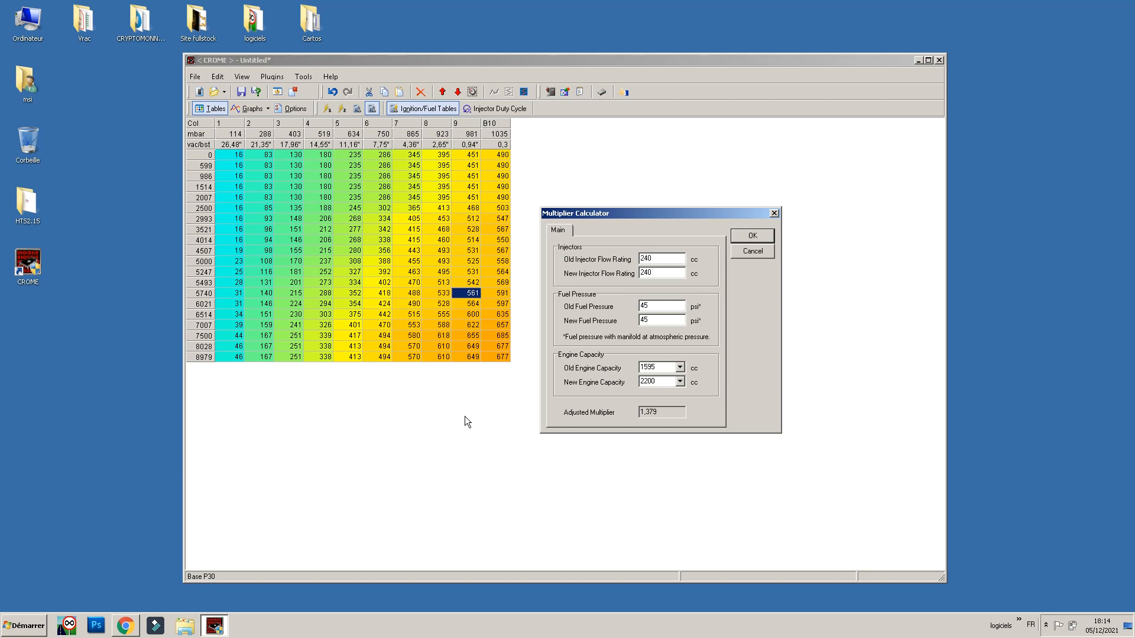
pyautogui.moveTo(668, 258); pyautogui.dragTo(609, 263)
pyautogui.click(662, 260)
pyautogui.click(767, 237)
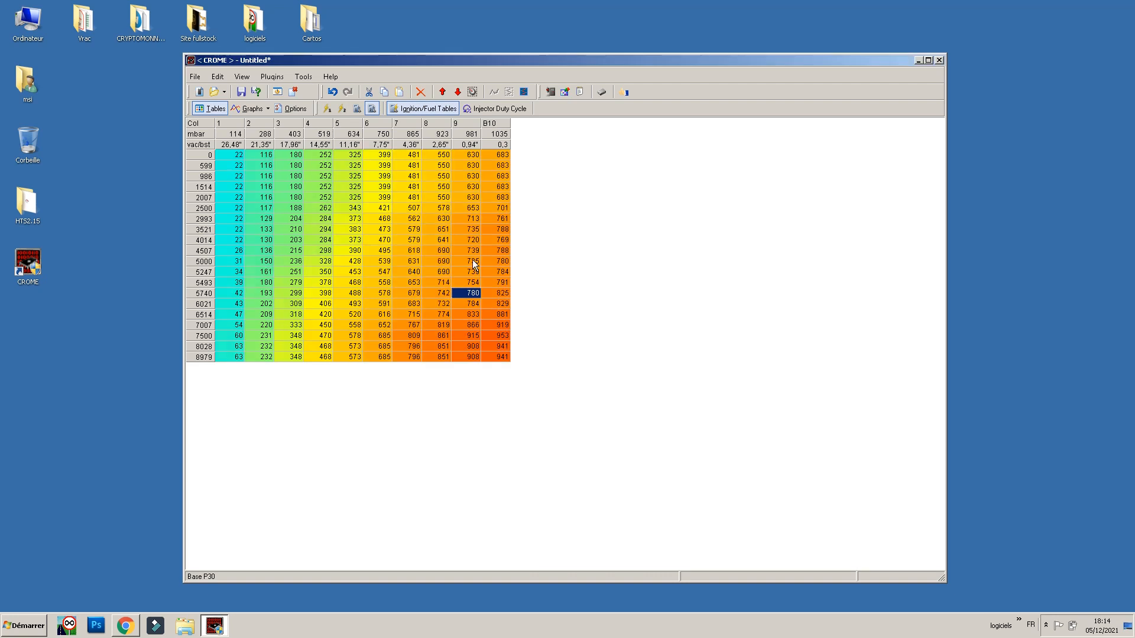
# Examine the high cam injector duty cycle from 7500 to 8979 rpm and undo the engine capacity multiplier.
pyautogui.click(502, 108)
pyautogui.moveTo(500, 335); pyautogui.dragTo(427, 335)
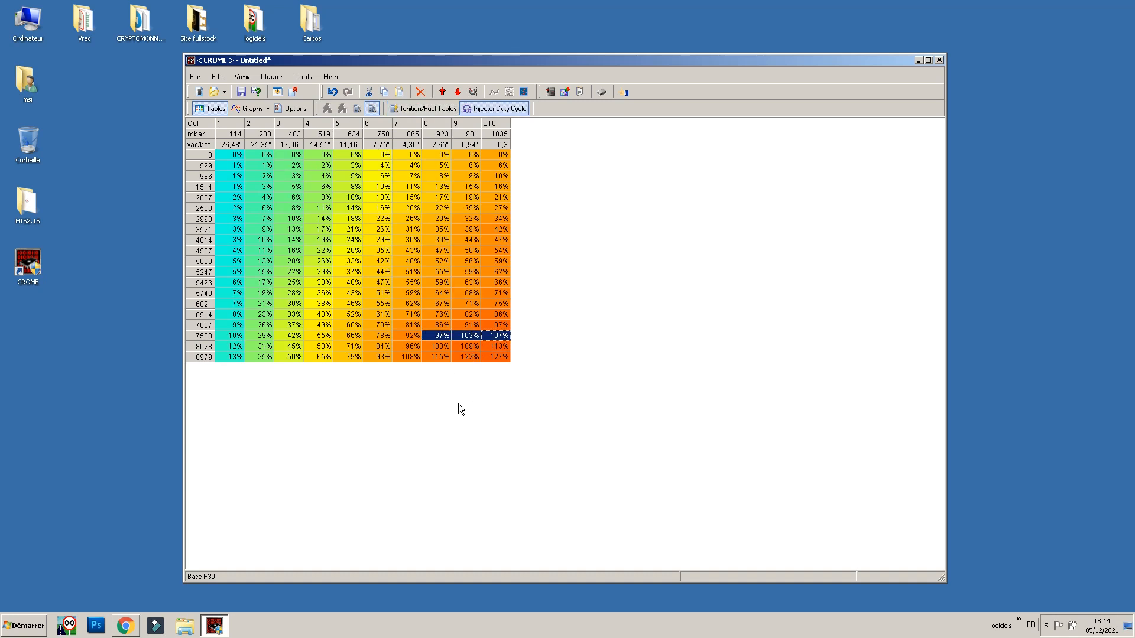
pyautogui.moveTo(501, 339); pyautogui.dragTo(416, 360)
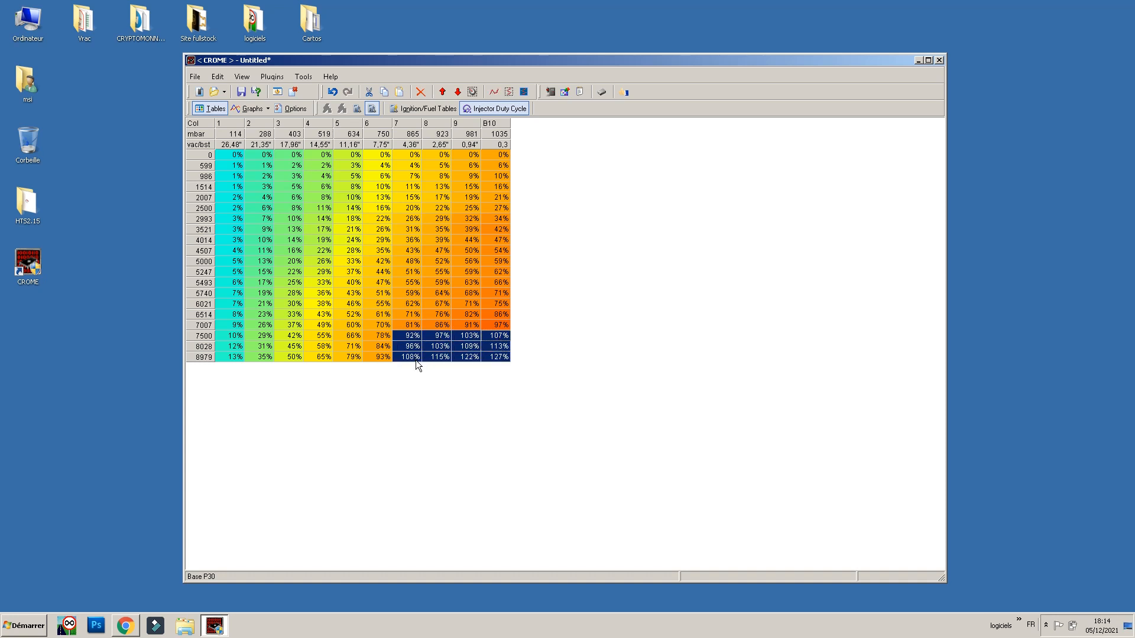
pyautogui.click(498, 337)
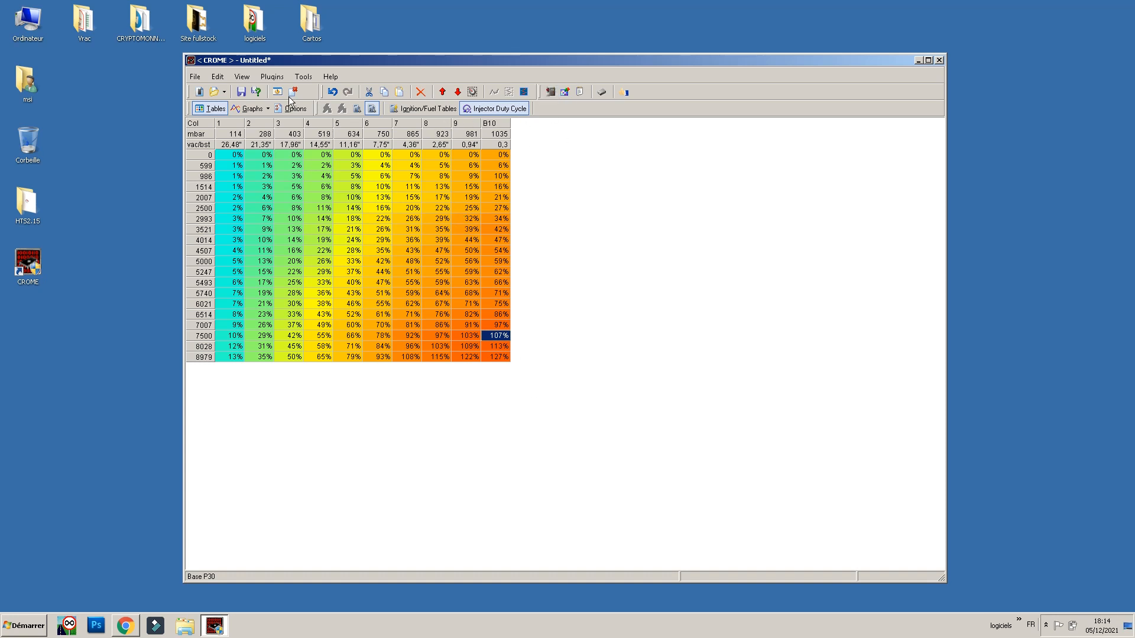
pyautogui.click(227, 80)
pyautogui.click(237, 90)
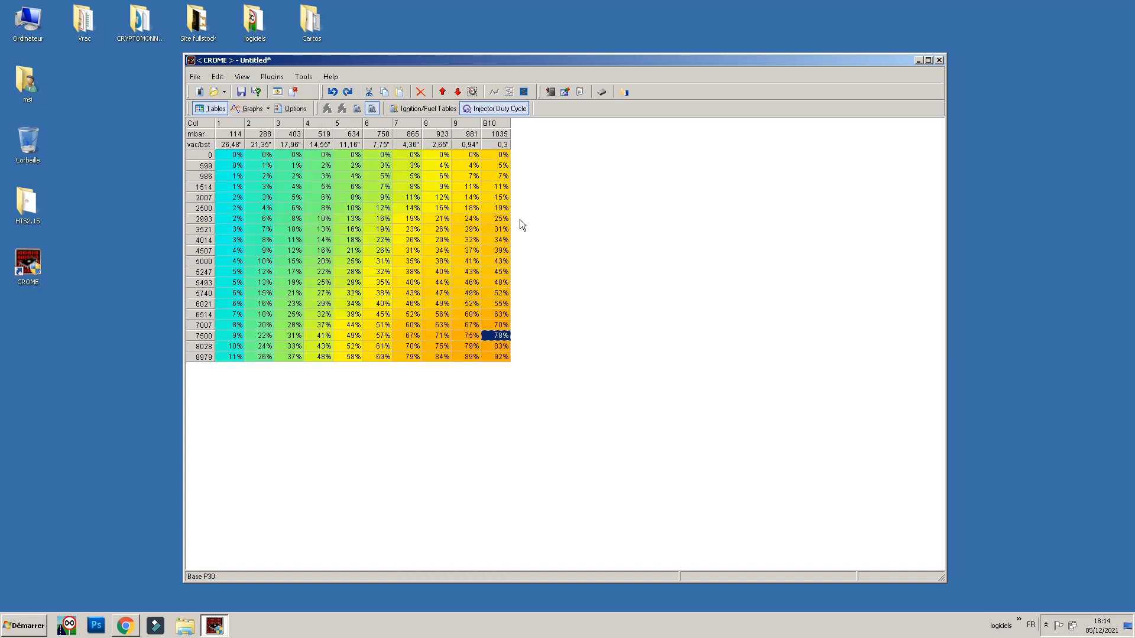
# Open the Multiplier Calculator and set the old fuel pressure to 30 psi and the new fuel pressure to 37 psi.
pyautogui.click(550, 92)
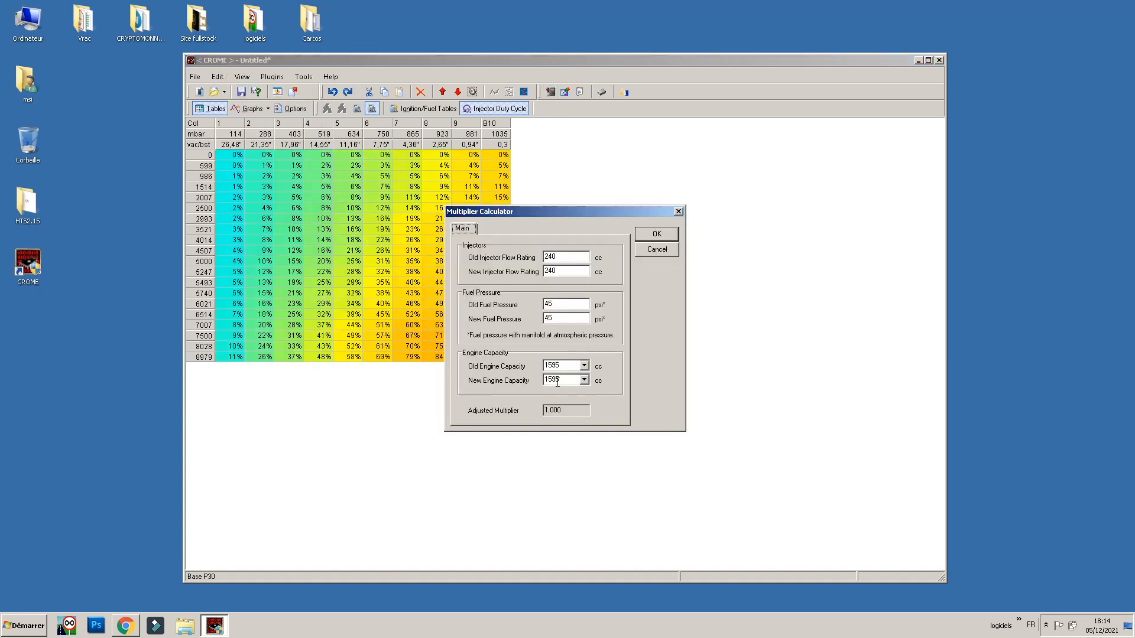
pyautogui.doubleClick(559, 317)
pyautogui.moveTo(554, 305); pyautogui.dragTo(530, 304)
pyautogui.write('30')
pyautogui.moveTo(560, 318); pyautogui.dragTo(468, 336)
pyautogui.write('37')
pyautogui.moveTo(557, 318); pyautogui.dragTo(478, 433)
pyautogui.moveTo(567, 409); pyautogui.dragTo(529, 423)
# Set the new fuel pressure to 45 psi and the new injector flow rating to 440 cc.
pyautogui.doubleClick(573, 271)
pyautogui.doubleClick(564, 320)
pyautogui.write('45')
pyautogui.doubleClick(563, 270)
pyautogui.write('440')
pyautogui.click(567, 411)
# Set the new engine capacity to 2200 cc and apply the adjusted multiplier to the fuel map.
pyautogui.click(583, 380)
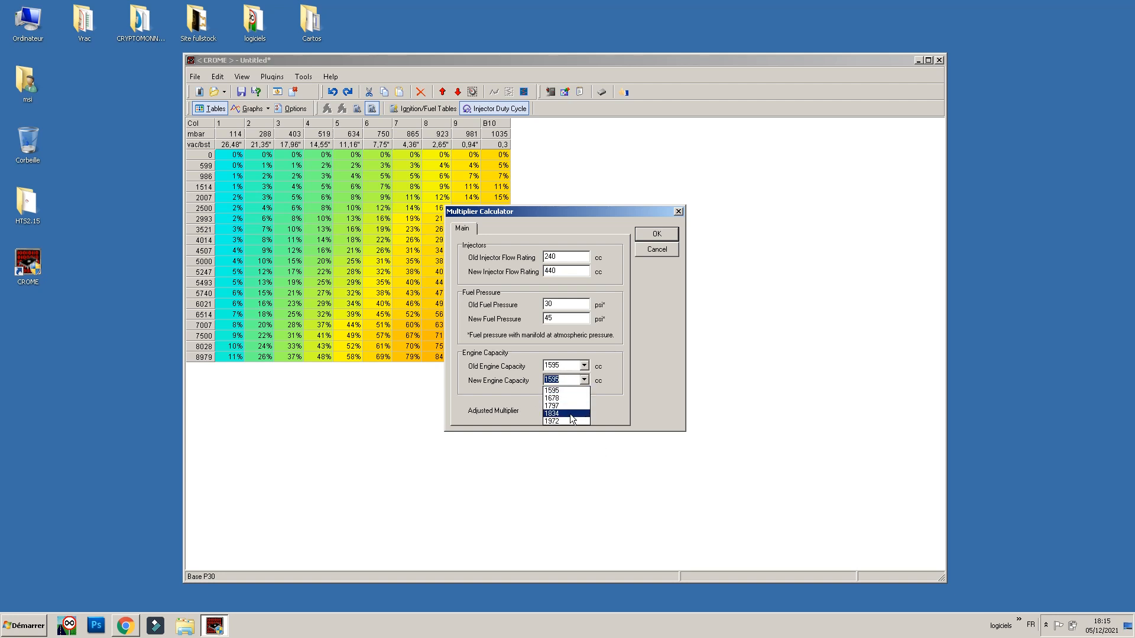
pyautogui.click(572, 380)
pyautogui.moveTo(572, 381); pyautogui.dragTo(499, 365)
pyautogui.write('2200')
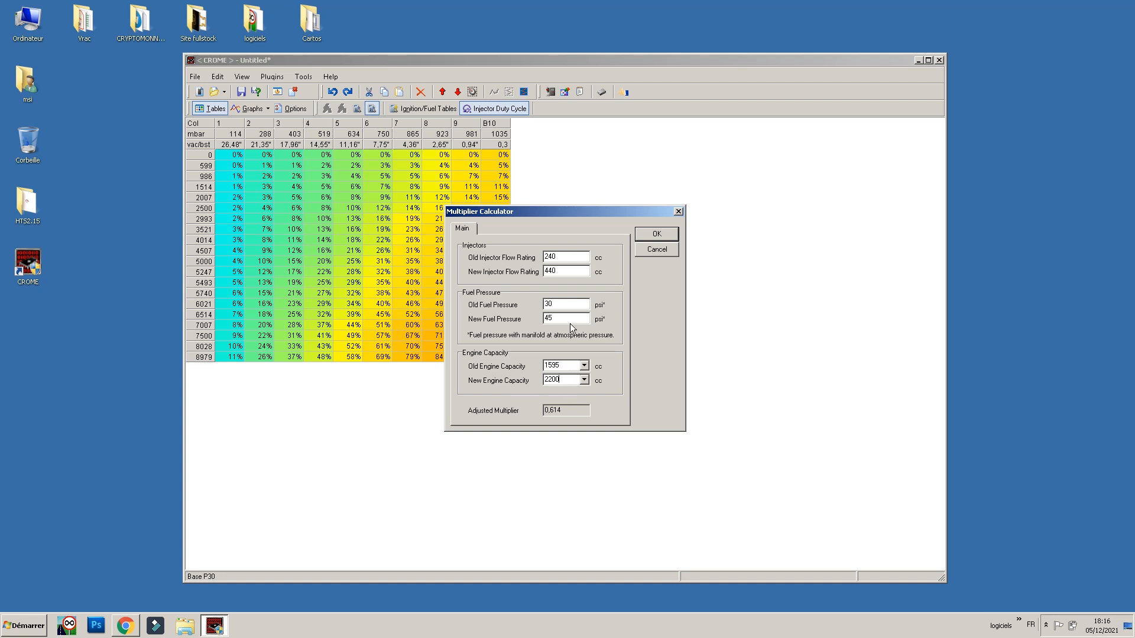
pyautogui.click(655, 234)
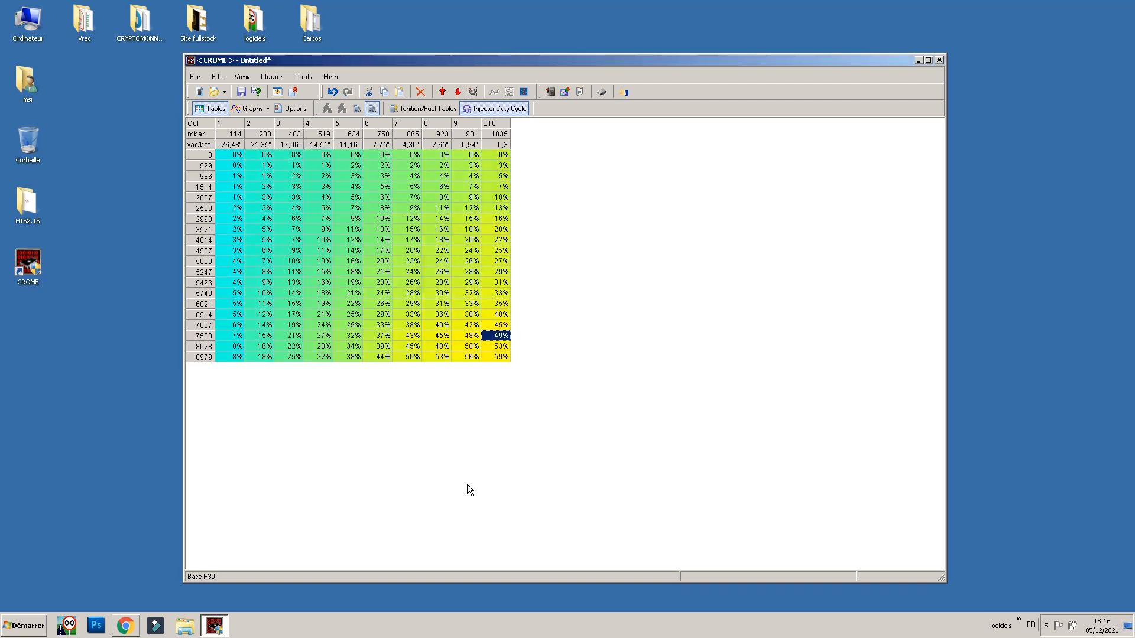
# Review the rescaled injector duty cycle table and undo the multiplier adjustment.
pyautogui.moveTo(502, 357); pyautogui.dragTo(235, 155)
pyautogui.click(437, 303)
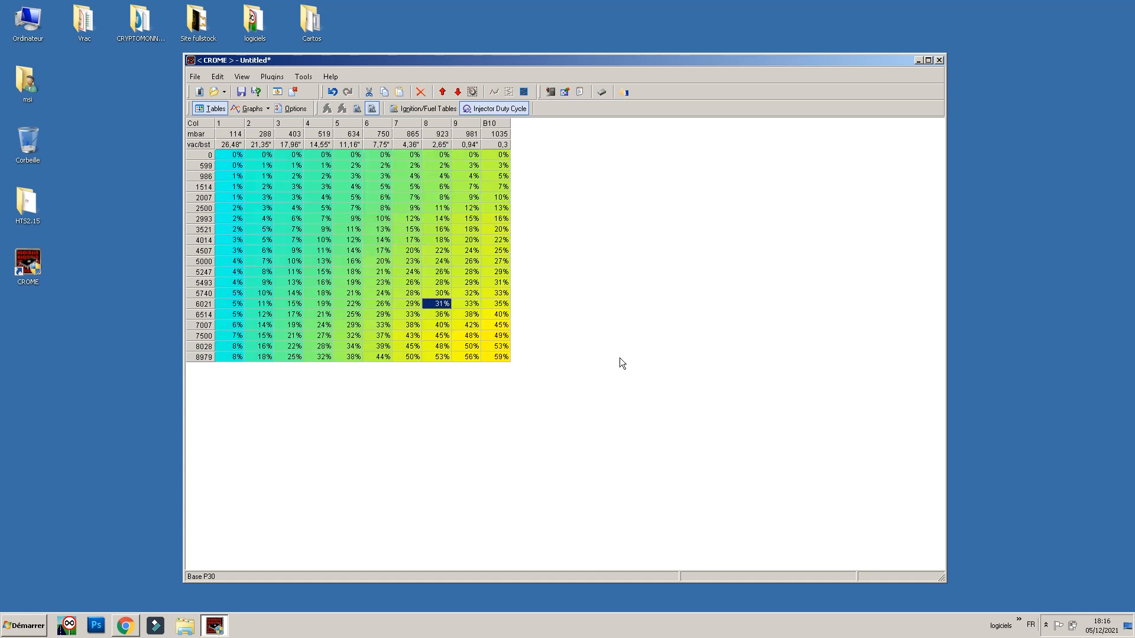
pyautogui.click(217, 77)
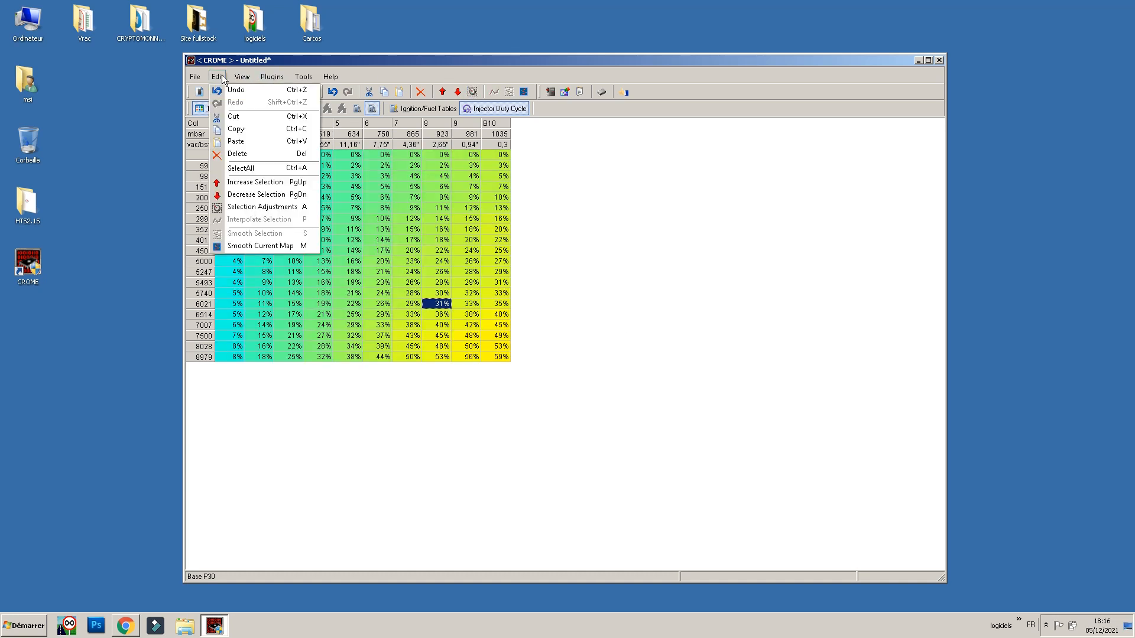
pyautogui.click(235, 90)
pyautogui.click(500, 349)
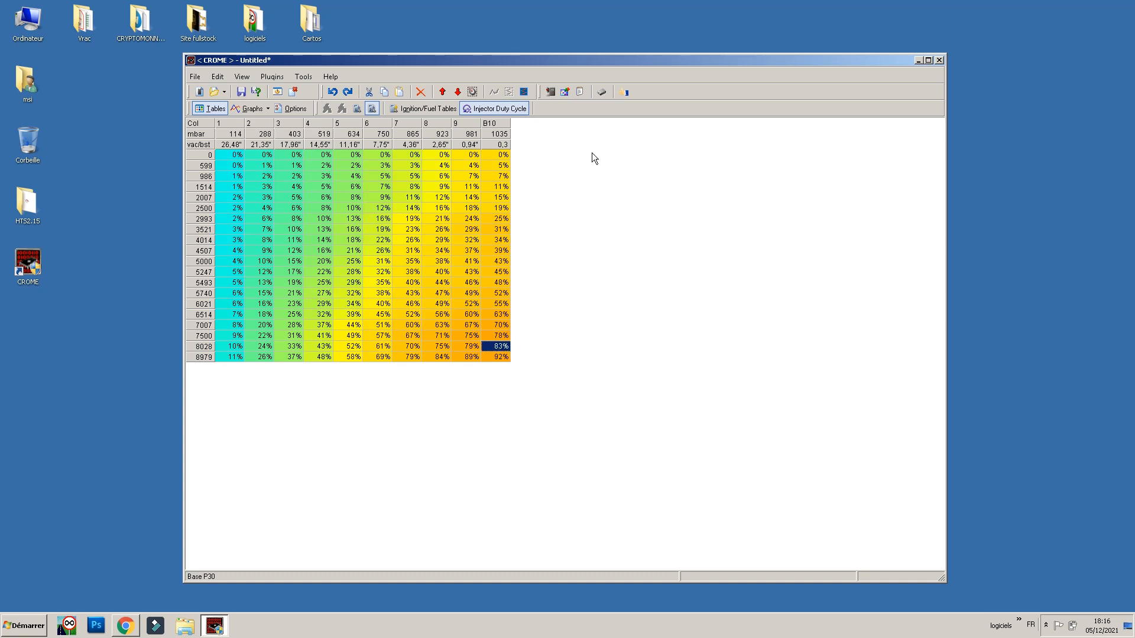
pyautogui.click(551, 92)
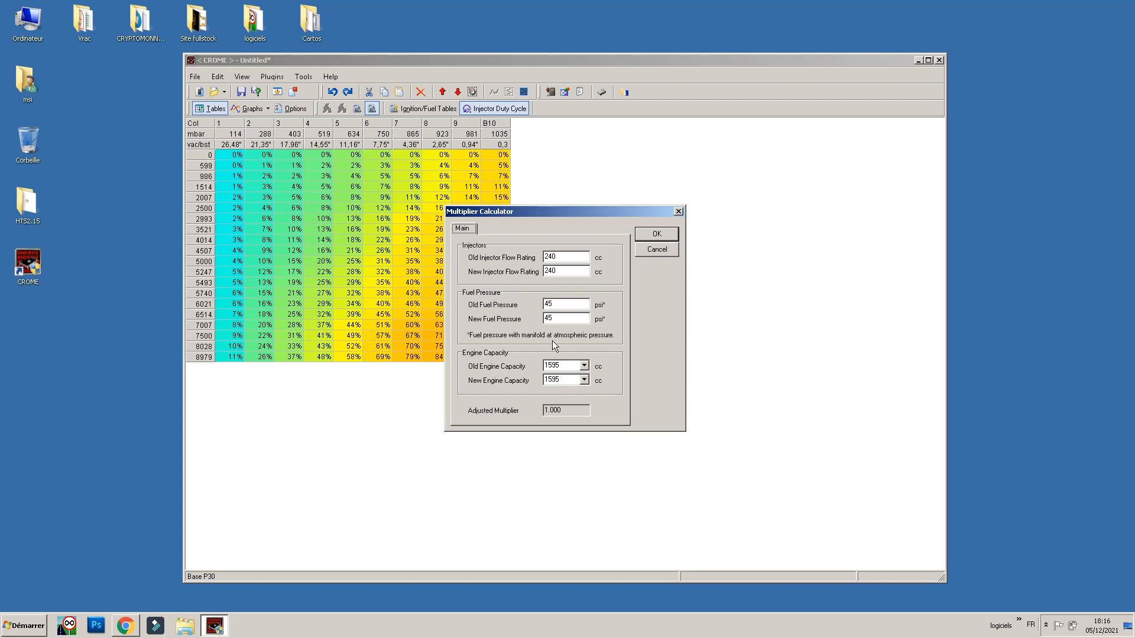
pyautogui.doubleClick(563, 379)
pyautogui.write('2150')
pyautogui.moveTo(551, 382); pyautogui.dragTo(585, 384)
pyautogui.write('30')
pyautogui.click(661, 251)
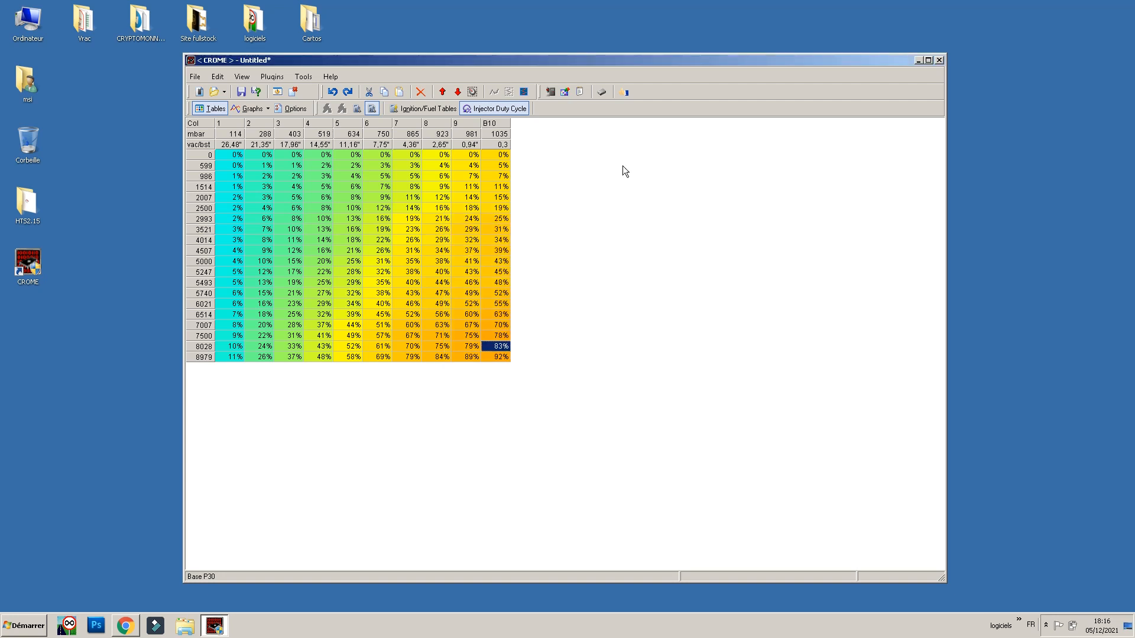
# Open the advanced tables, view the Crank Fuel Compensation table, and try to dismiss the error messages.
pyautogui.click(565, 92)
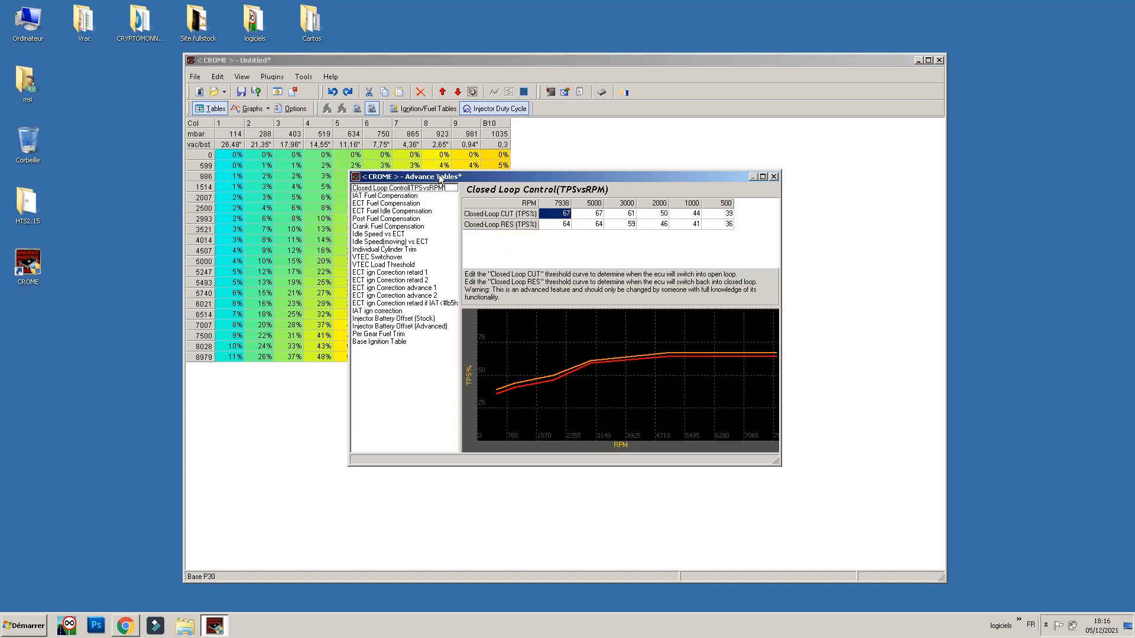
pyautogui.moveTo(440, 177); pyautogui.dragTo(485, 170)
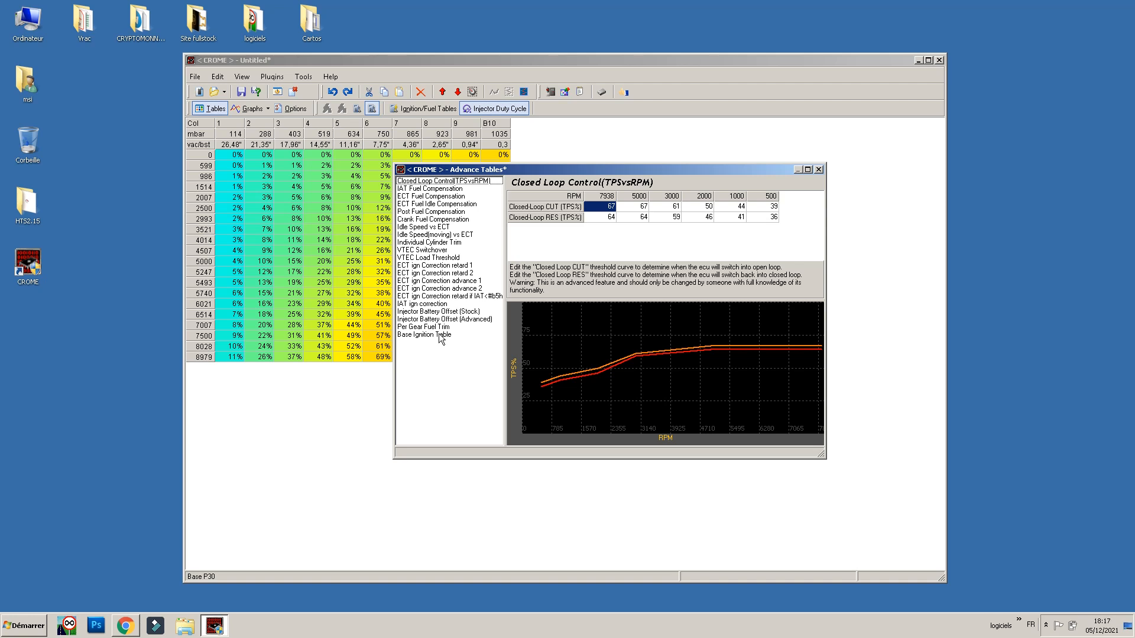
pyautogui.click(419, 220)
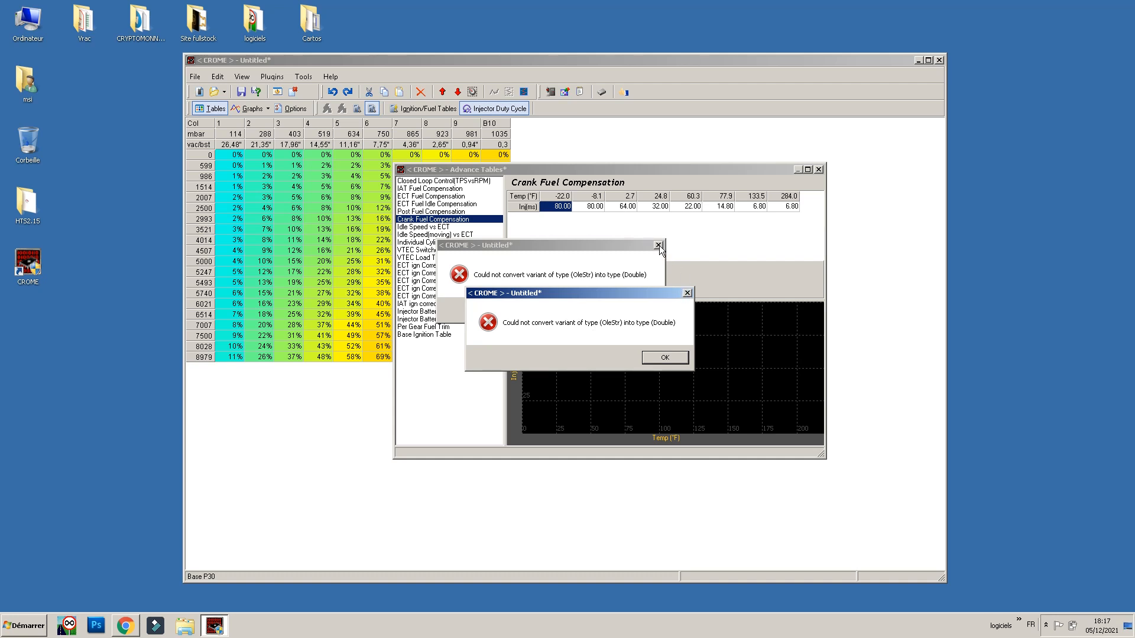
pyautogui.click(687, 294)
pyautogui.click(240, 591)
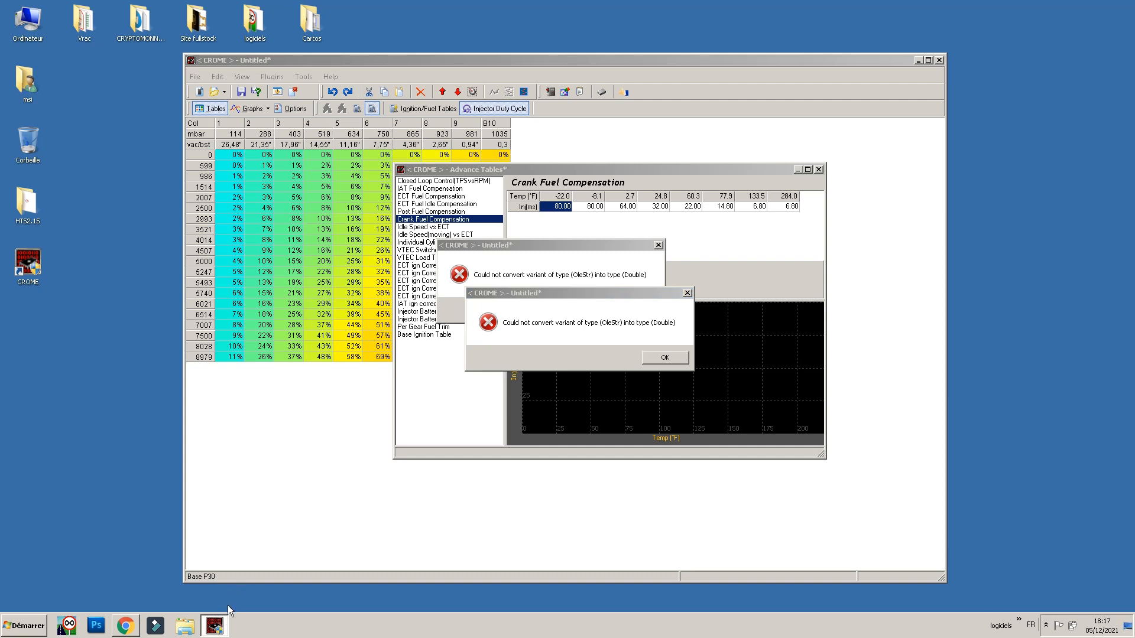
# Open the Windows Task Manager and end one of the chrome.exe processes.
pyautogui.rightClick(303, 626)
pyautogui.click(348, 596)
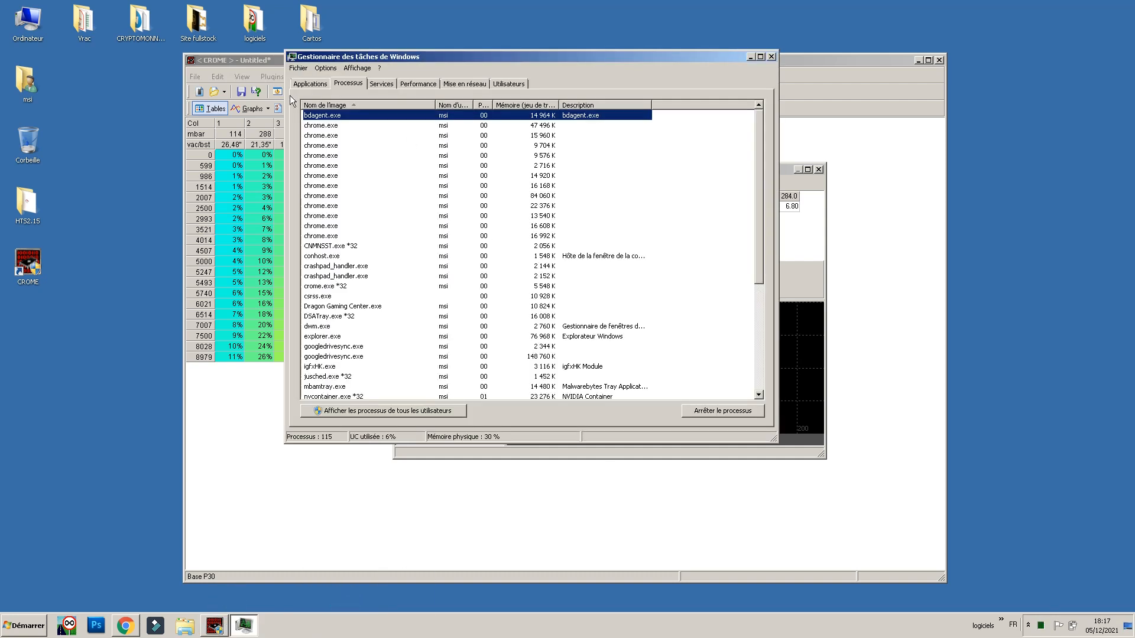
pyautogui.click(329, 228)
pyautogui.click(722, 411)
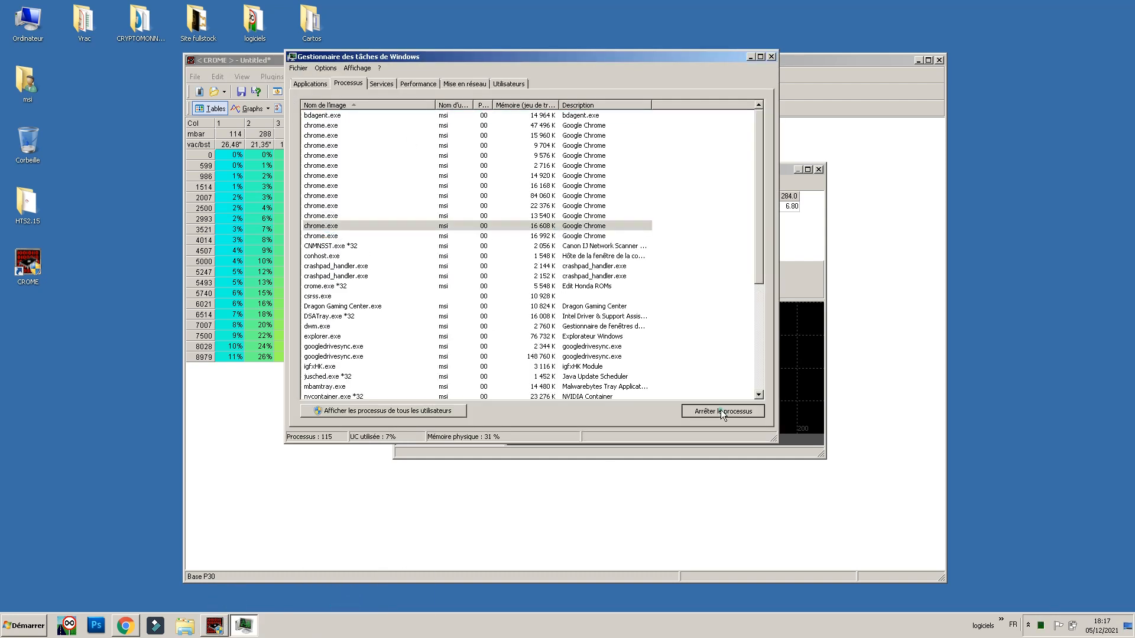
pyautogui.click(594, 336)
pyautogui.click(400, 196)
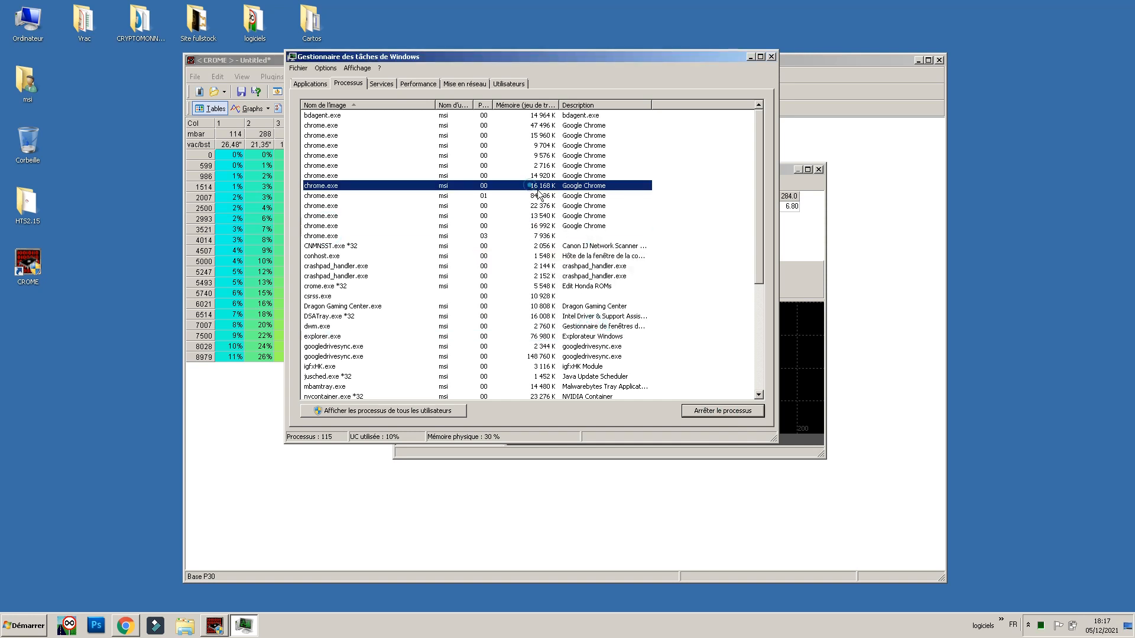
# Reverse the process list's name order, locate the crome.exe *32 process and end it.
pyautogui.scroll(-5, 399, 193)
pyautogui.scroll(4, 390, 246)
pyautogui.click(344, 106)
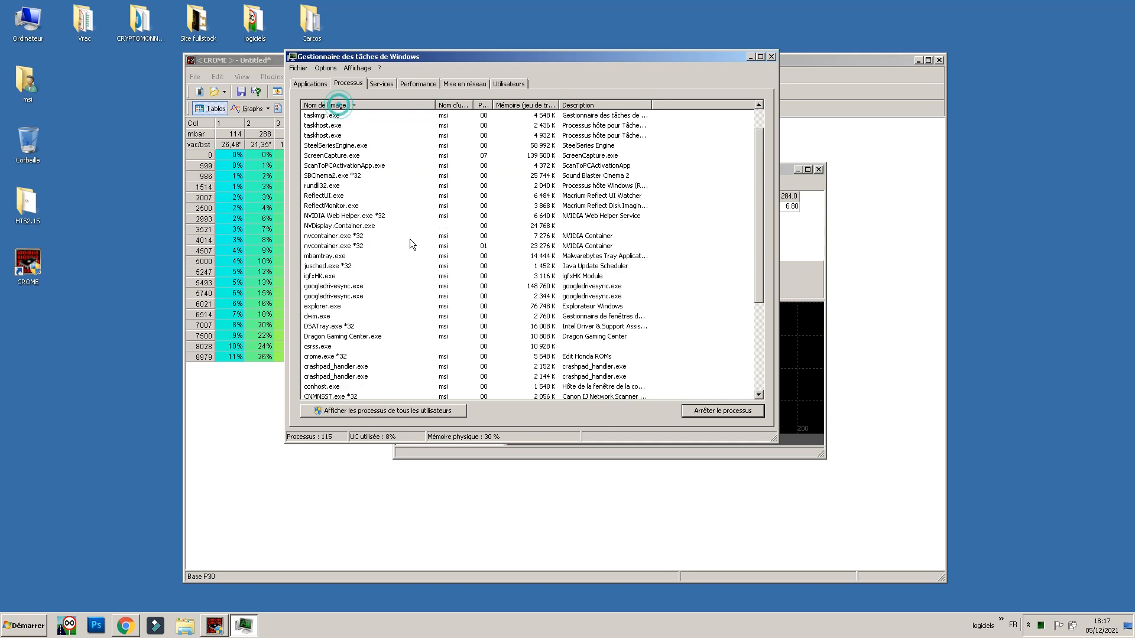
pyautogui.scroll(1, 344, 207)
pyautogui.scroll(-6, 366, 284)
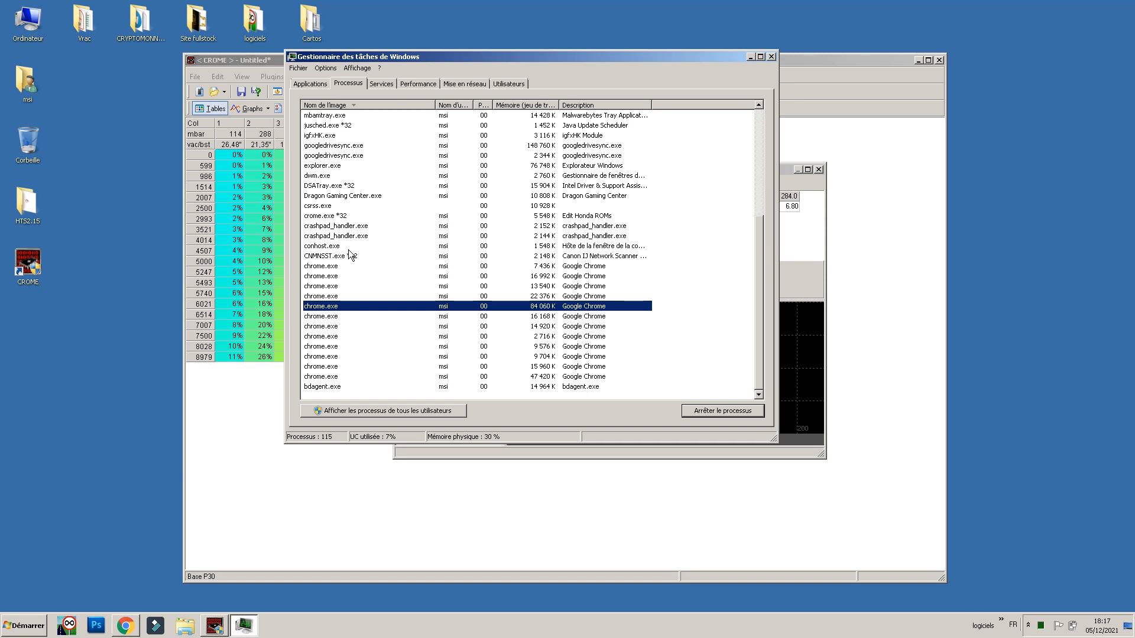
pyautogui.click(326, 216)
pyautogui.click(692, 412)
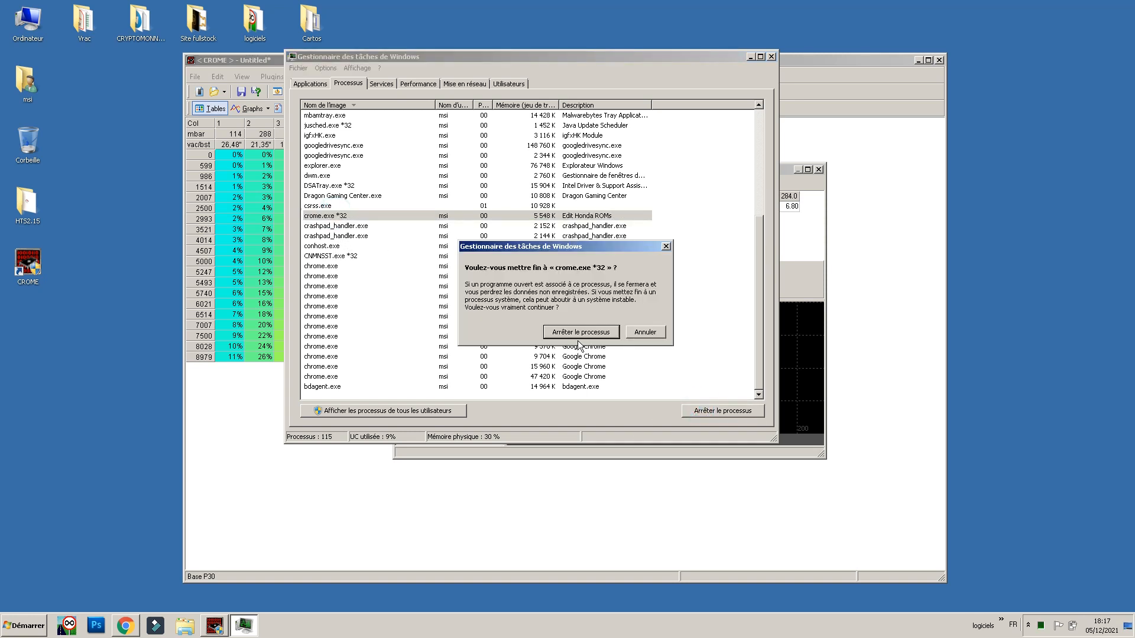
pyautogui.click(580, 334)
# Relaunch Crome from the desktop and close the Task Manager.
pyautogui.click(41, 264)
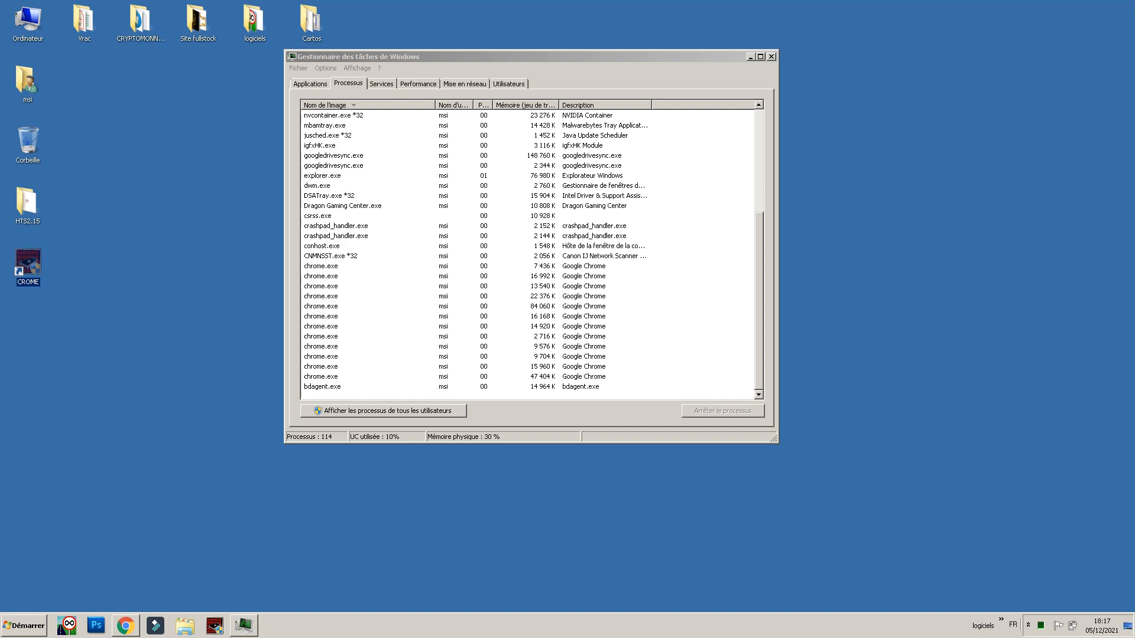
pyautogui.press('Return')
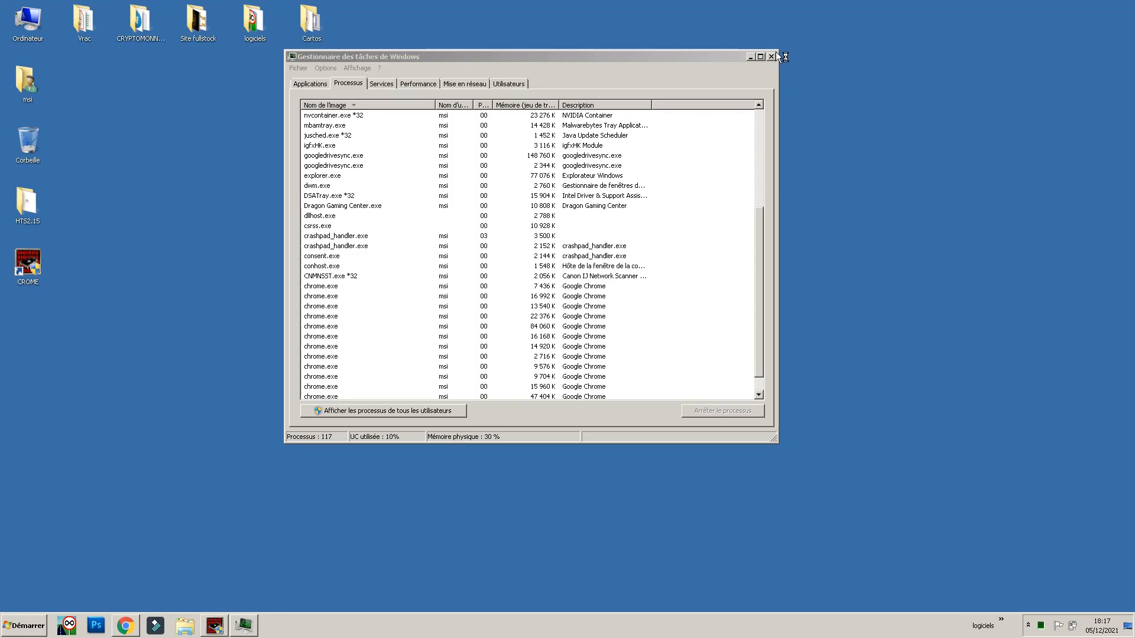
pyautogui.click(771, 57)
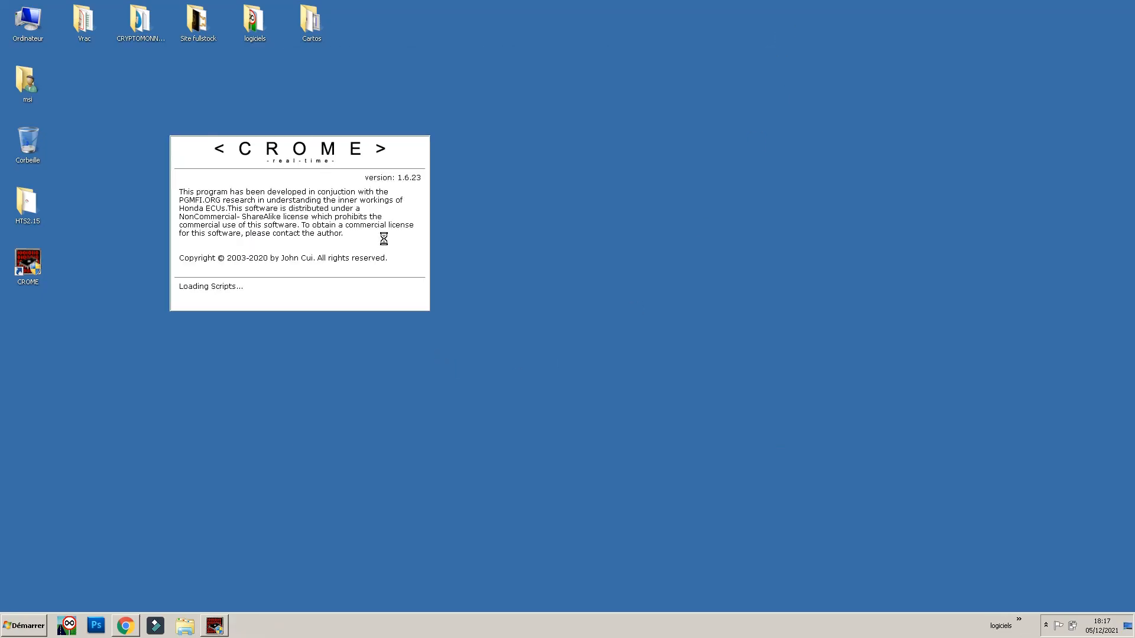
pyautogui.click(408, 298)
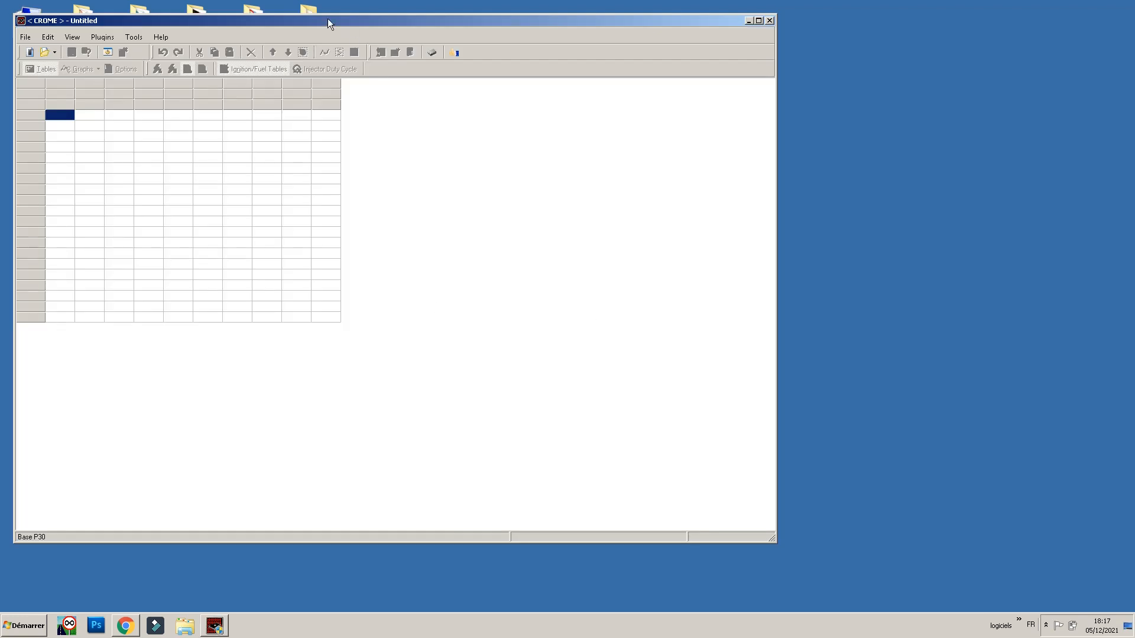
# Move the Crome window towards the centre of the desktop and start a new ROM from the P30G EDM Civic B16A2 (209) base.
pyautogui.moveTo(328, 23); pyautogui.dragTo(565, 77)
pyautogui.click(267, 107)
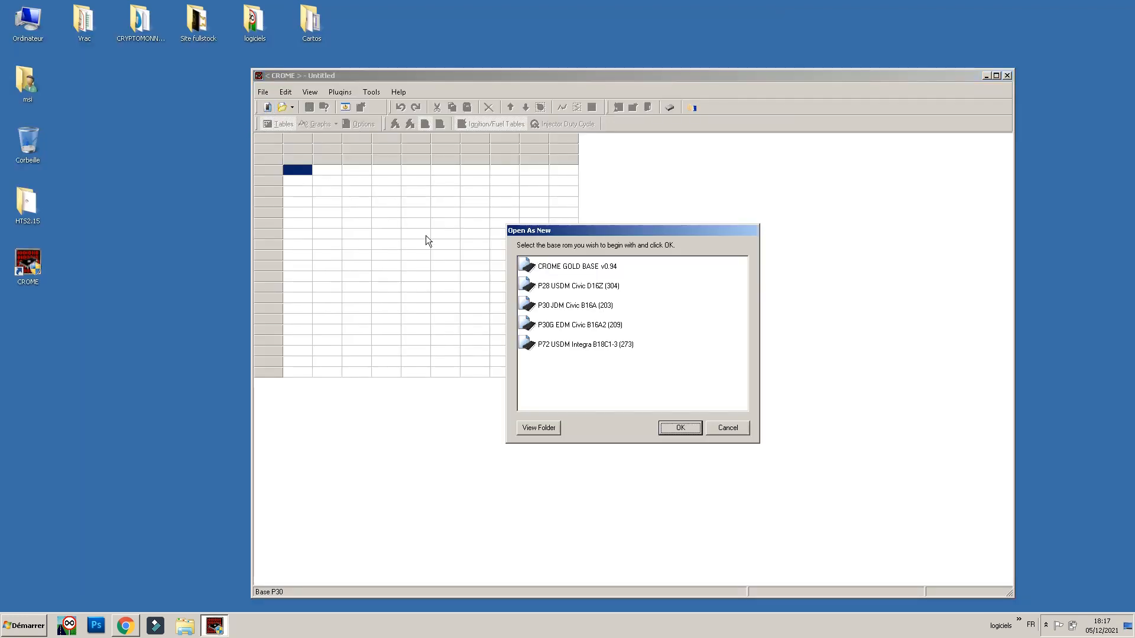
pyautogui.doubleClick(563, 325)
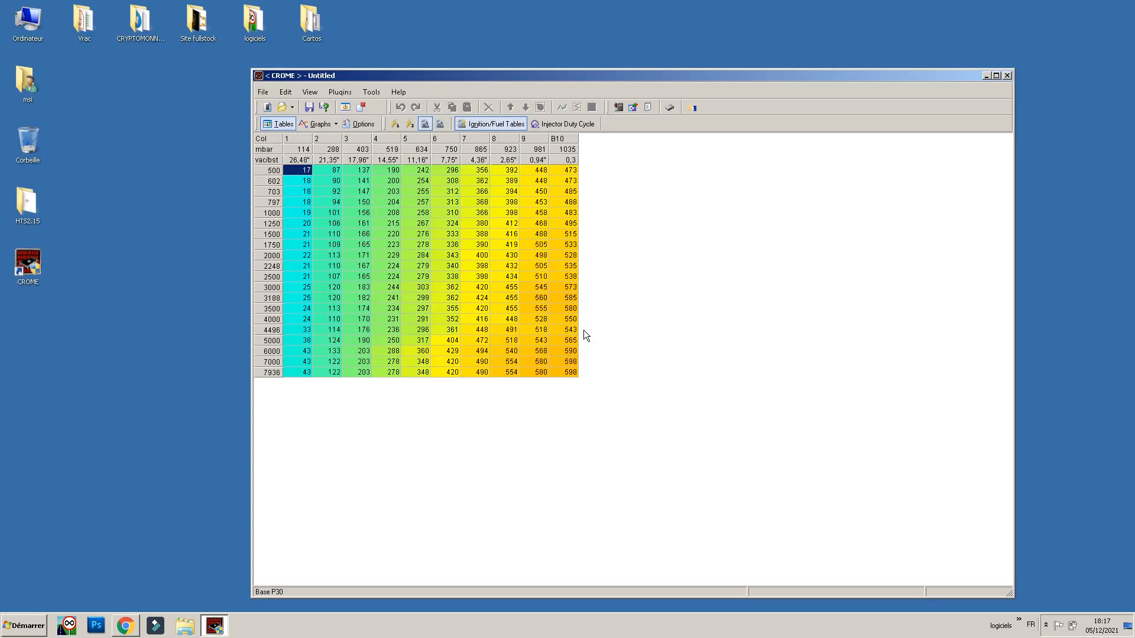
# Open the advanced tables, view Crank Fuel Compensation and try to dismiss the conversion error messages.
pyautogui.click(632, 110)
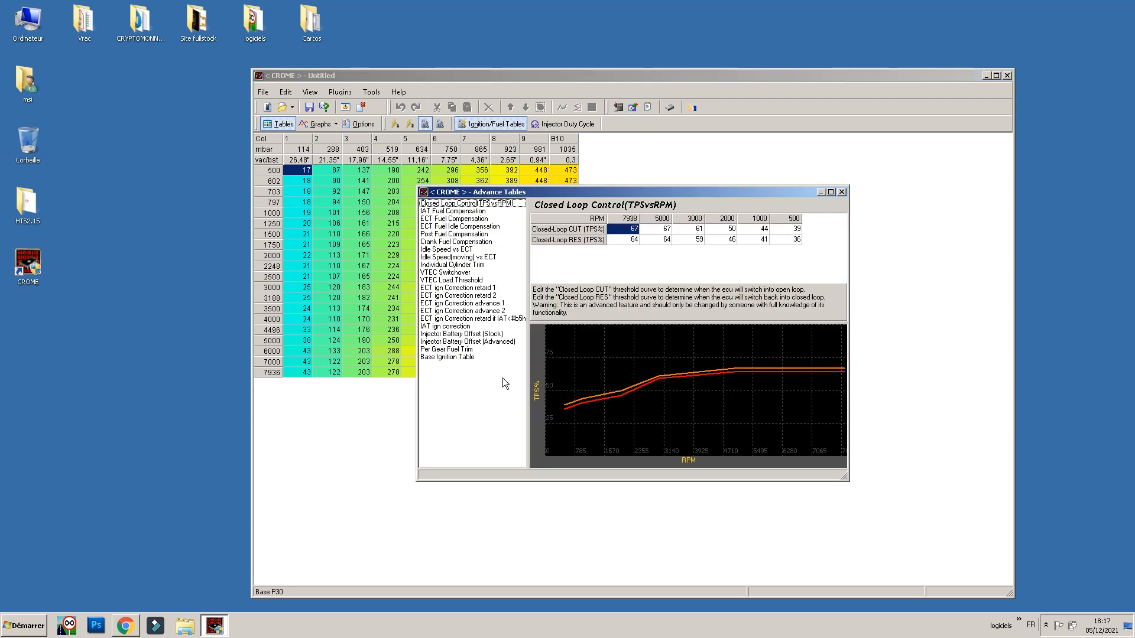
pyautogui.click(453, 242)
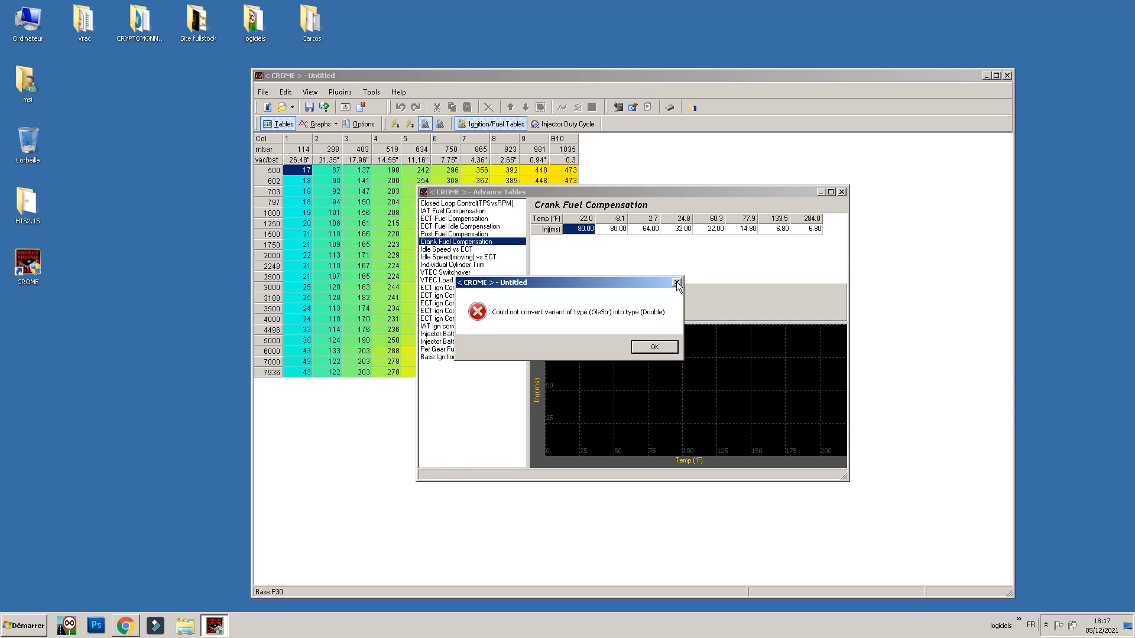
pyautogui.moveTo(590, 279); pyautogui.dragTo(578, 253)
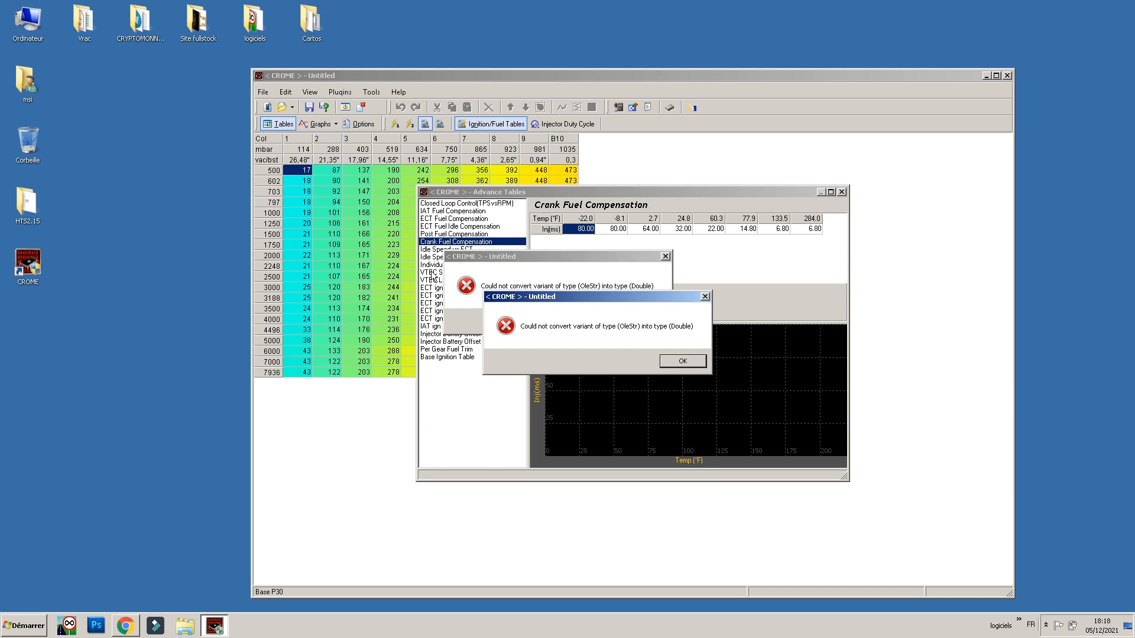
pyautogui.click(683, 361)
pyautogui.click(671, 359)
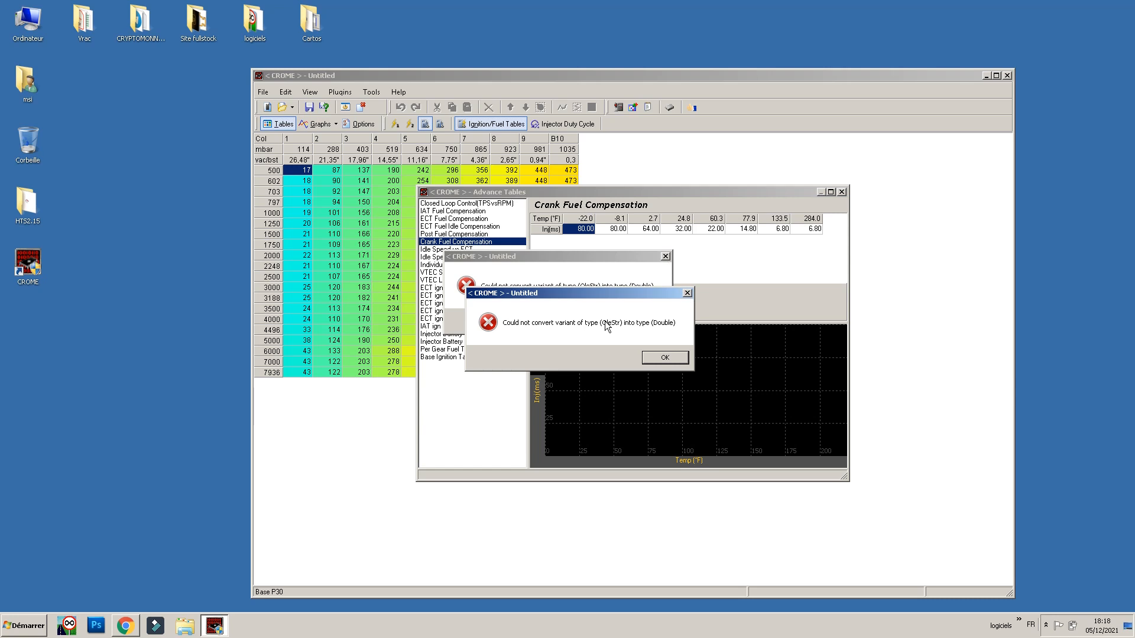
# Open the Windows Task Manager, reverse the process name order and end the crome.exe *32 process.
pyautogui.click(407, 632)
pyautogui.rightClick(404, 632)
pyautogui.click(459, 597)
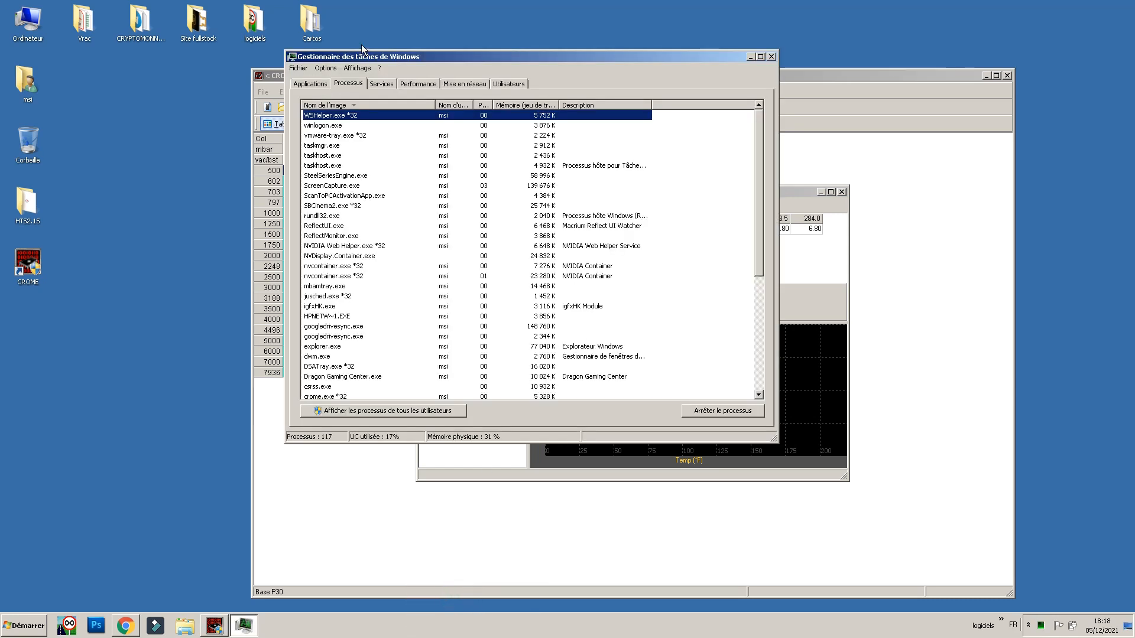
pyautogui.click(326, 107)
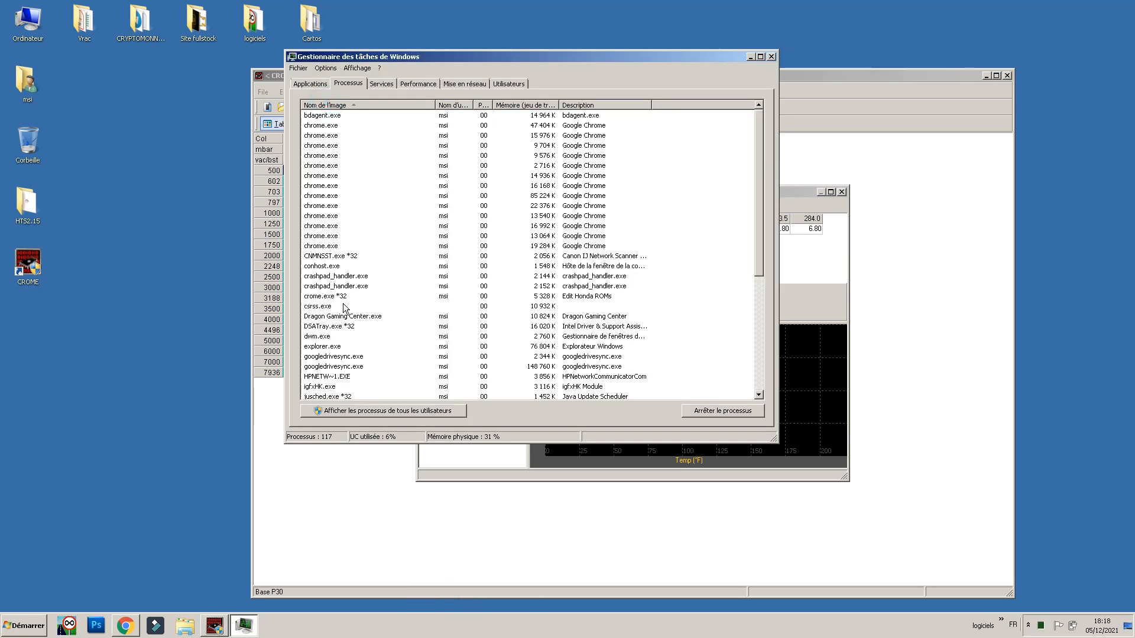
pyautogui.click(325, 295)
pyautogui.click(722, 410)
pyautogui.click(596, 331)
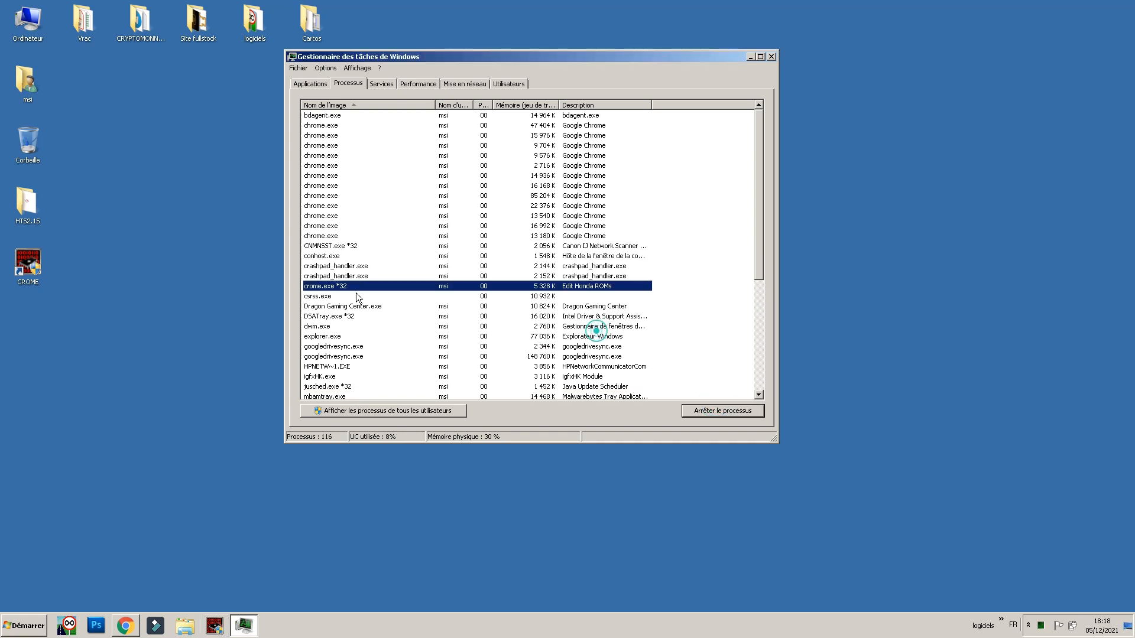
# Relaunch Crome from the desktop, close the Task Manager and start a new ROM from the P30G EDM Civic B16A2 (209) base.
pyautogui.click(27, 264)
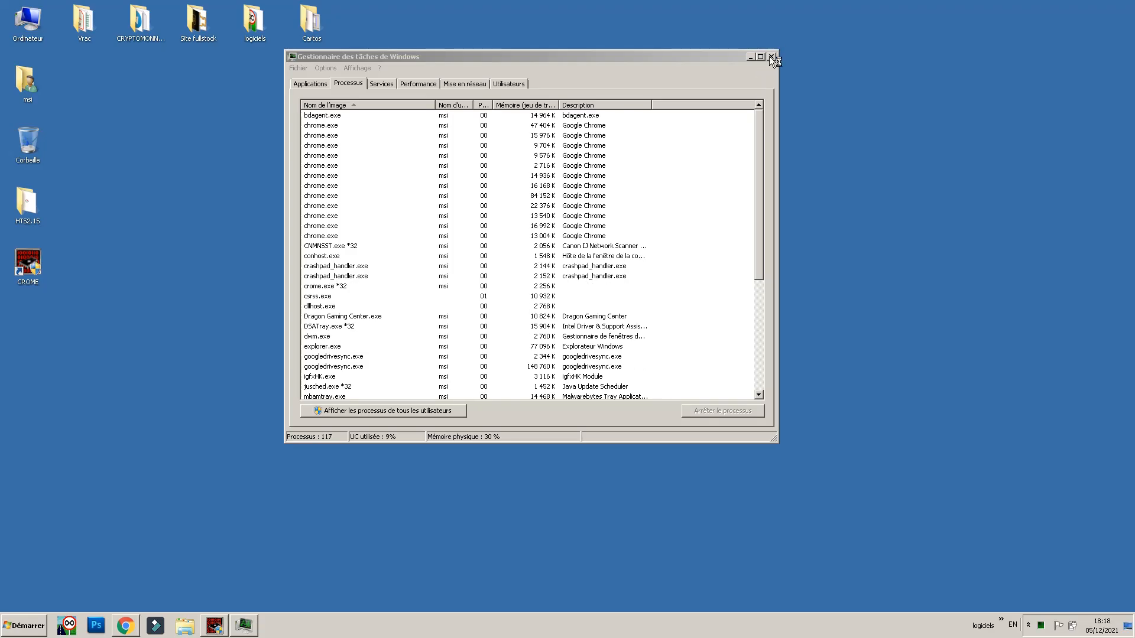
pyautogui.click(770, 56)
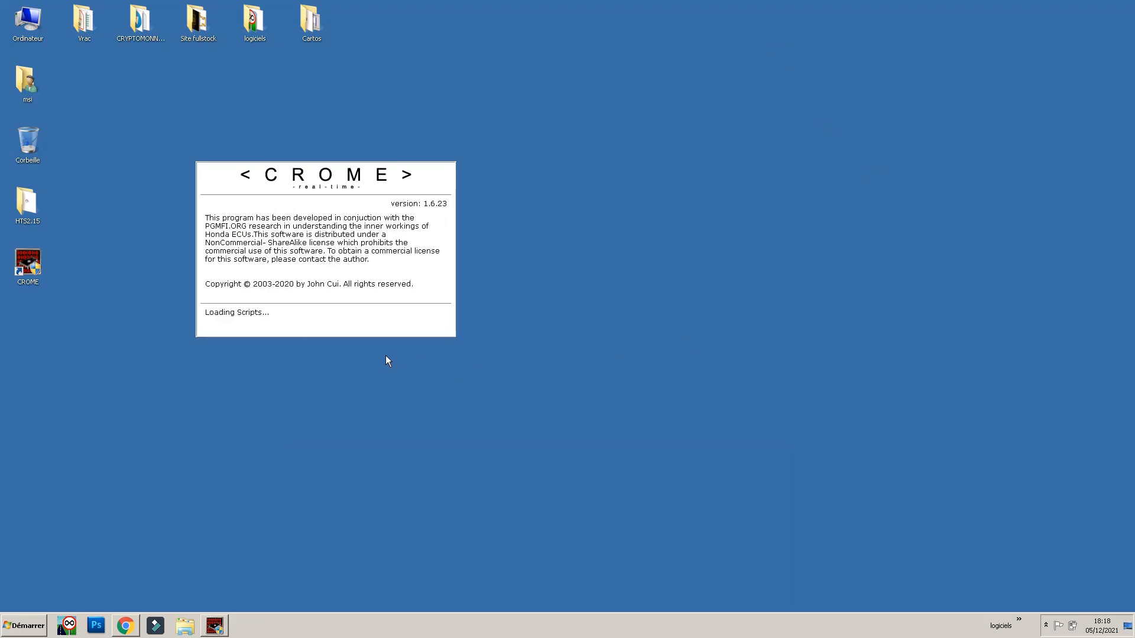
pyautogui.click(425, 318)
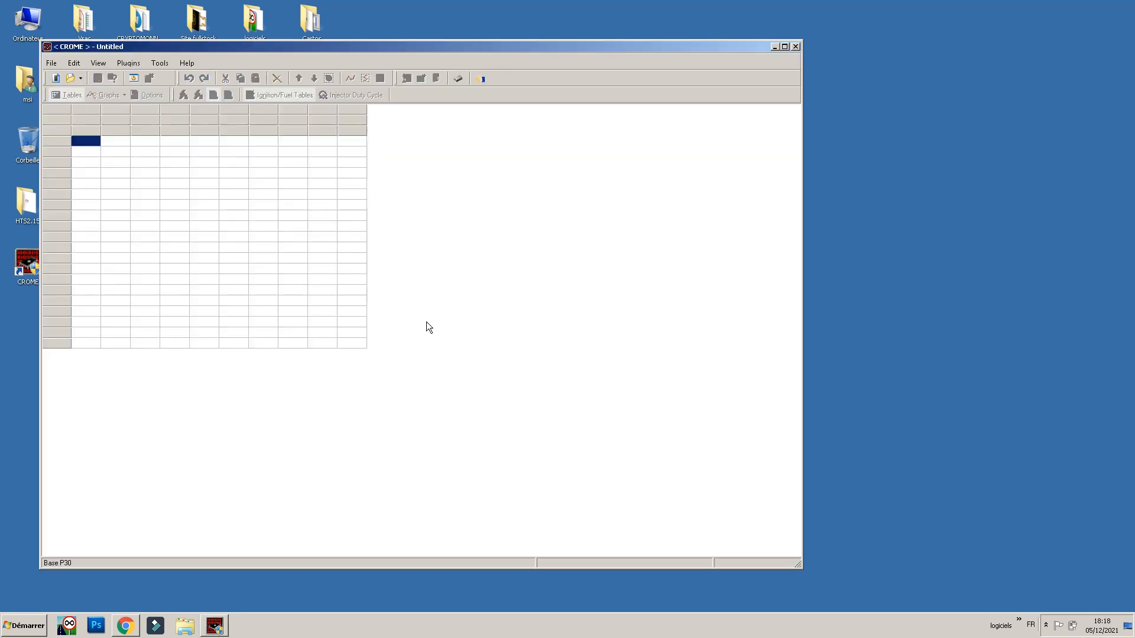
pyautogui.click(55, 80)
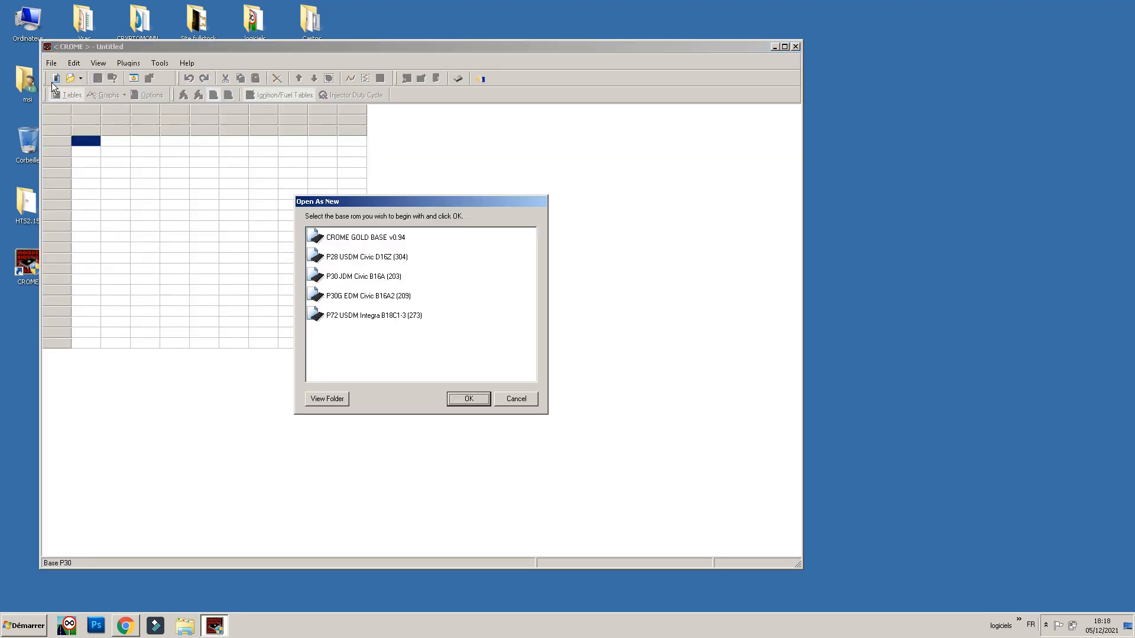
pyautogui.doubleClick(349, 299)
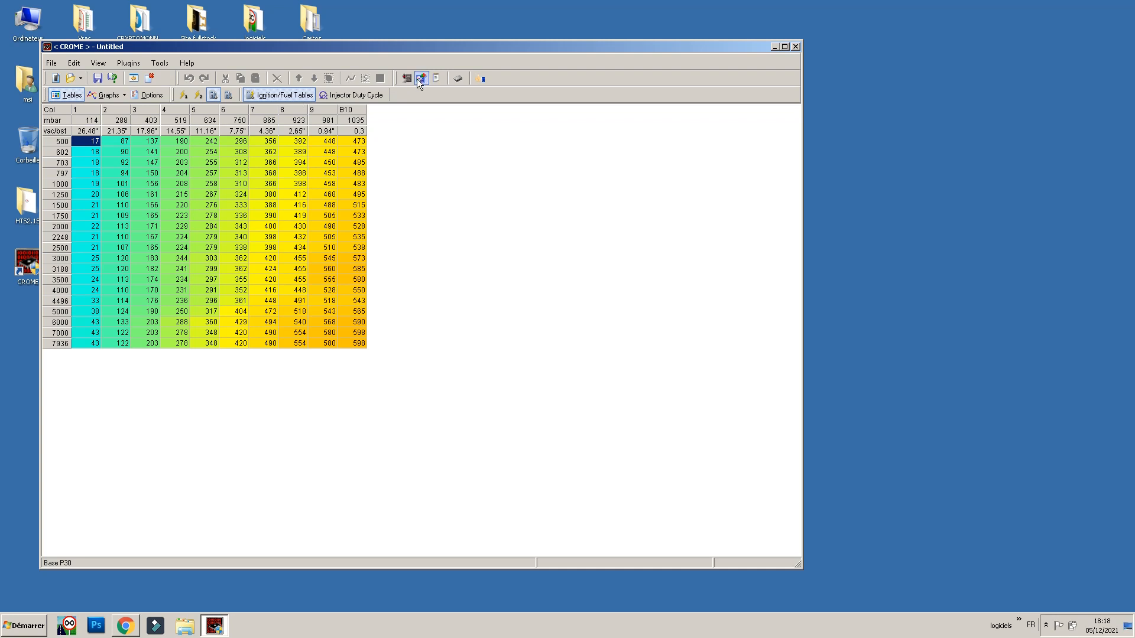
# View the VTEC Switchover, VTEC Load Threshold and Injector Battery Offset (Stock) advanced tables, moving the error message aside.
pyautogui.click(421, 79)
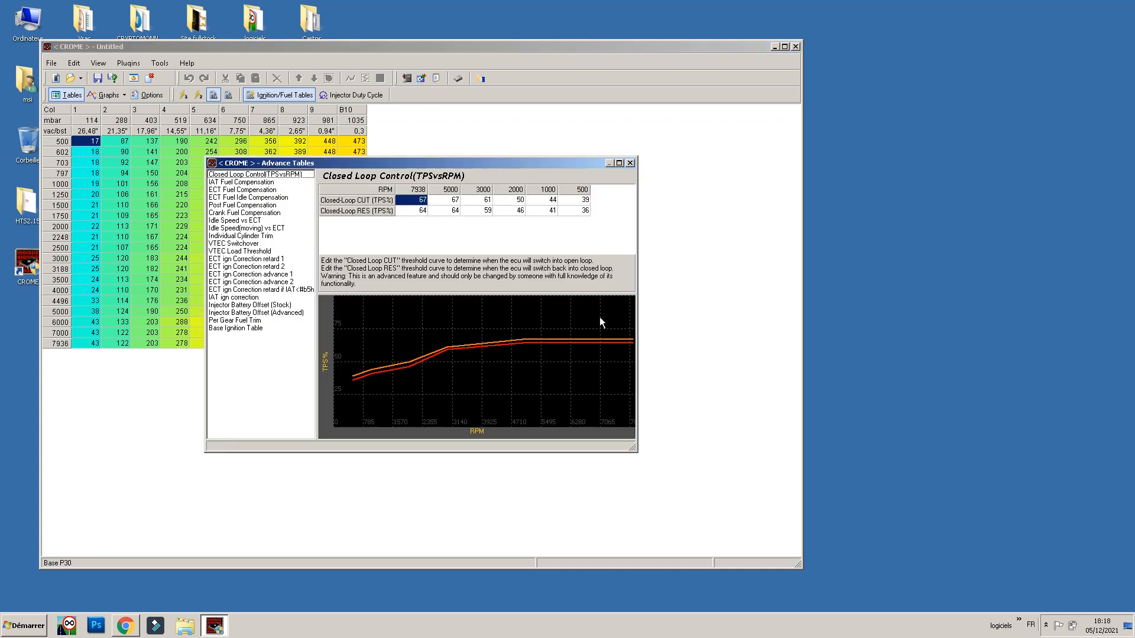
pyautogui.click(235, 244)
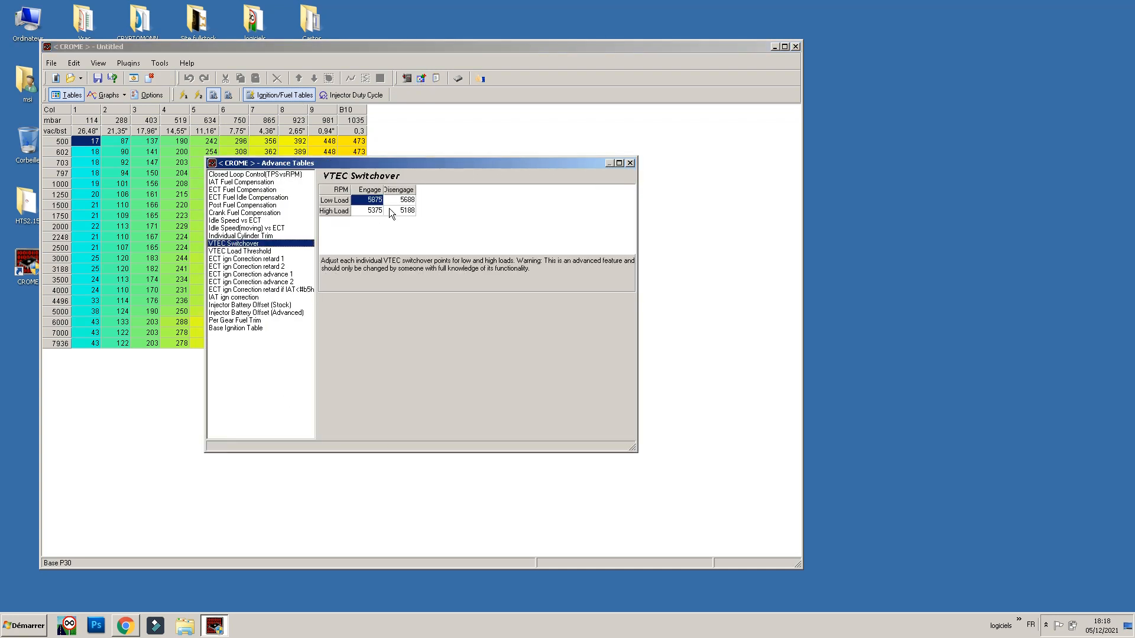
pyautogui.click(249, 252)
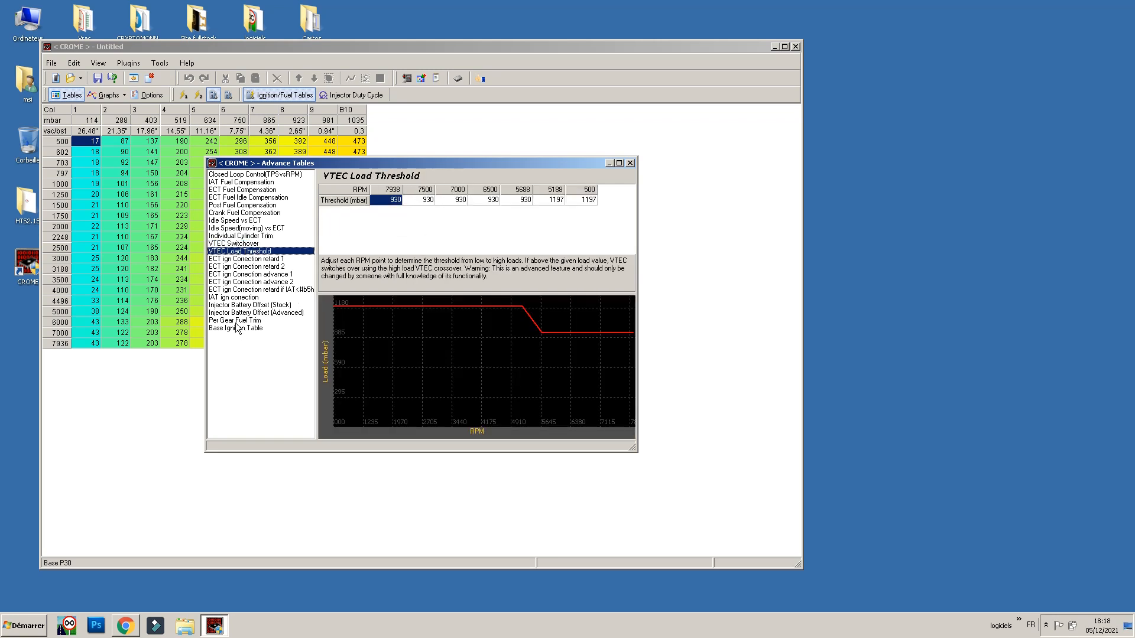
pyautogui.click(246, 306)
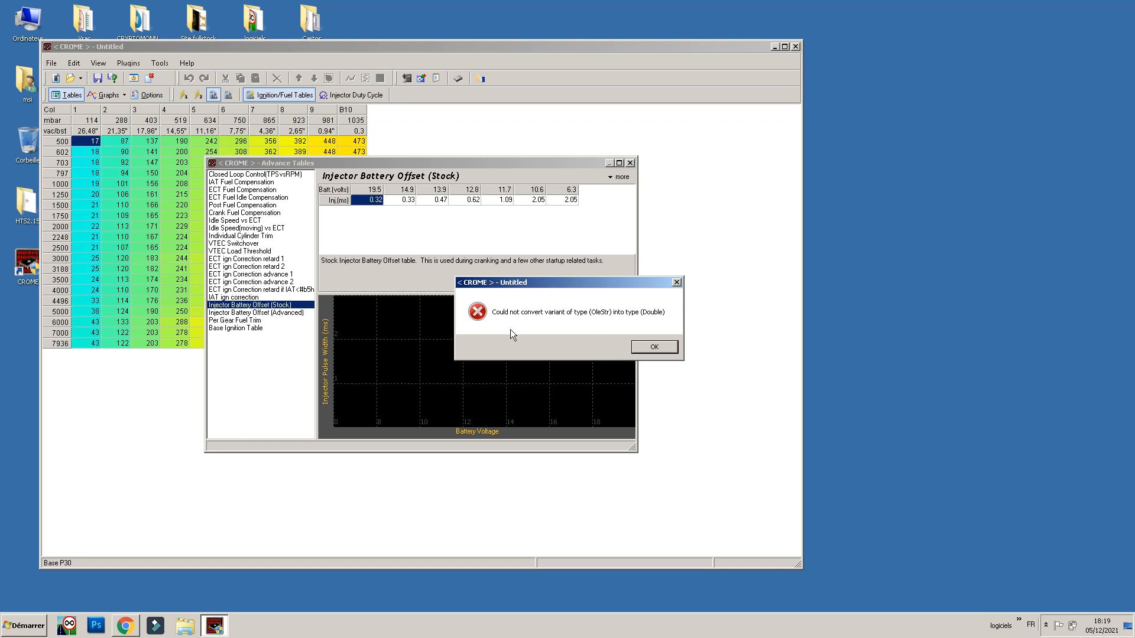
pyautogui.moveTo(575, 283); pyautogui.dragTo(428, 336)
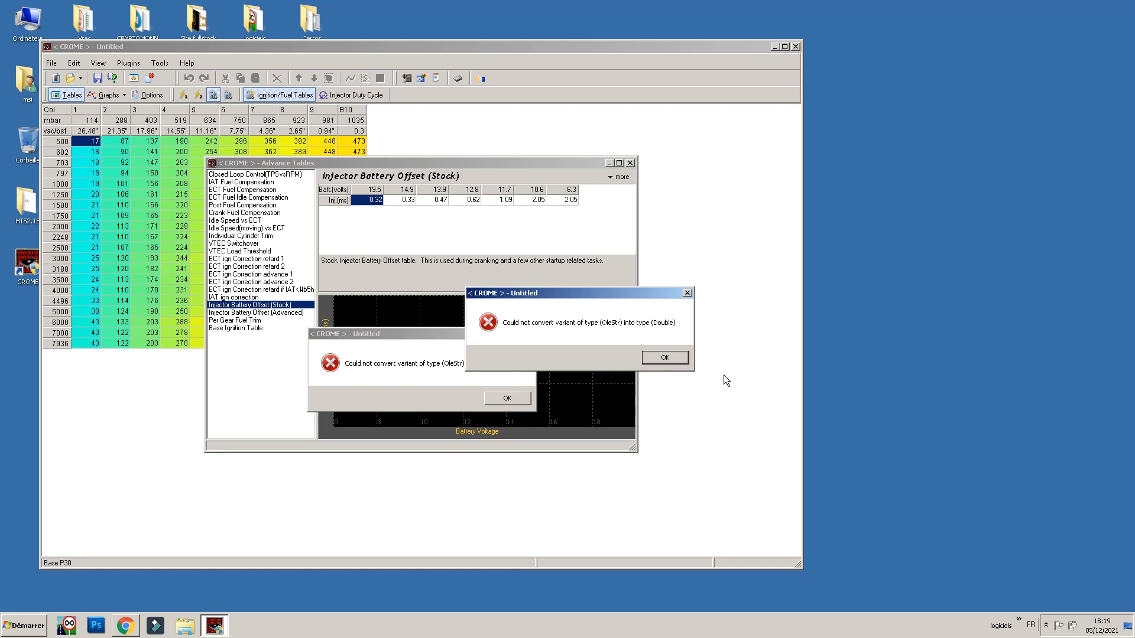
# Open the Windows Task Manager, locate the crome.exe *32 process in the reversed name order and end it.
pyautogui.rightClick(276, 625)
pyautogui.click(313, 599)
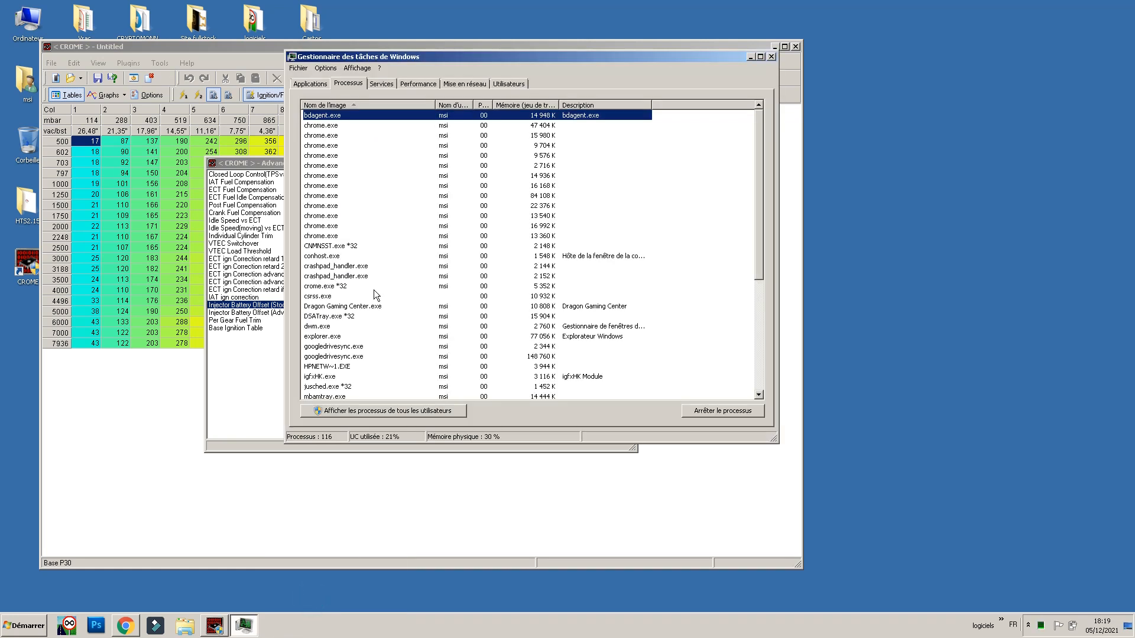
pyautogui.click(331, 109)
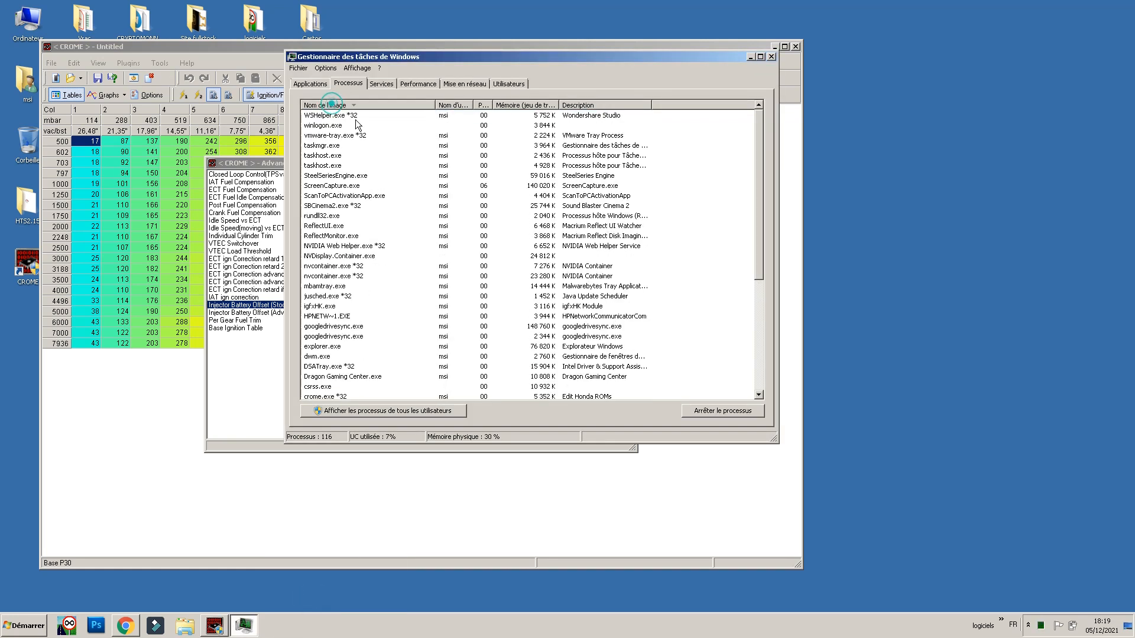
pyautogui.scroll(-6, 355, 260)
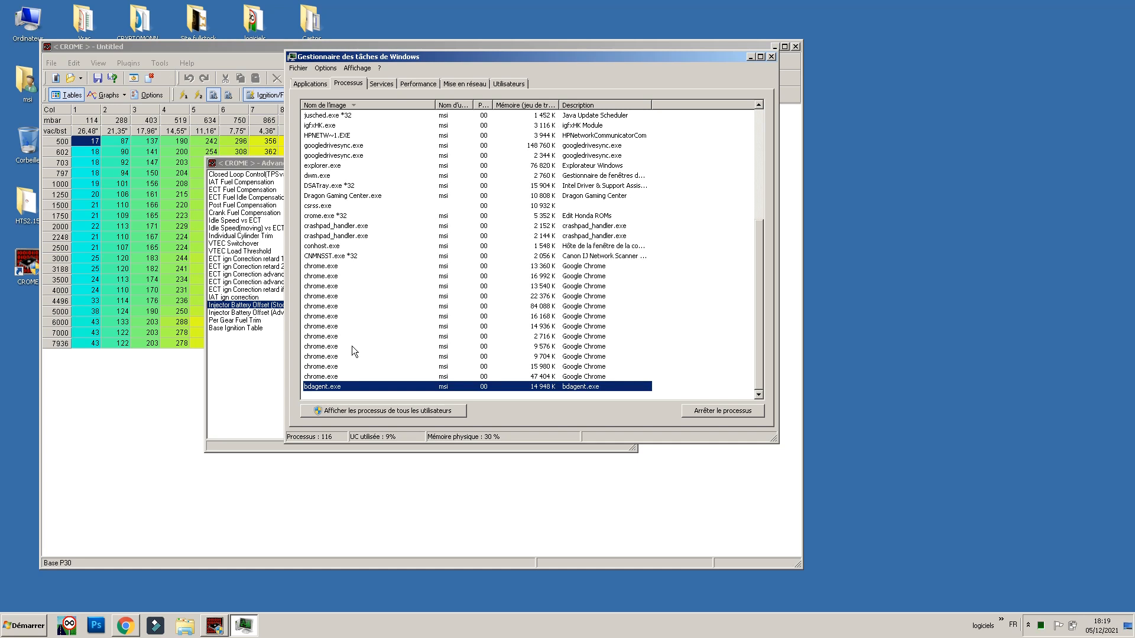
pyautogui.click(327, 217)
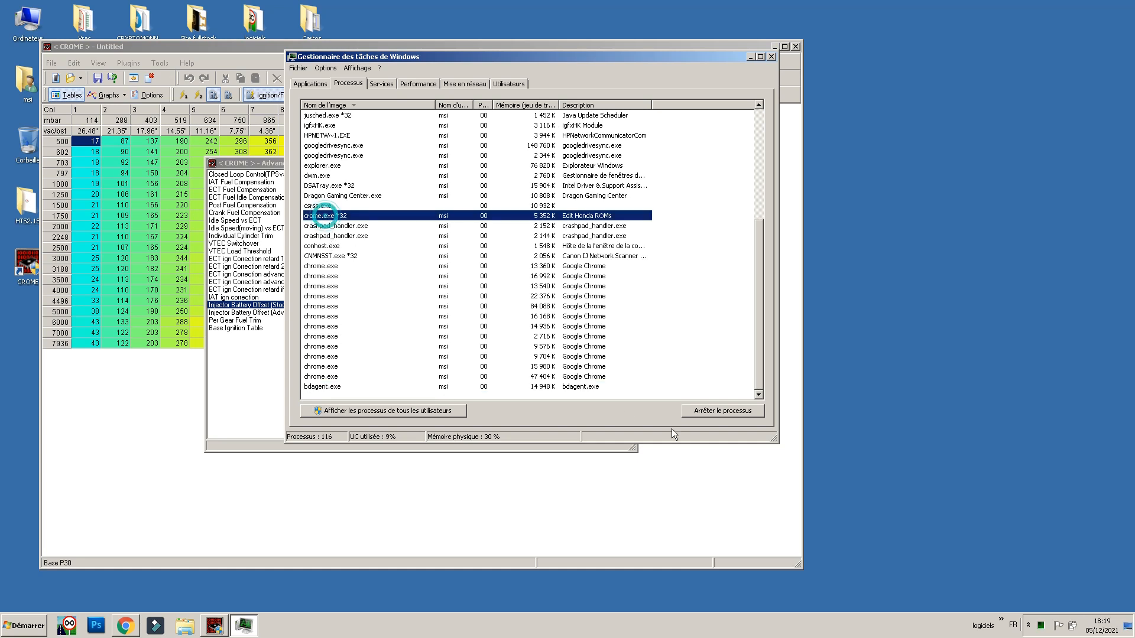
pyautogui.click(701, 411)
pyautogui.click(565, 333)
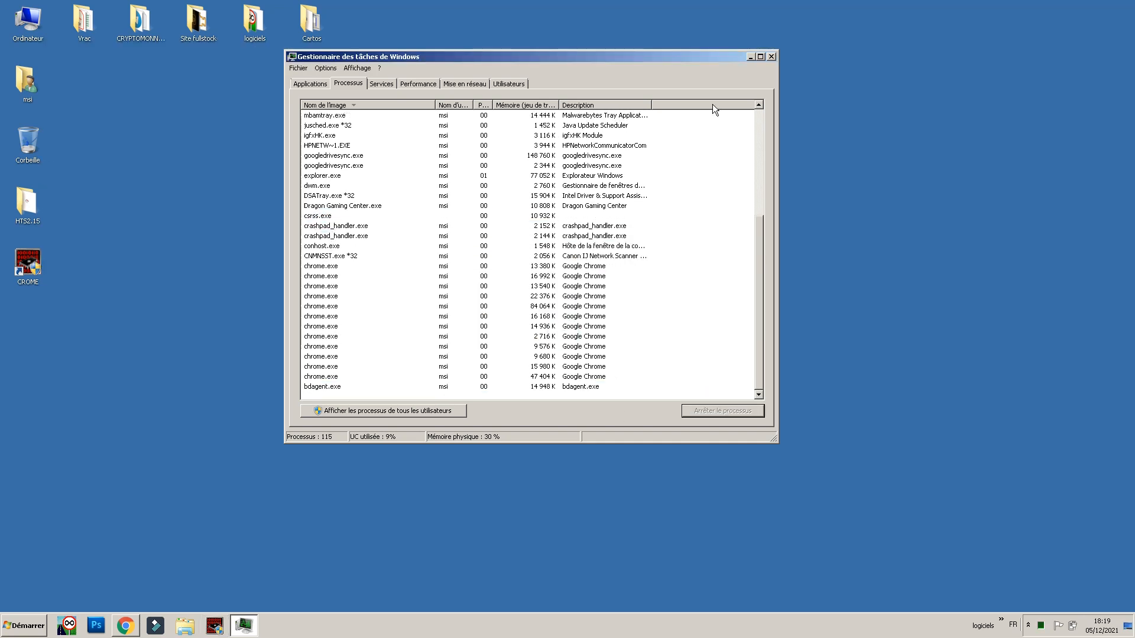
# Close the Task Manager, relaunch Crome and load the P30G EDM Civic B16A2 (209) base ROM as a new file.
pyautogui.click(771, 56)
pyautogui.doubleClick(24, 269)
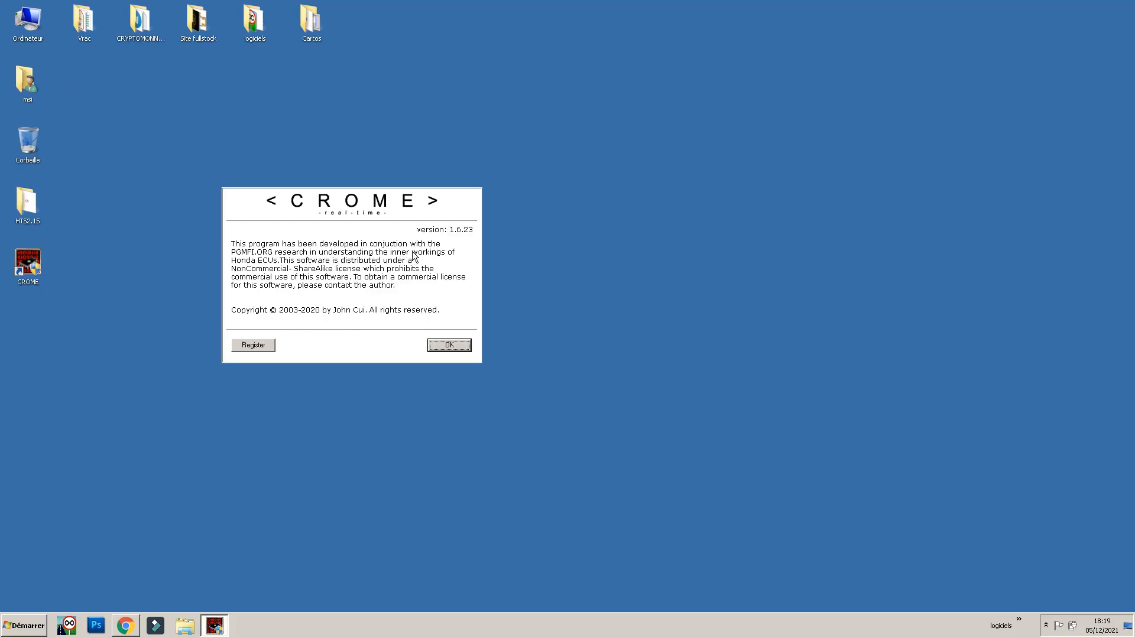
pyautogui.click(450, 346)
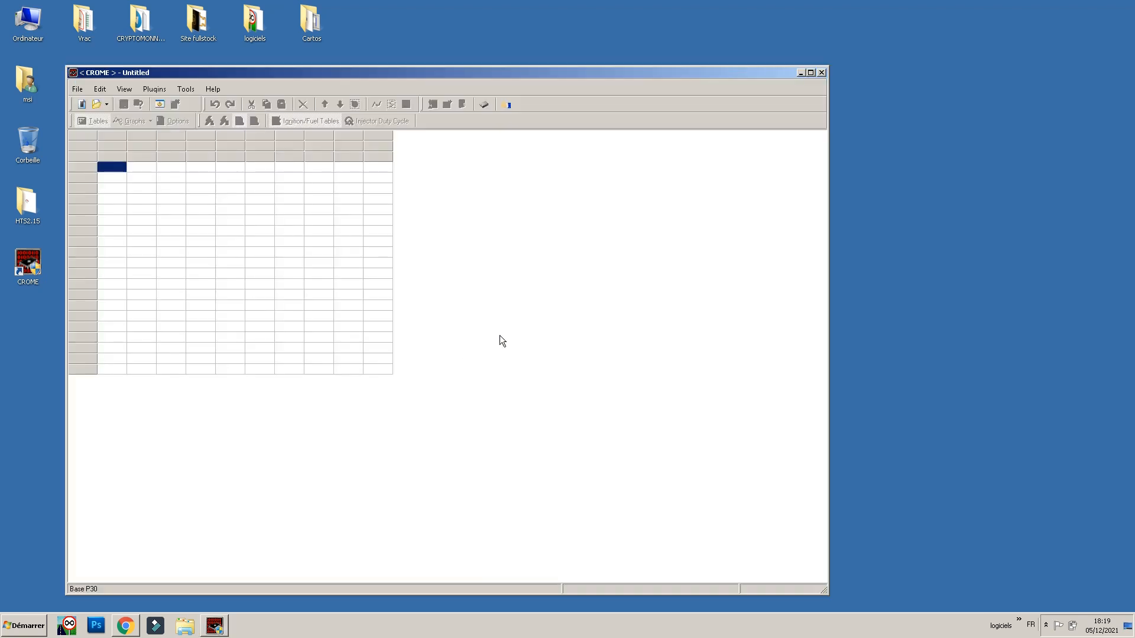
pyautogui.click(83, 106)
pyautogui.click(340, 322)
pyautogui.doubleClick(337, 322)
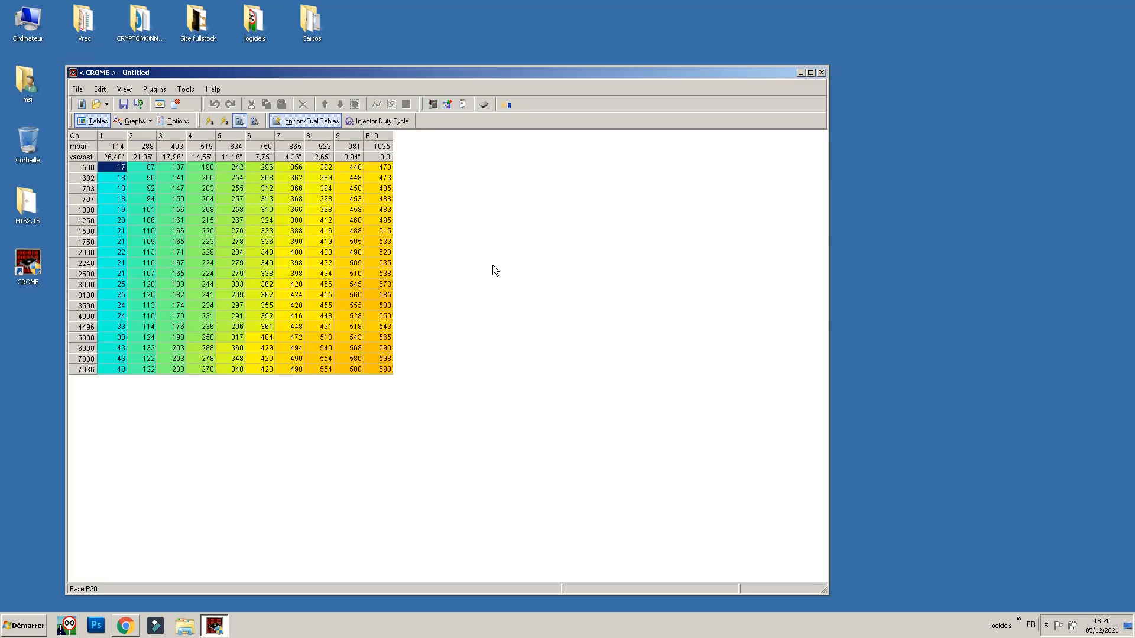
# Move the Crome window towards the centre of the desktop and view the low-cam ignition table and the low- and high-cam fuel tables.
pyautogui.moveTo(469, 74); pyautogui.dragTo(650, 89)
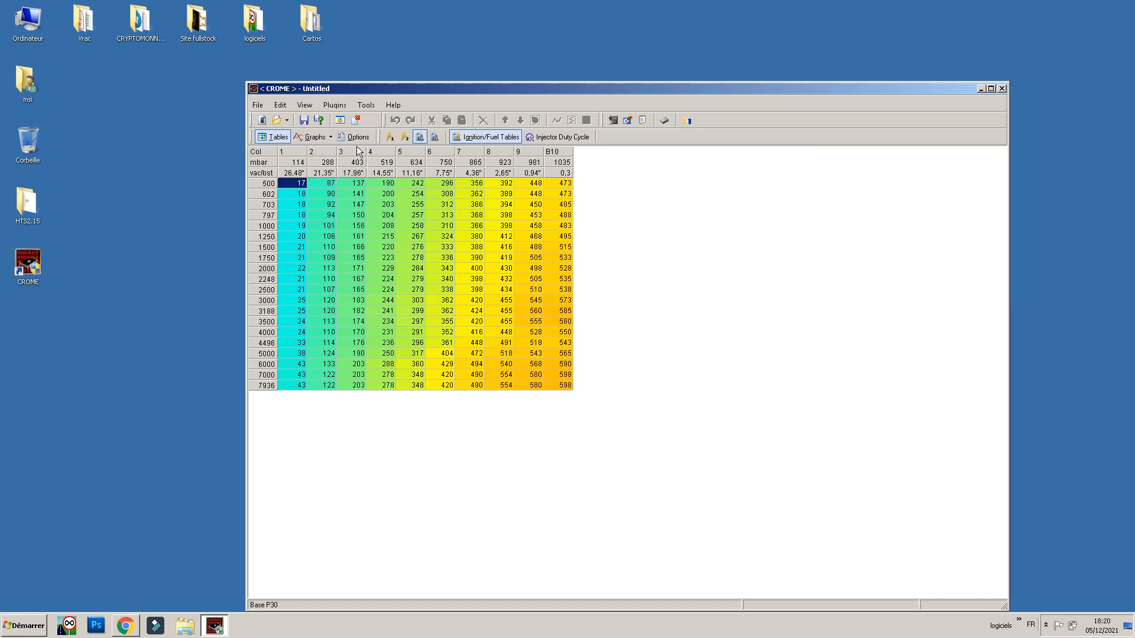
pyautogui.click(390, 142)
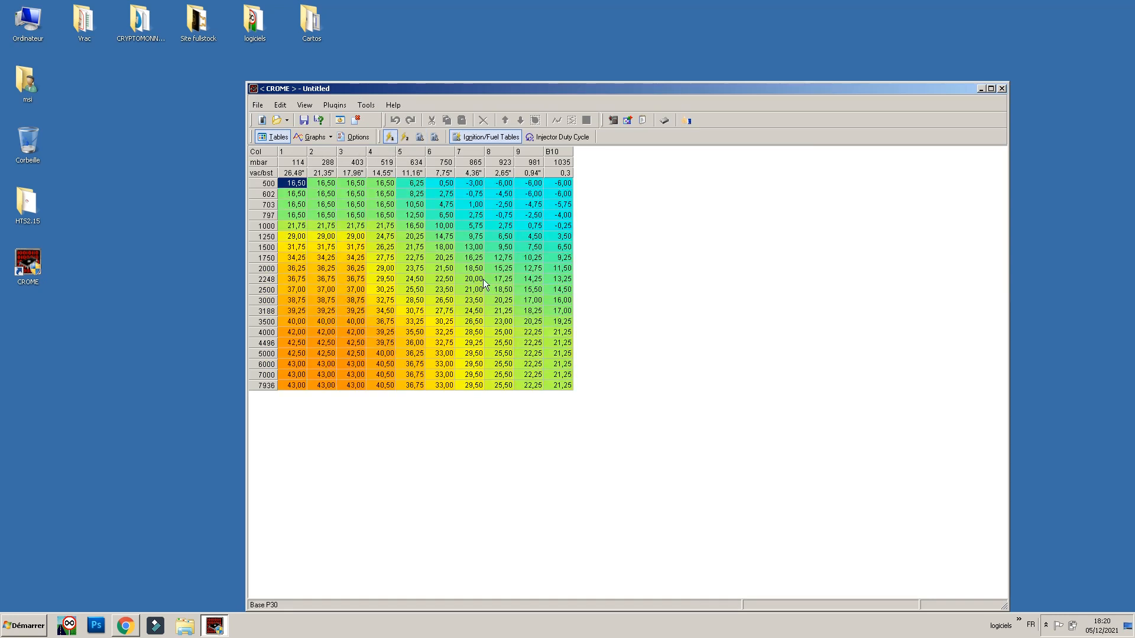
pyautogui.click(435, 140)
pyautogui.click(419, 137)
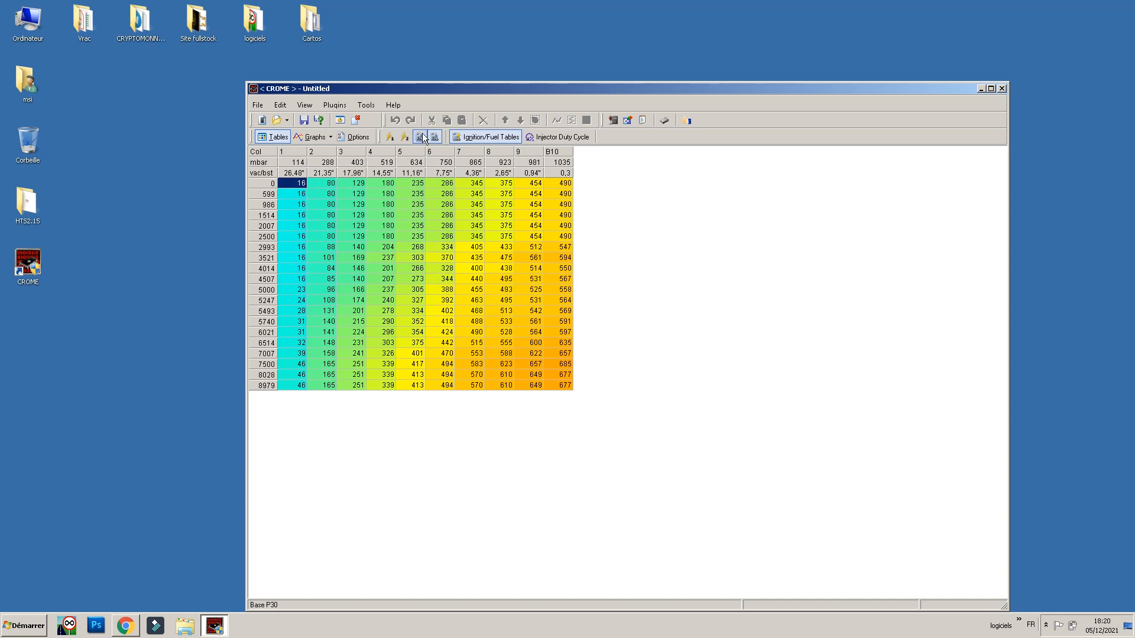
pyautogui.click(435, 137)
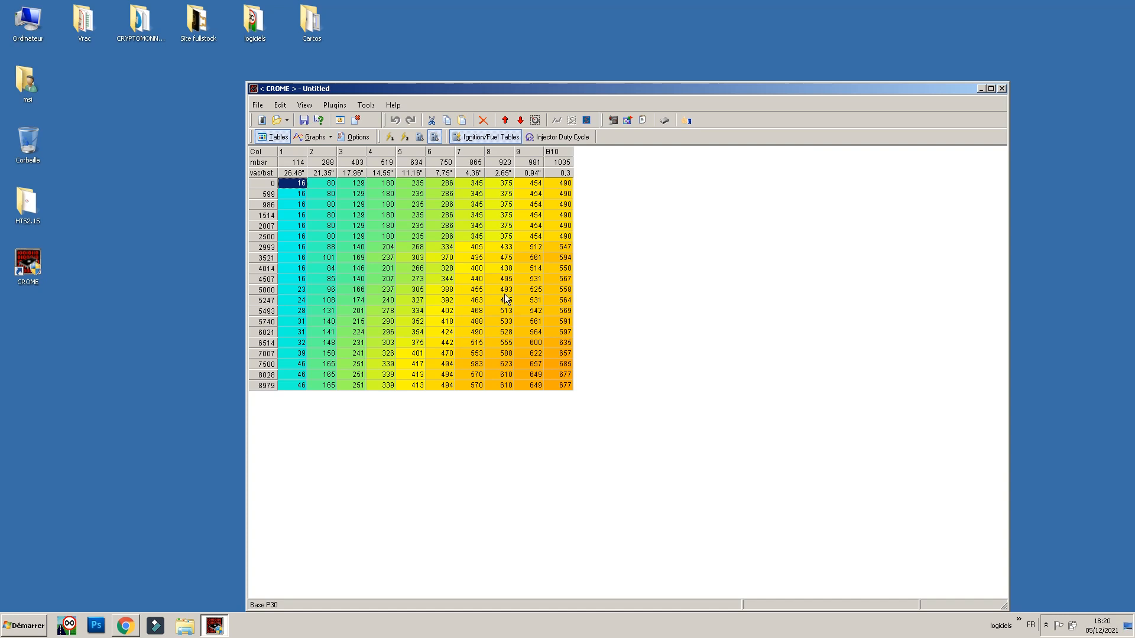
# Examine the cells of the low-cam ignition table and compare it with the high-cam ignition table.
pyautogui.click(391, 141)
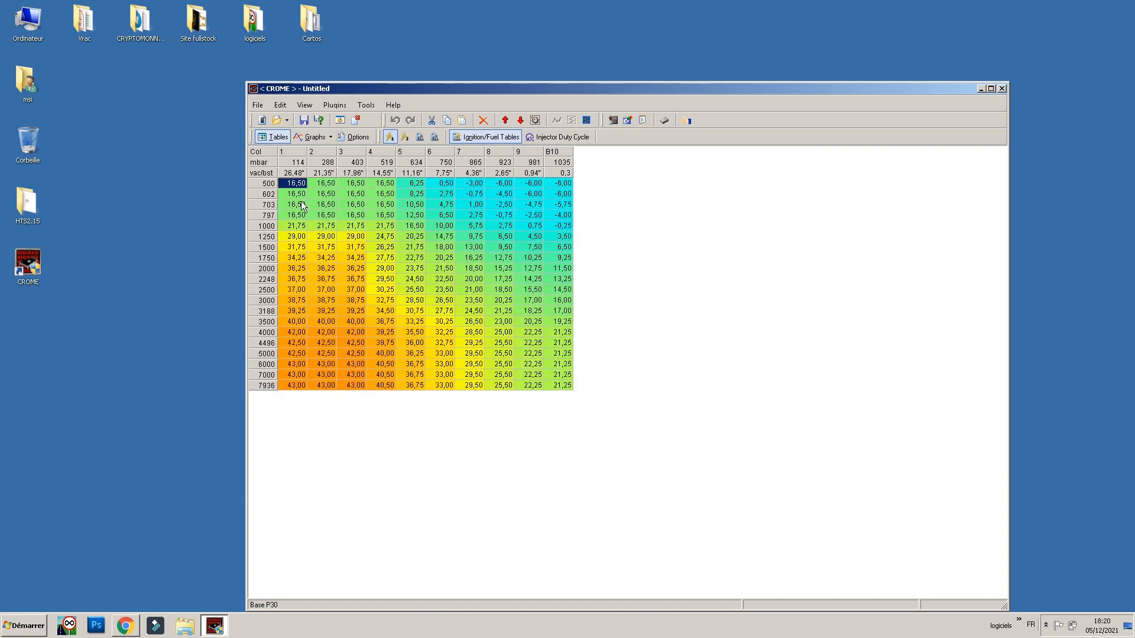
pyautogui.moveTo(296, 184); pyautogui.dragTo(532, 363)
pyautogui.click(482, 300)
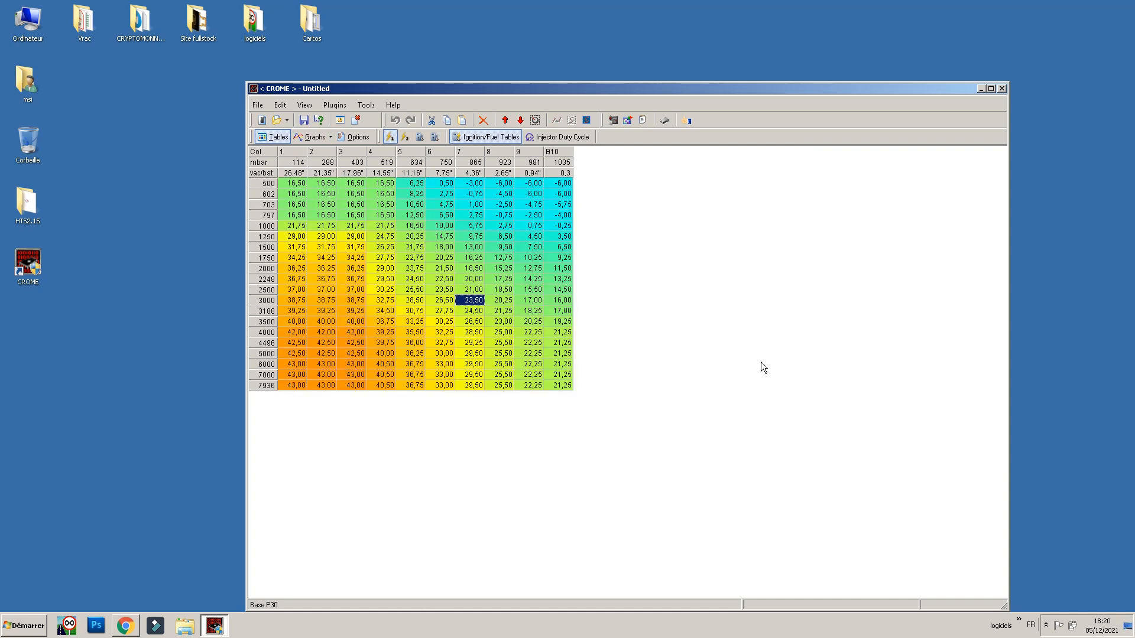
pyautogui.click(405, 137)
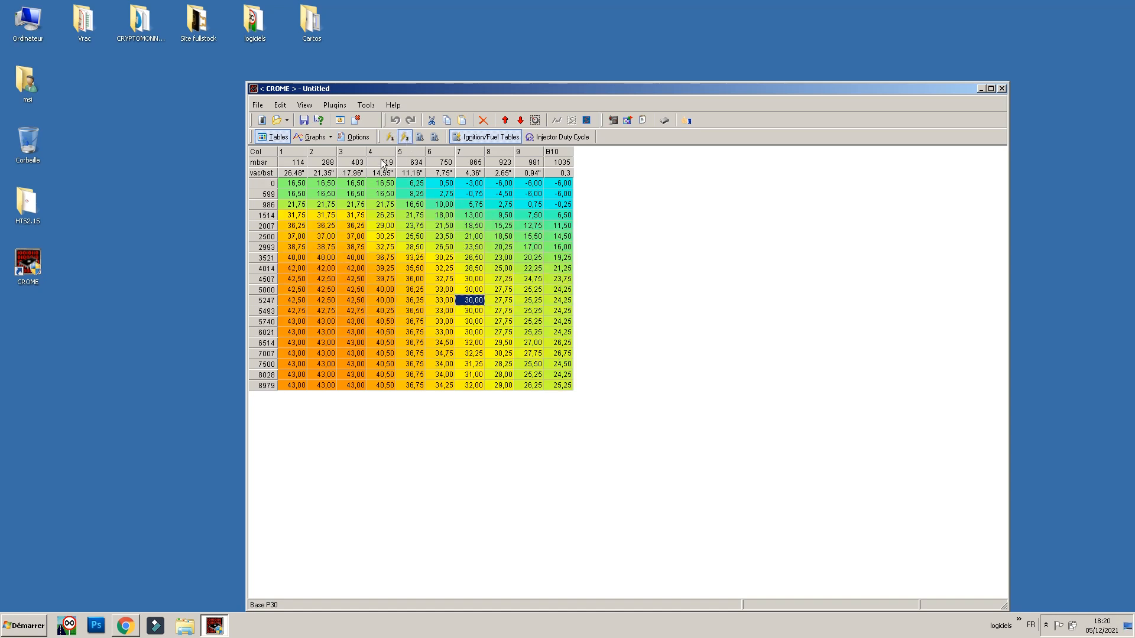
pyautogui.click(390, 137)
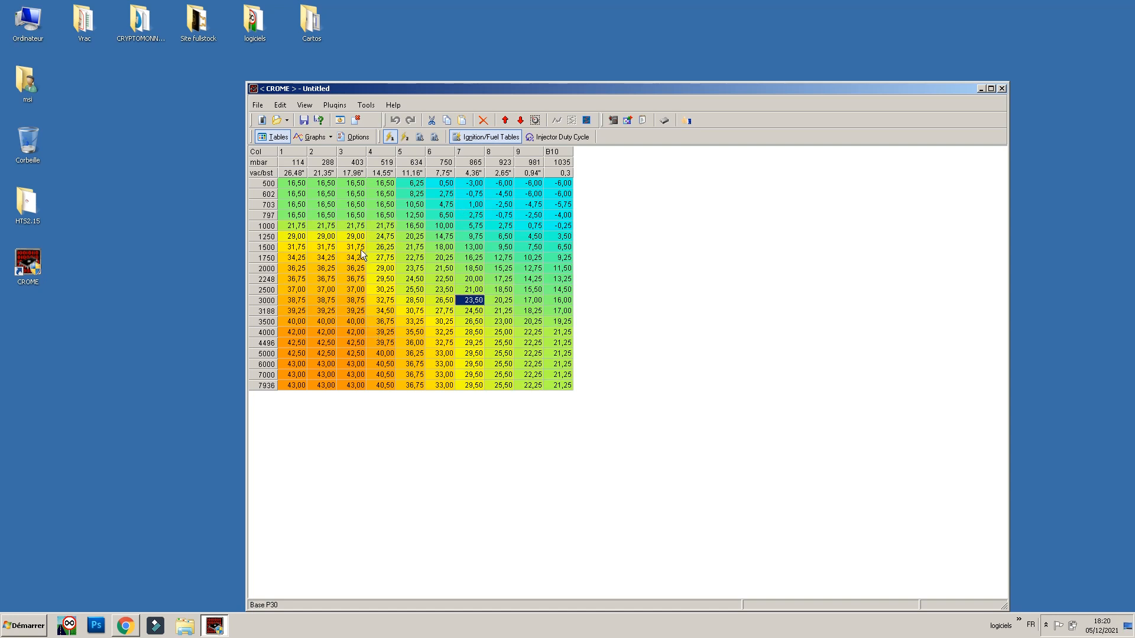
# Examine the low-cam ignition table's mid-load cells, its vacuum column and its high-load columns 9 and 10 from 1250 rpm upwards.
pyautogui.moveTo(327, 195); pyautogui.dragTo(495, 377)
pyautogui.moveTo(449, 383); pyautogui.dragTo(463, 385)
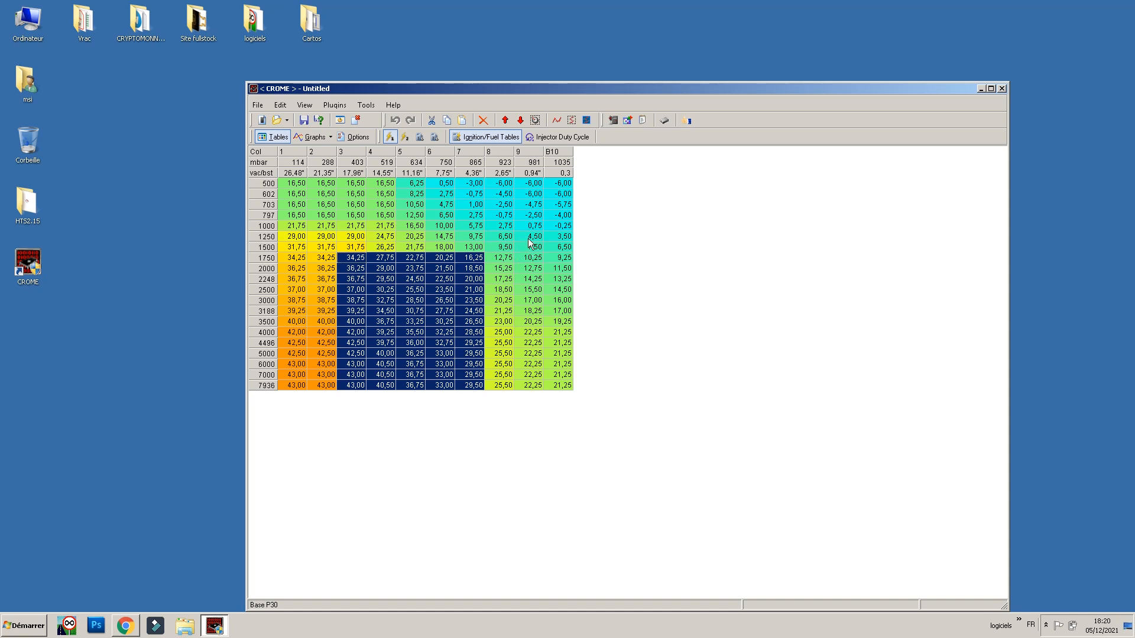
pyautogui.moveTo(528, 239); pyautogui.dragTo(551, 391)
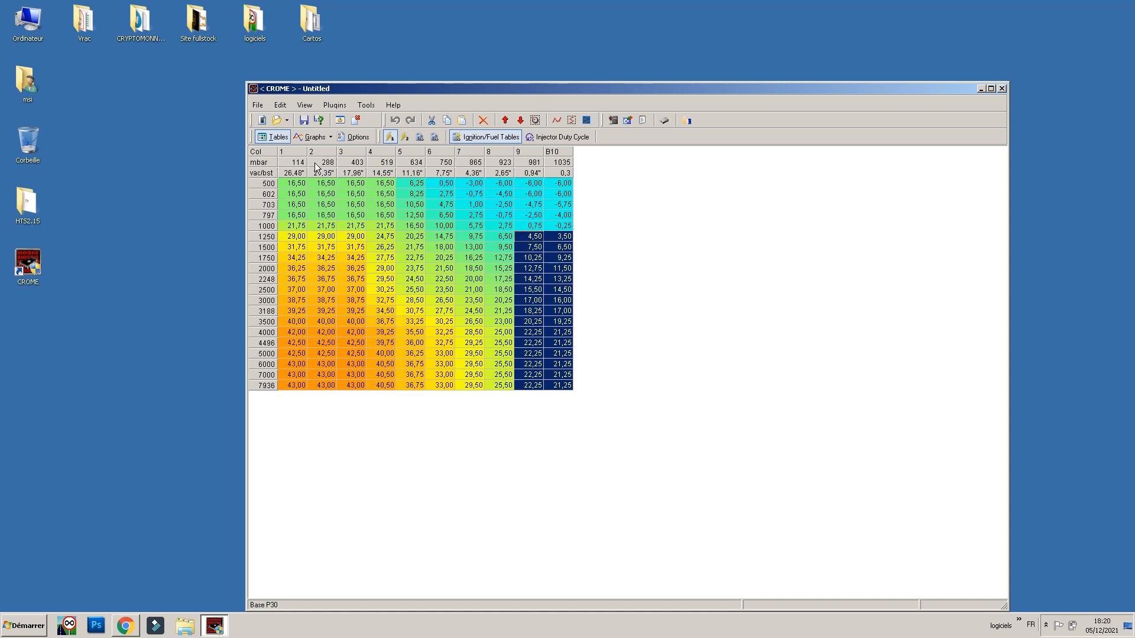
pyautogui.click(267, 185)
pyautogui.moveTo(279, 384); pyautogui.dragTo(559, 184)
pyautogui.moveTo(292, 205); pyautogui.dragTo(285, 389)
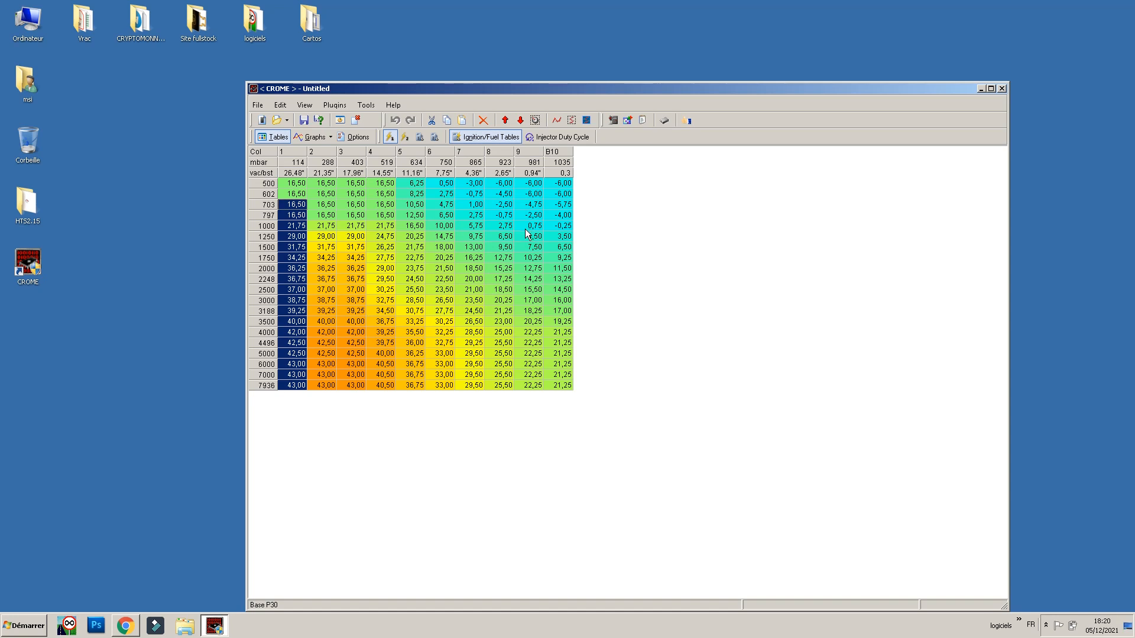
pyautogui.moveTo(529, 236); pyautogui.dragTo(562, 422)
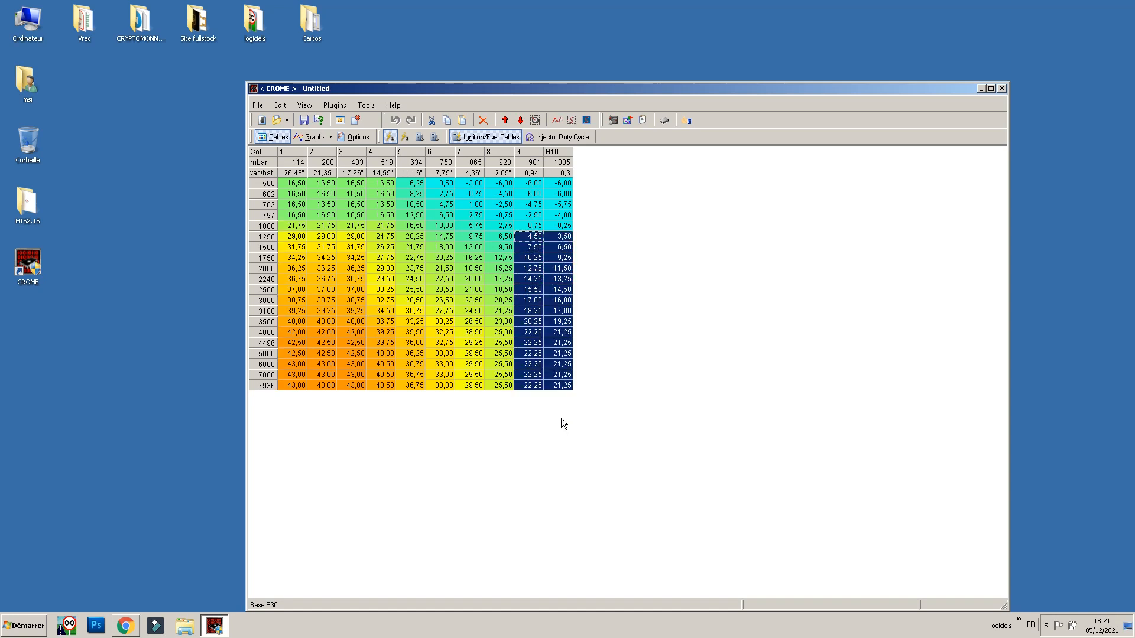
pyautogui.press('Up')
pyautogui.press('Up')
pyautogui.press('Up')
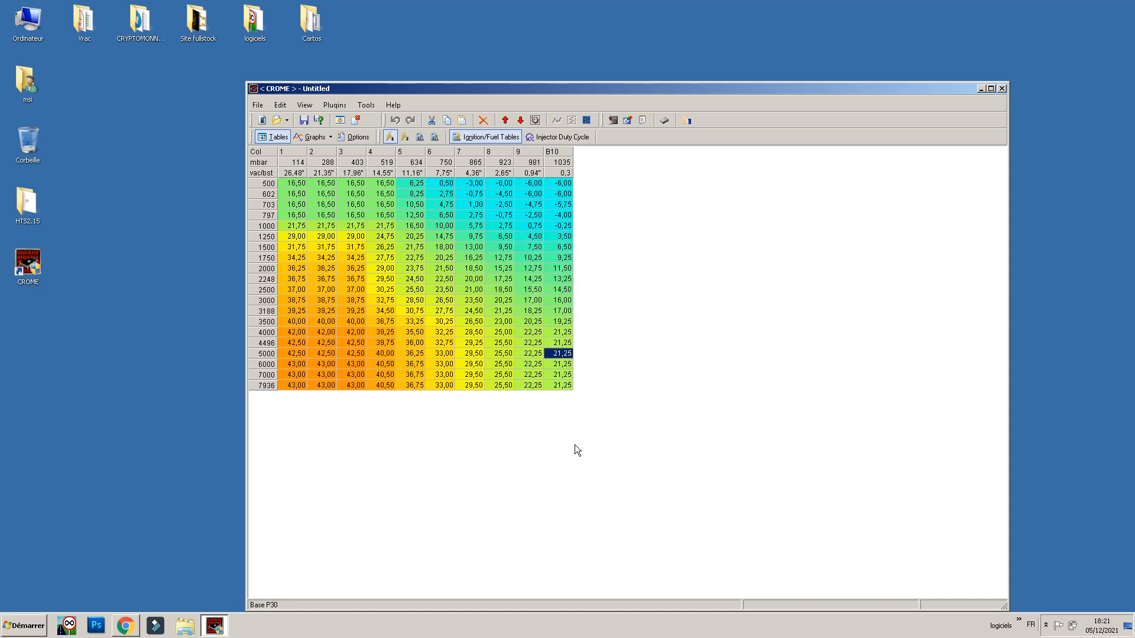
# Compare the high-cam ignition table with the low-cam ignition and high-cam fuel tables, and examine its high-rpm, high-load cells.
pyautogui.click(405, 138)
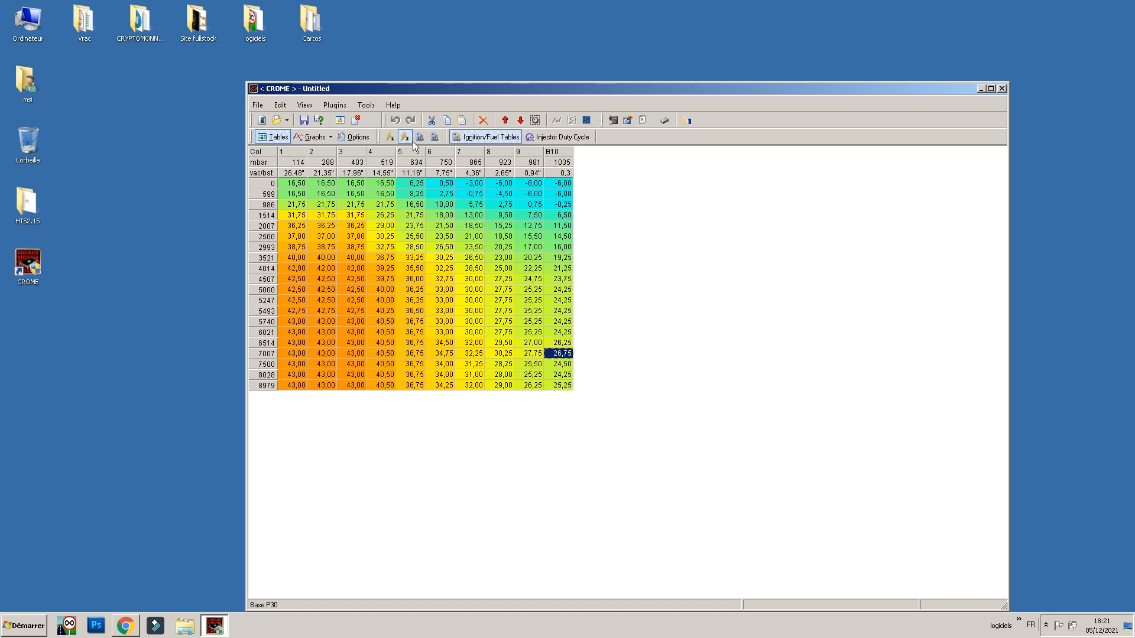
pyautogui.click(391, 139)
pyautogui.click(434, 138)
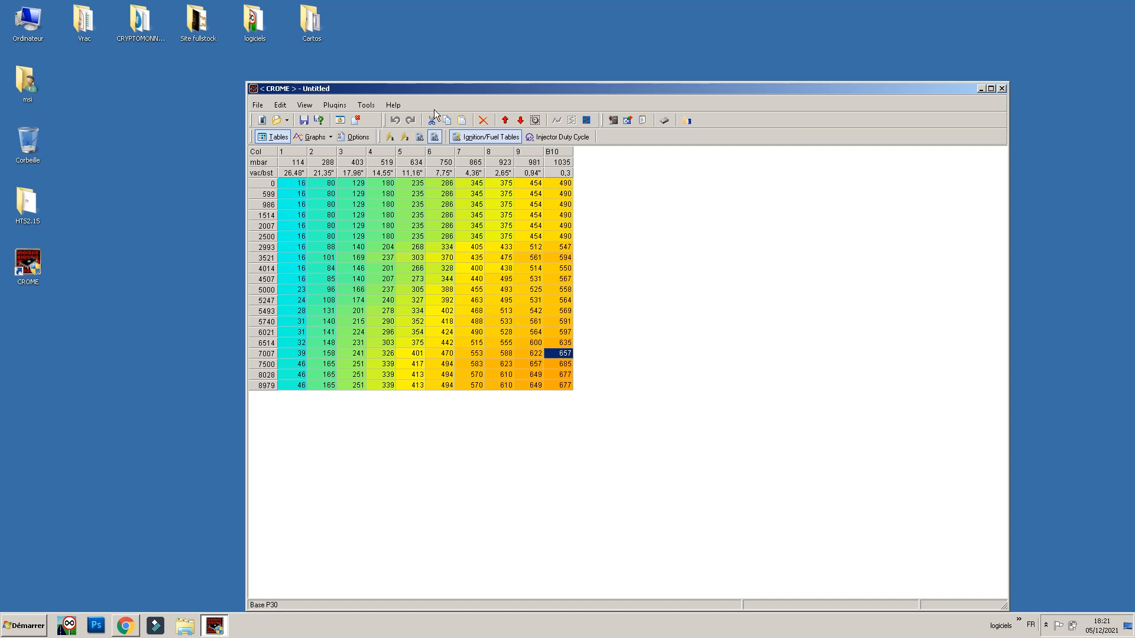
pyautogui.click(404, 136)
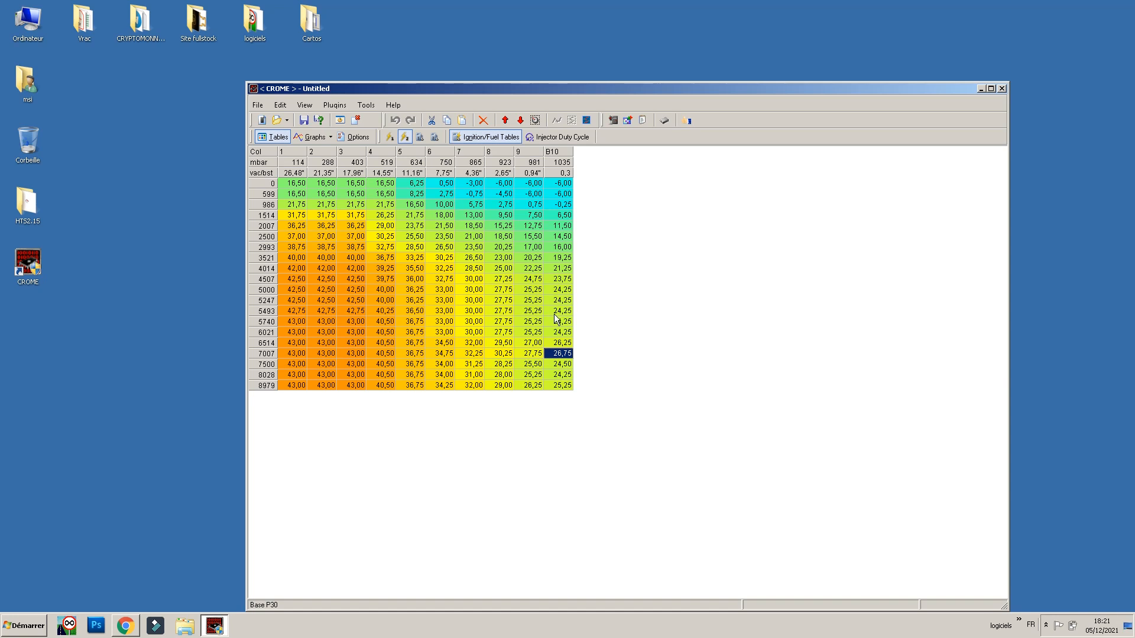
pyautogui.moveTo(559, 311); pyautogui.dragTo(502, 386)
pyautogui.moveTo(488, 293); pyautogui.dragTo(569, 431)
pyautogui.moveTo(560, 300); pyautogui.dragTo(518, 408)
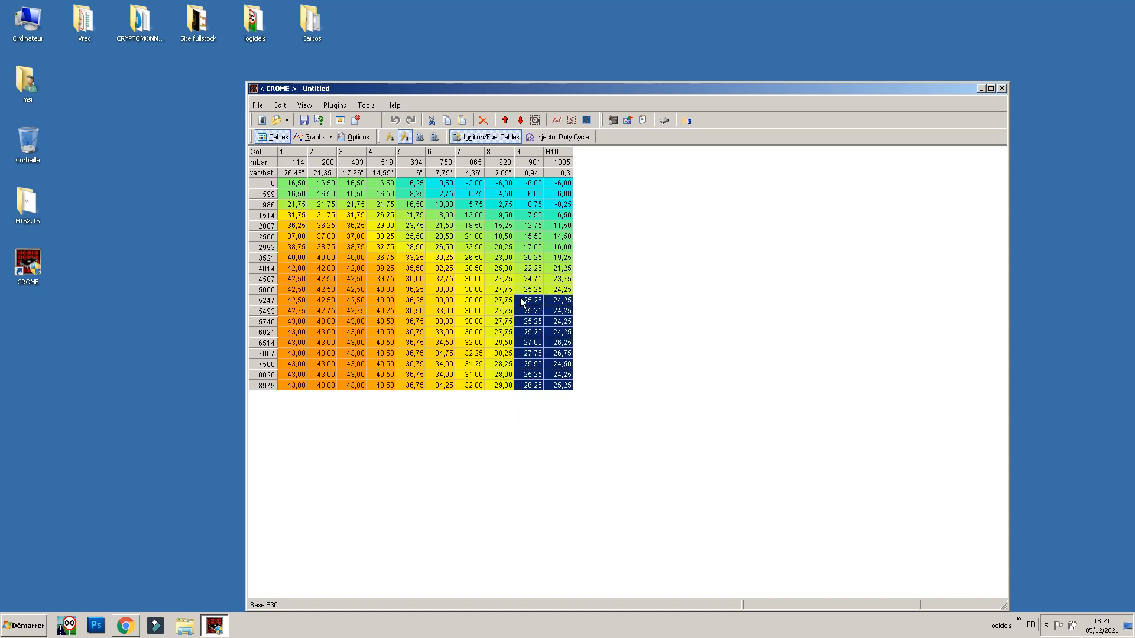
pyautogui.click(537, 249)
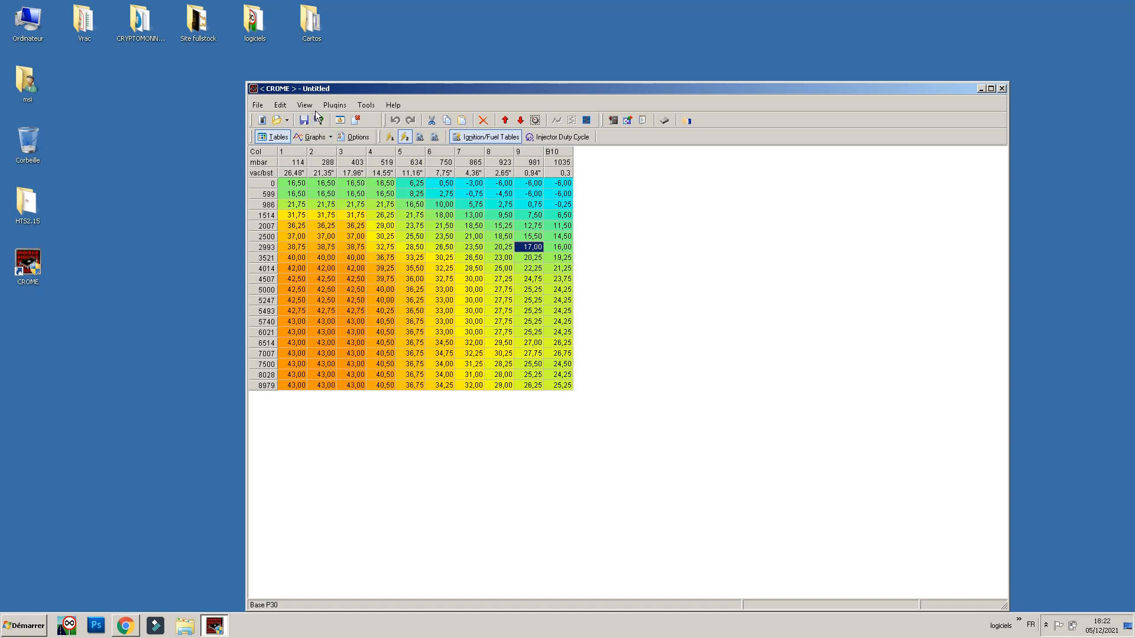
# Remove the checksum routine from the ROM with the Remove Checksum Routine enhancement and acknowledge the alert.
pyautogui.click(335, 105)
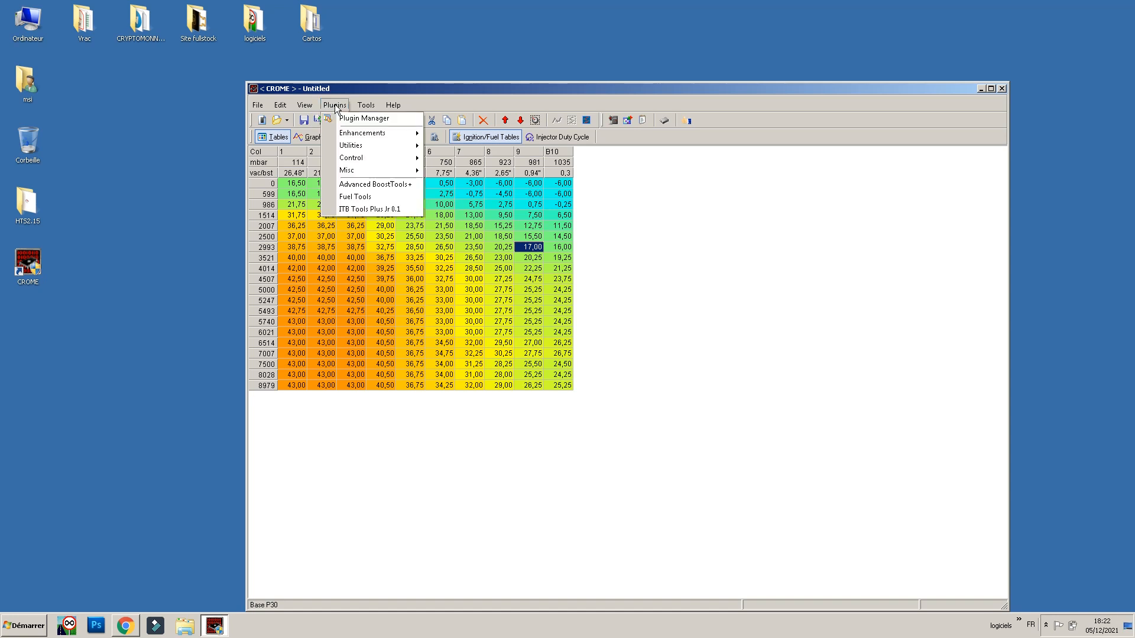
pyautogui.moveTo(384, 133)
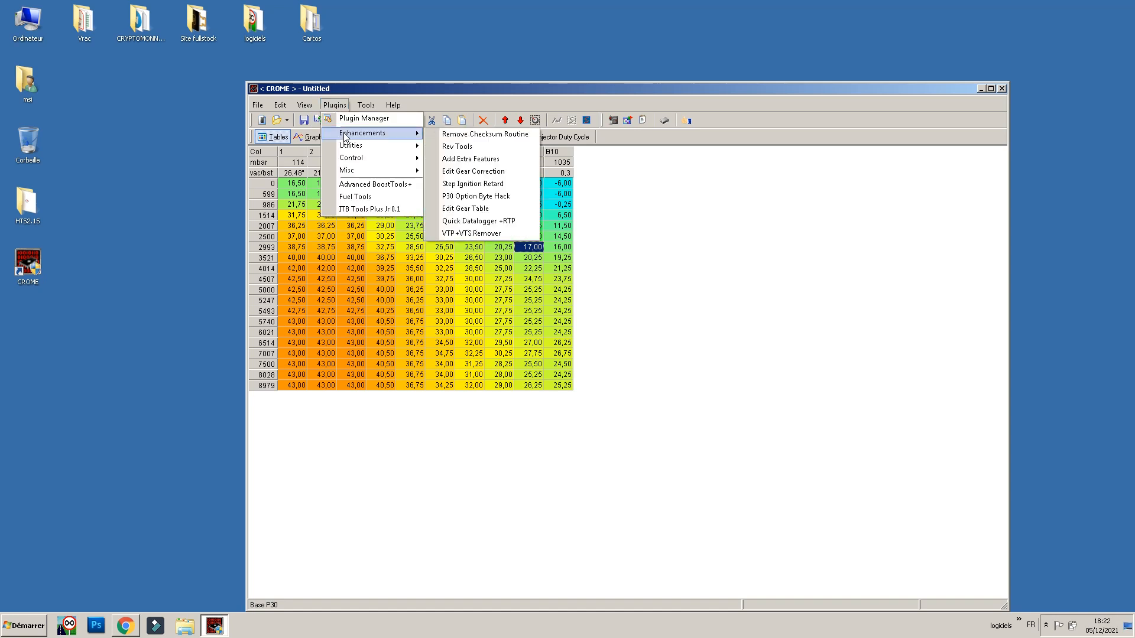
pyautogui.click(462, 135)
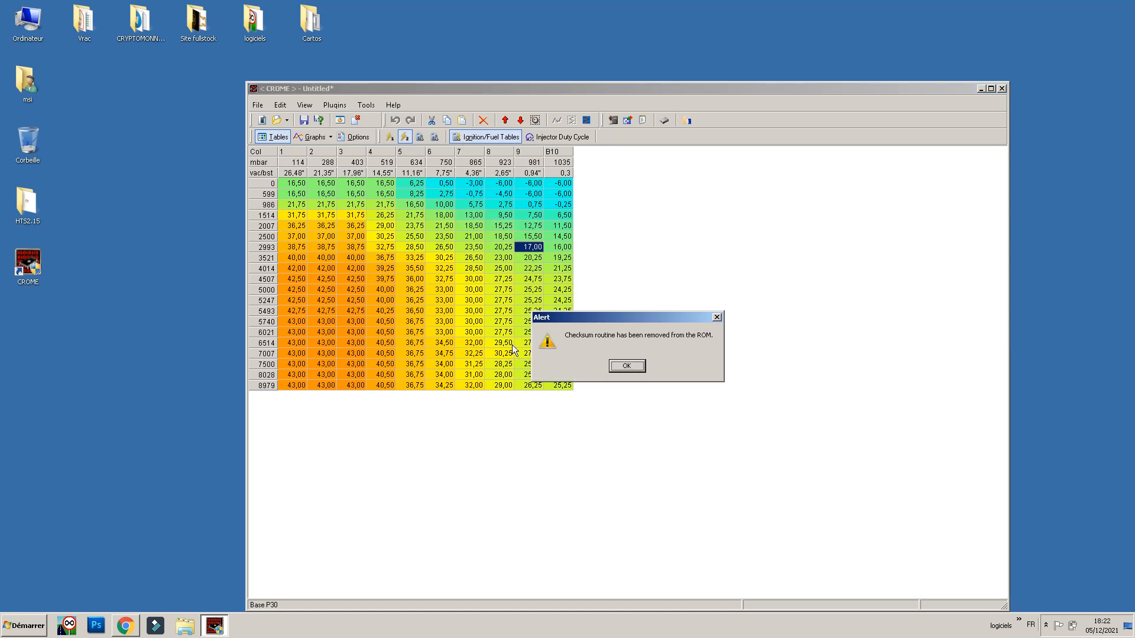
pyautogui.click(628, 366)
# Extend the tables' rpm range with the Rev Tools enhancement and inspect the new high-rpm rows of the high-cam ignition table.
pyautogui.moveTo(520, 260); pyautogui.dragTo(563, 432)
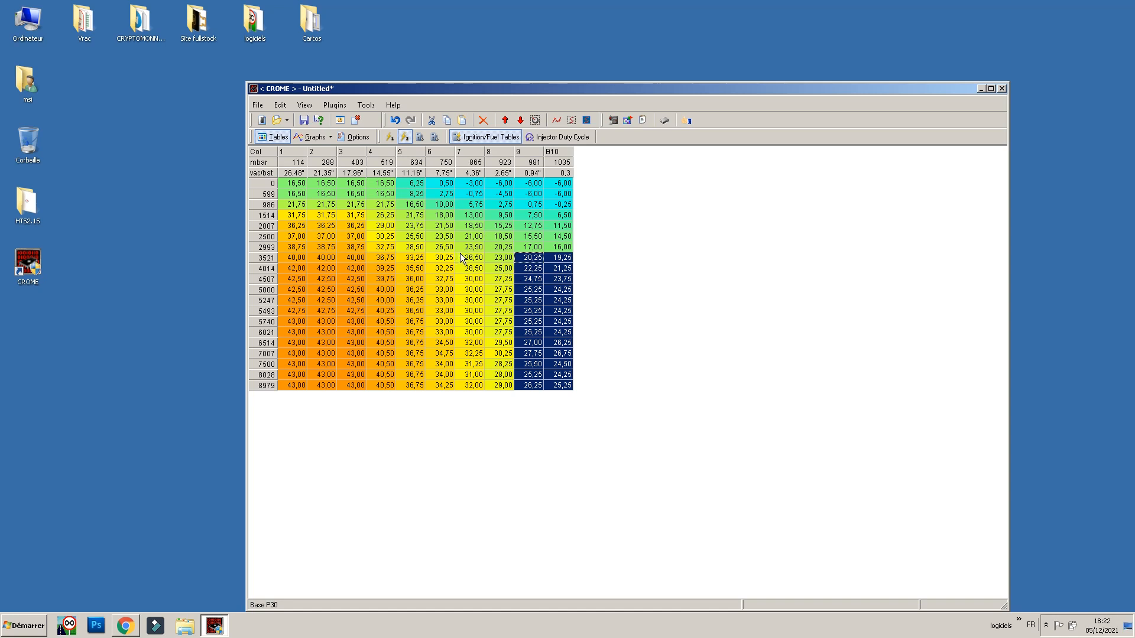
pyautogui.moveTo(460, 254); pyautogui.dragTo(569, 448)
pyautogui.moveTo(503, 354); pyautogui.dragTo(504, 342)
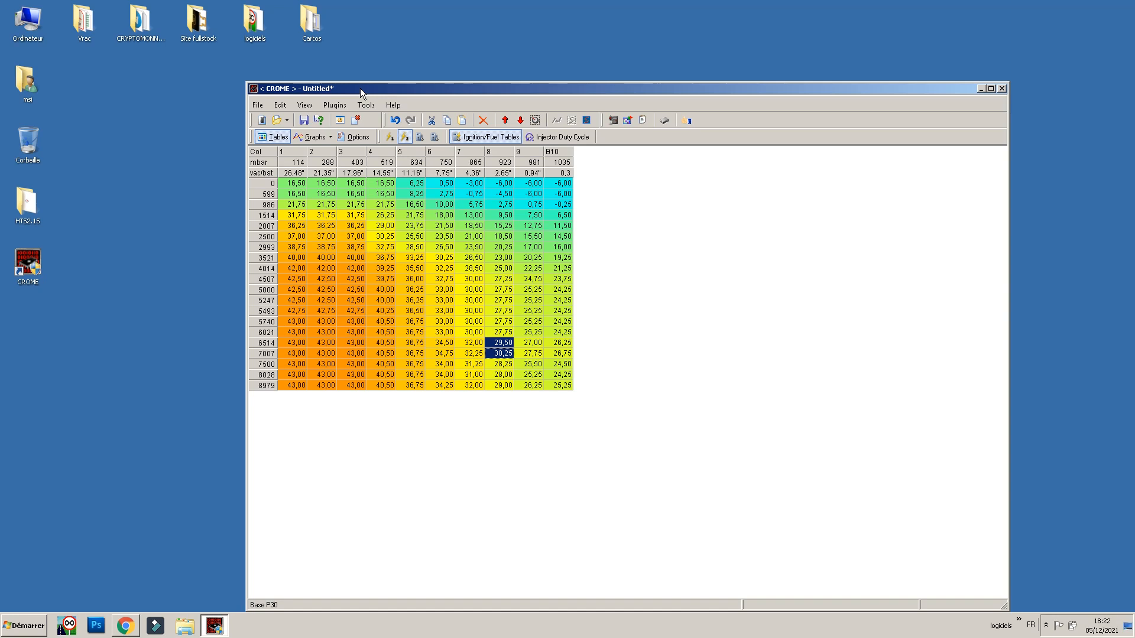
pyautogui.click(335, 105)
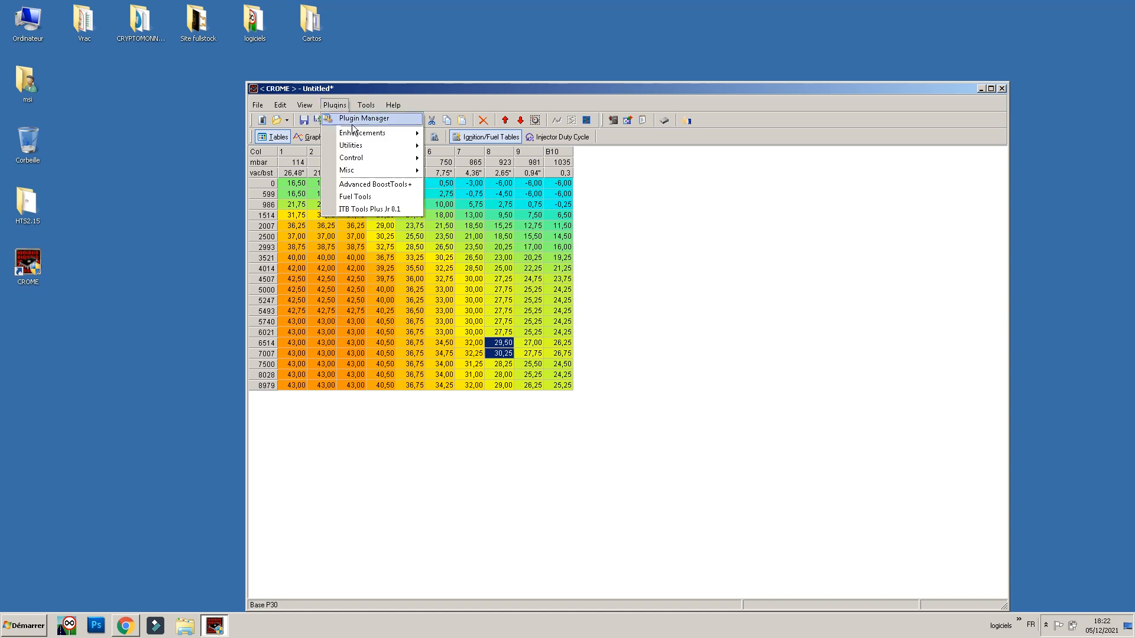
pyautogui.moveTo(409, 135)
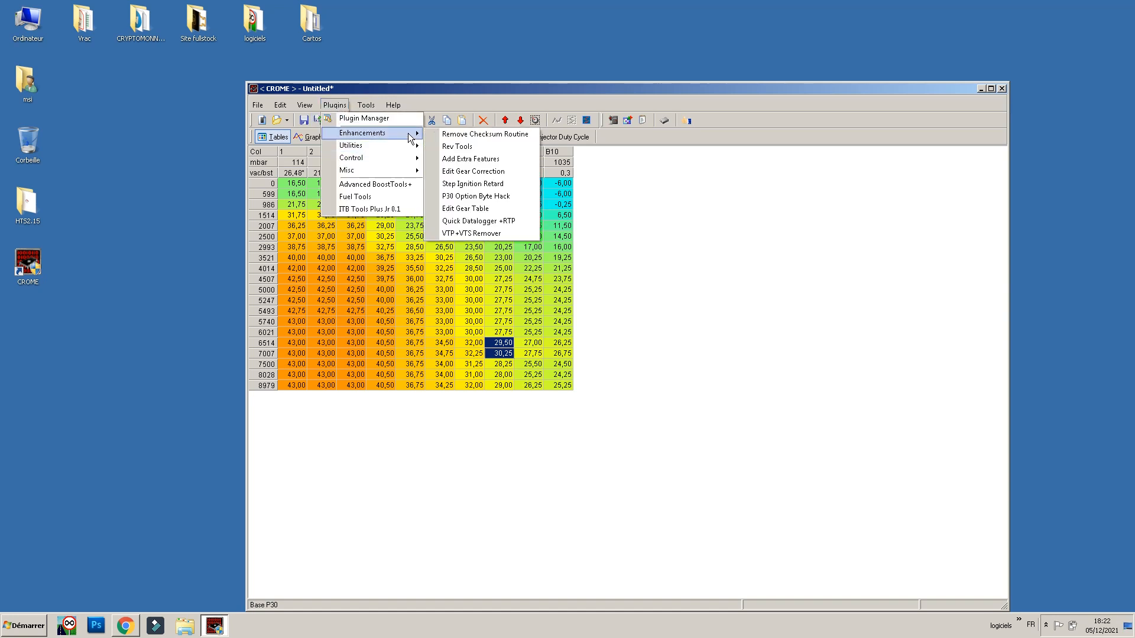
pyautogui.click(464, 147)
pyautogui.click(610, 371)
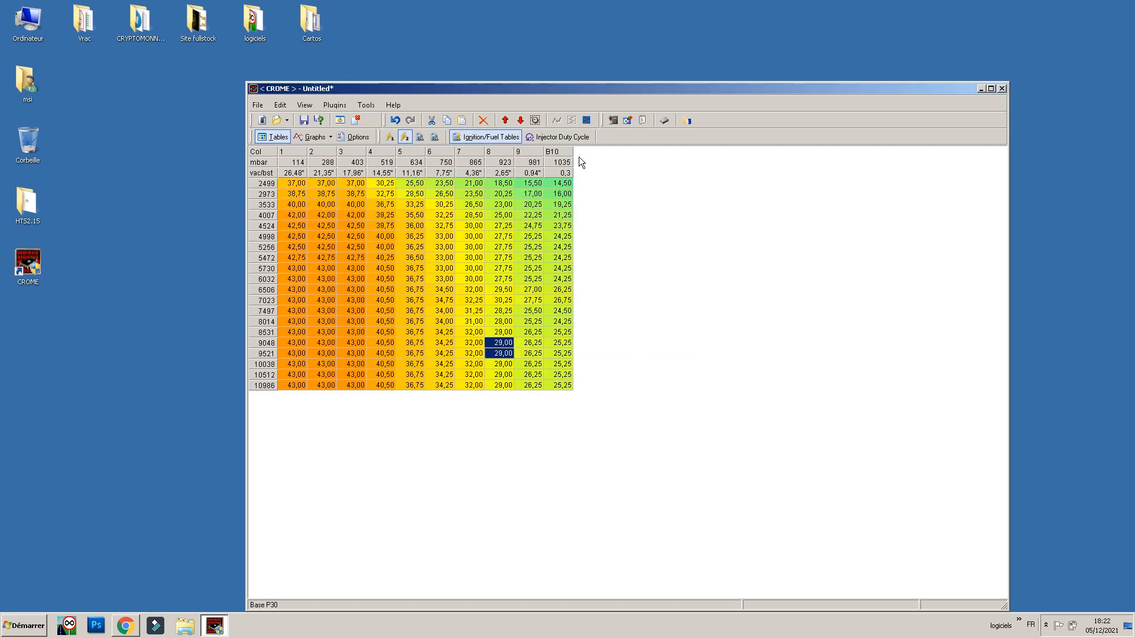
pyautogui.moveTo(282, 365); pyautogui.dragTo(558, 375)
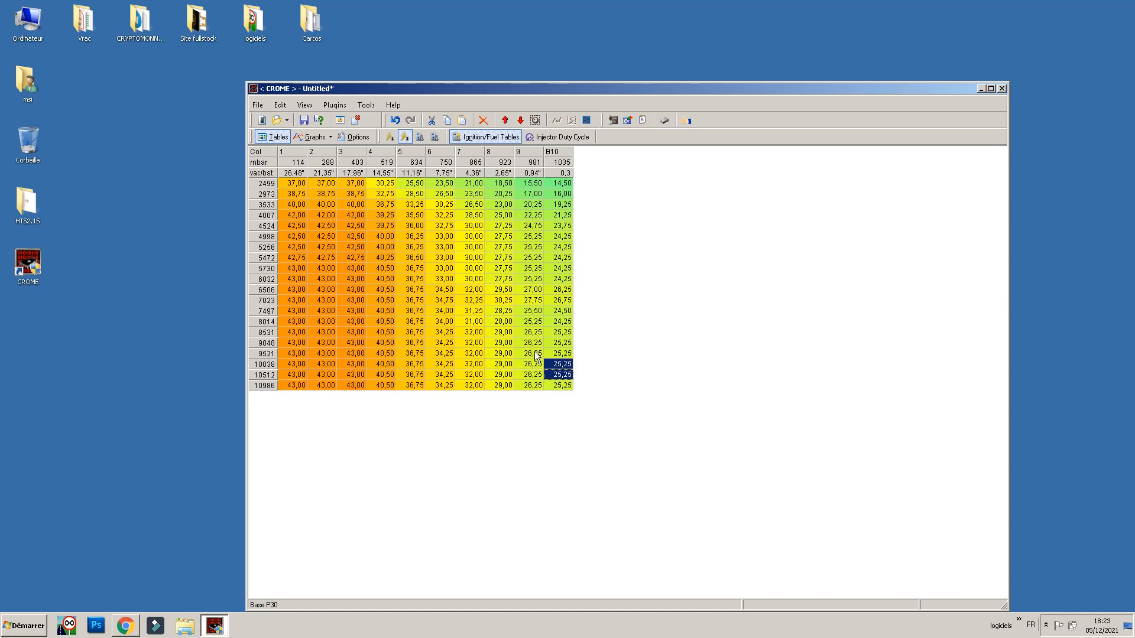
# Show the ROM options and add full throttle launch, full throttle shift, shift light and boost cut support with Add Extra Features.
pyautogui.click(354, 137)
pyautogui.click(335, 105)
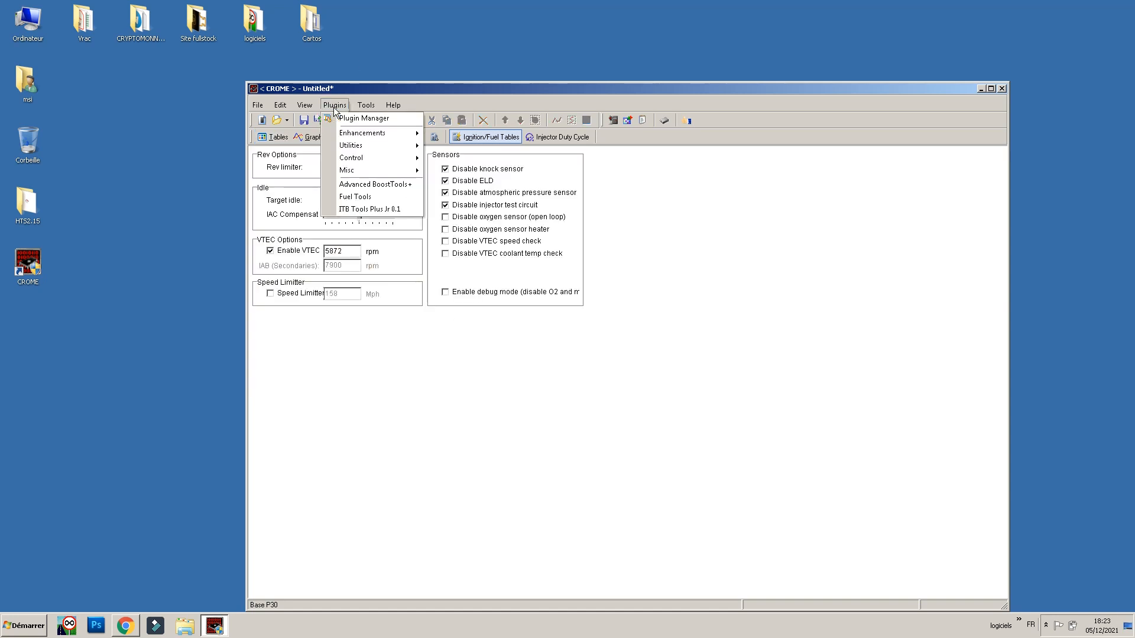
pyautogui.moveTo(378, 137)
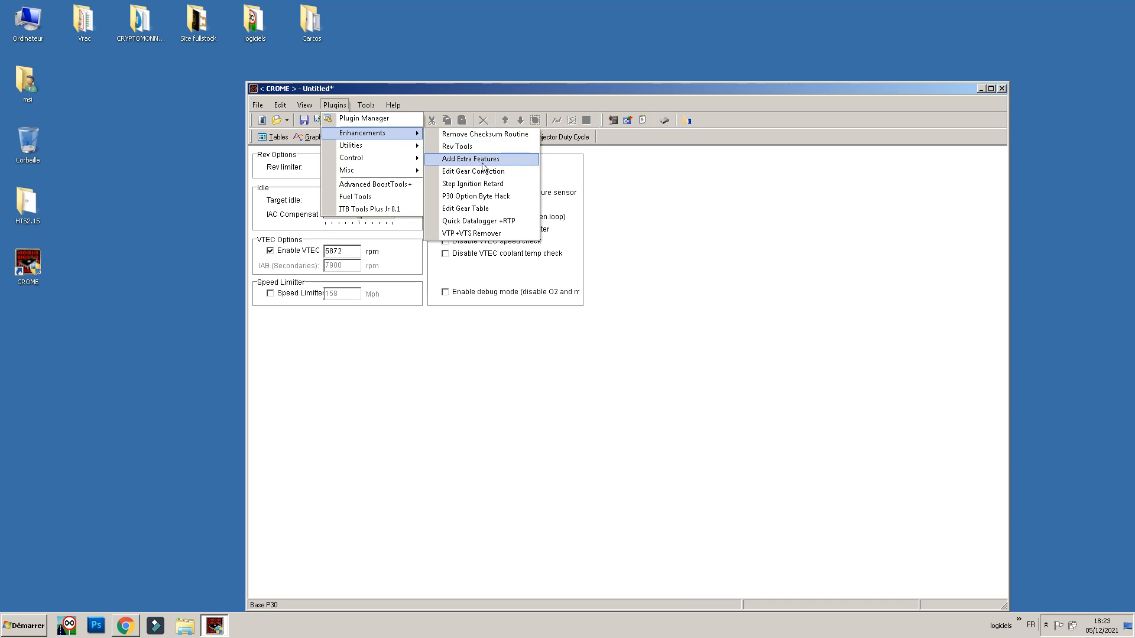
pyautogui.click(492, 159)
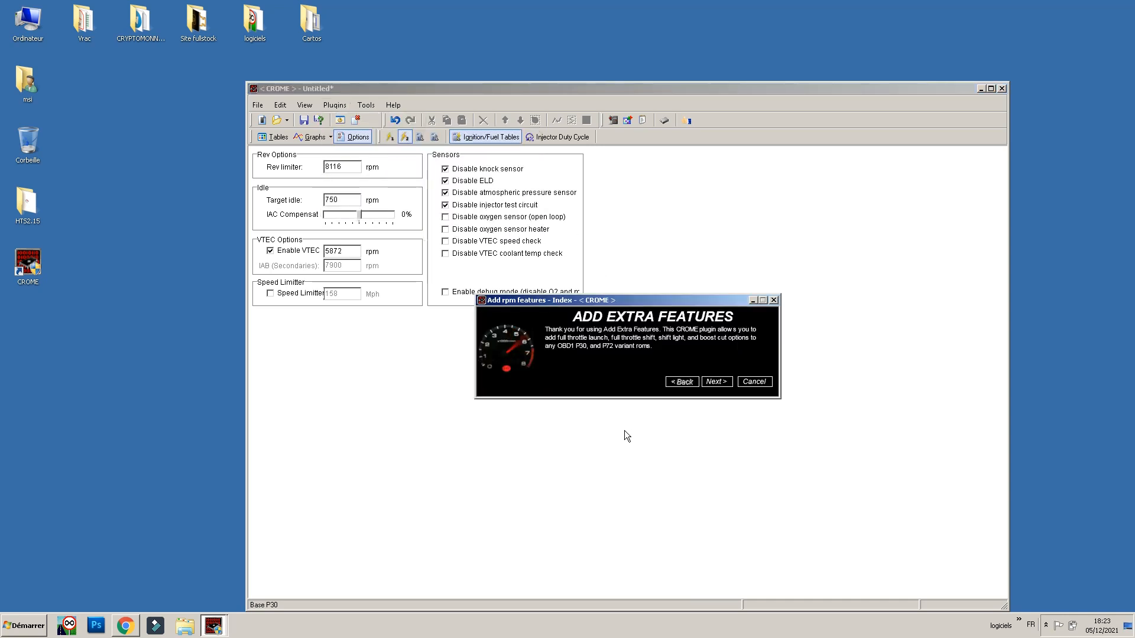
pyautogui.click(716, 383)
pyautogui.moveTo(658, 305); pyautogui.dragTo(783, 172)
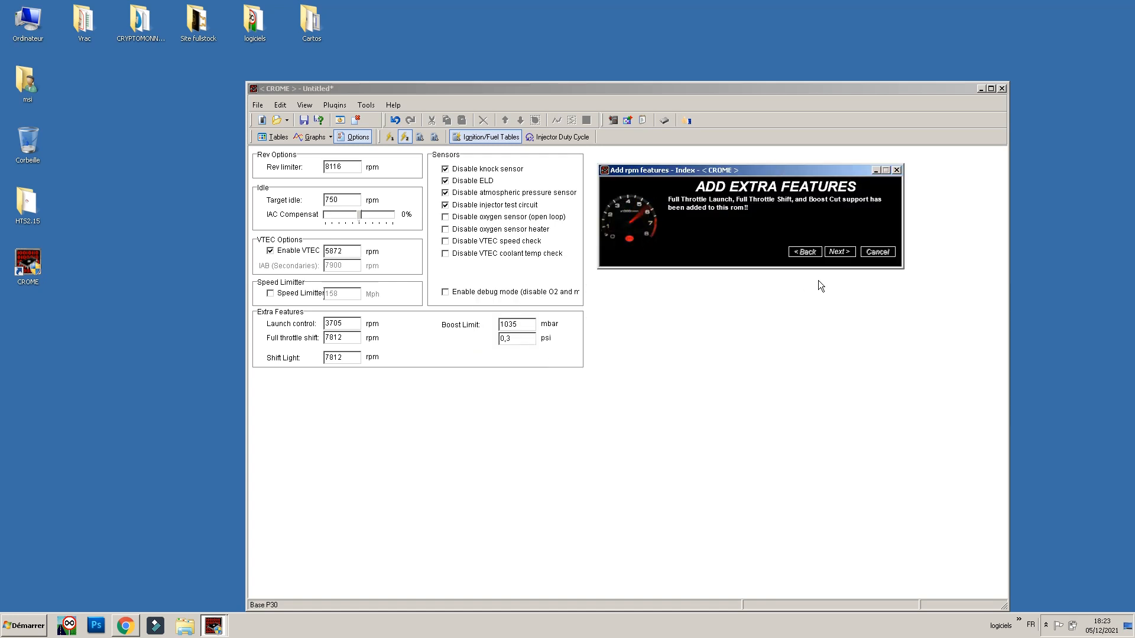
pyautogui.click(836, 252)
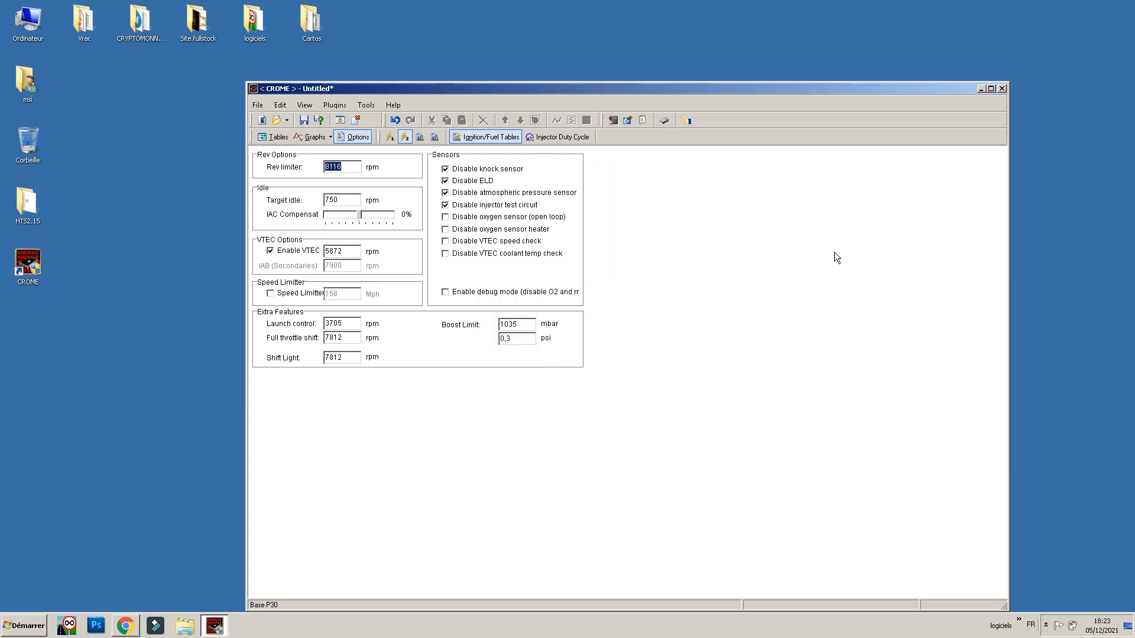
# Review the Launch control and Full throttle shift values and set the Shift Light to 7500 rpm.
pyautogui.moveTo(348, 324); pyautogui.dragTo(294, 359)
pyautogui.click(351, 327)
pyautogui.moveTo(350, 326); pyautogui.dragTo(324, 362)
pyautogui.moveTo(354, 335); pyautogui.dragTo(301, 352)
pyautogui.press('Tab')
pyautogui.write('75')
pyautogui.click(342, 339)
# Try to set the Boost Limit to 2000 mbar in the Extra Features options.
pyautogui.doubleClick(522, 325)
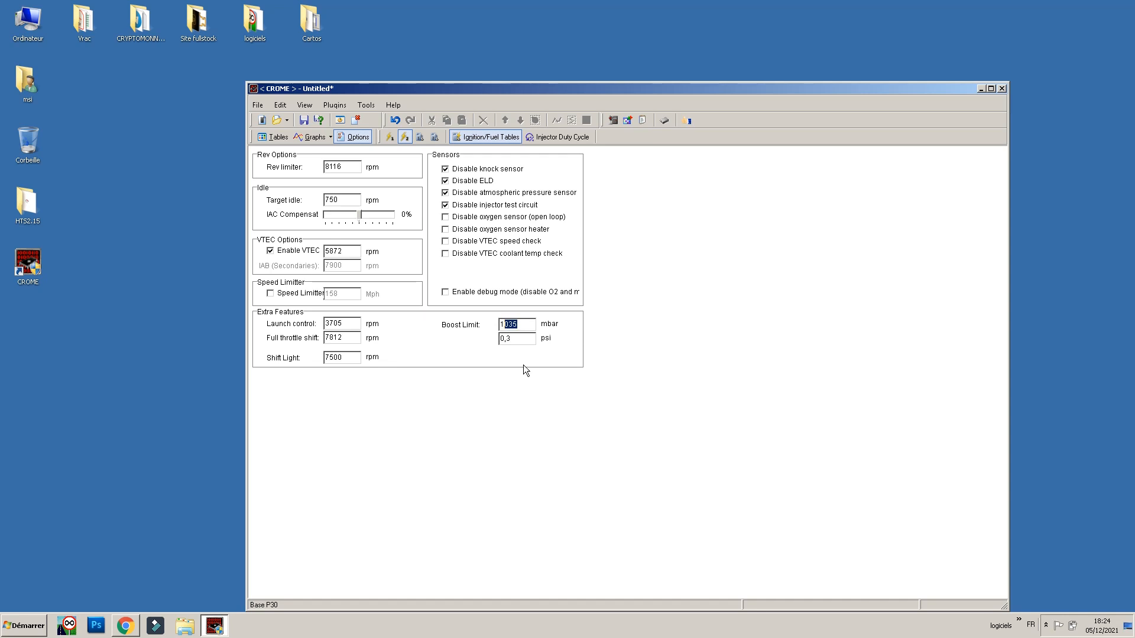
pyautogui.doubleClick(526, 325)
pyautogui.write('2000')
pyautogui.press('Tab')
pyautogui.hotkey('shift', 'Tab')
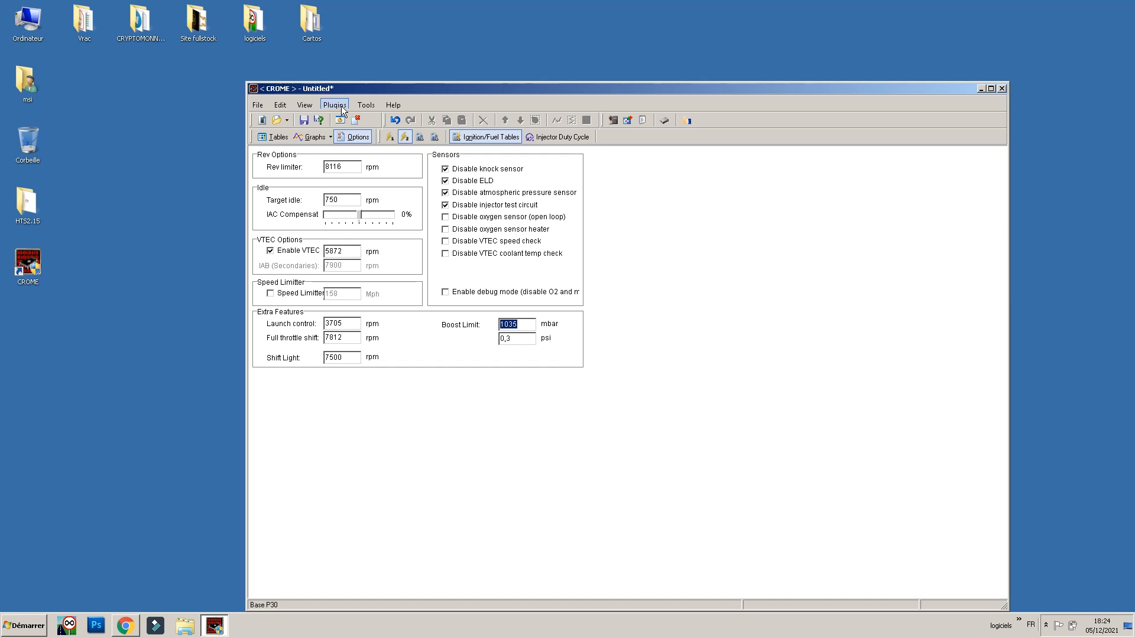
# Start the Advanced BoostTools+ plugin and go through its wizard to the choice of the number of boost columns.
pyautogui.click(305, 106)
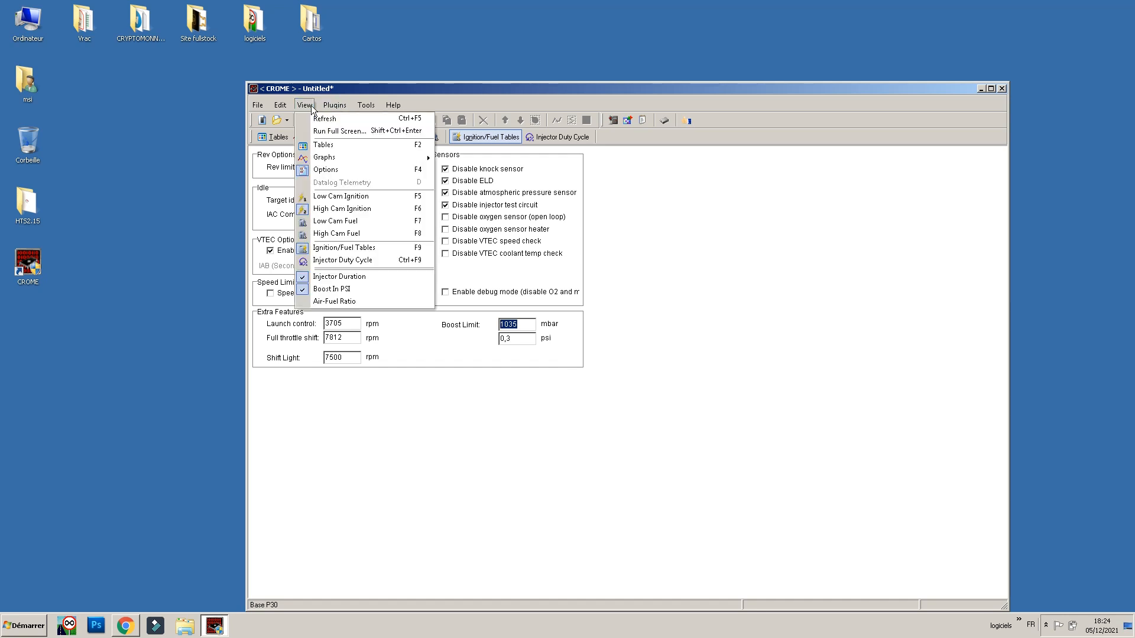
pyautogui.moveTo(335, 106)
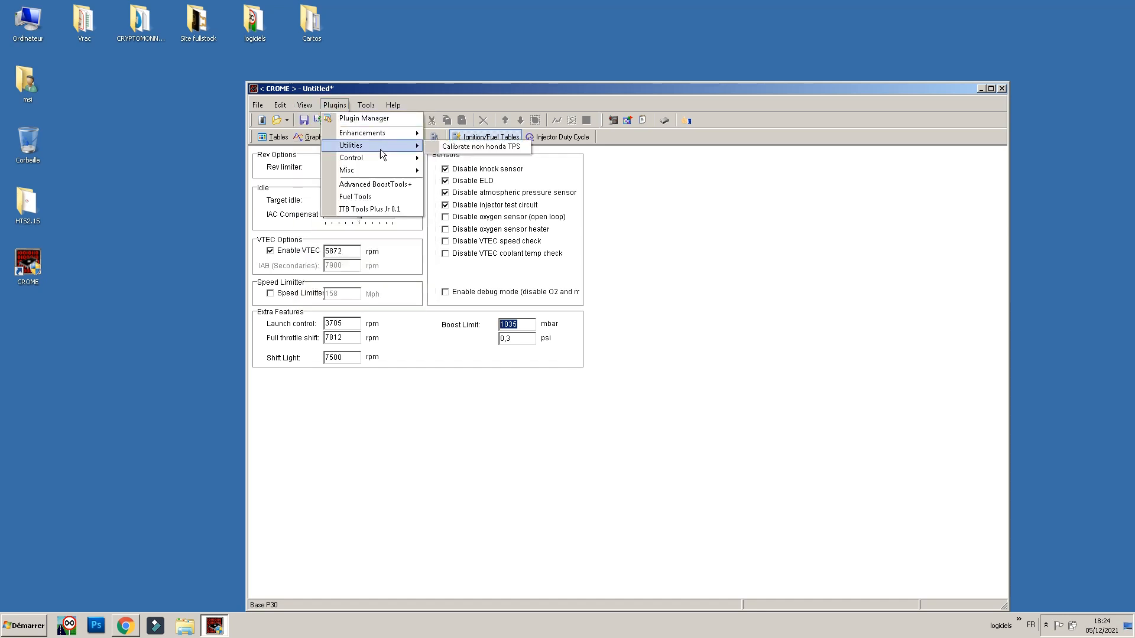
pyautogui.moveTo(376, 138)
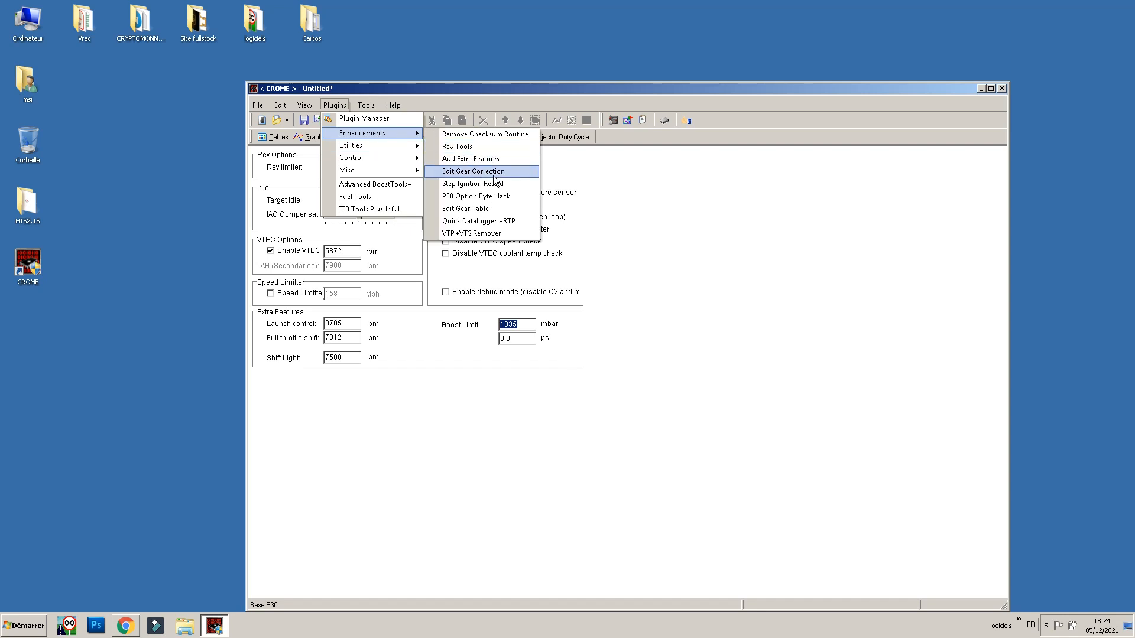
pyautogui.click(394, 185)
pyautogui.click(764, 444)
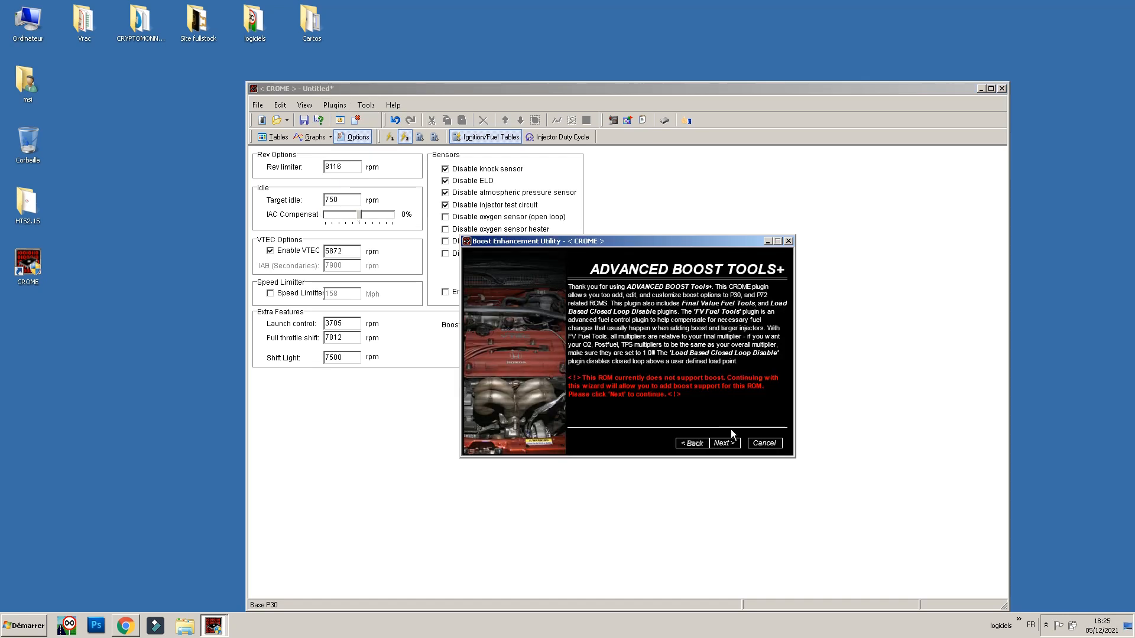
pyautogui.click(730, 443)
pyautogui.click(731, 444)
pyautogui.click(725, 443)
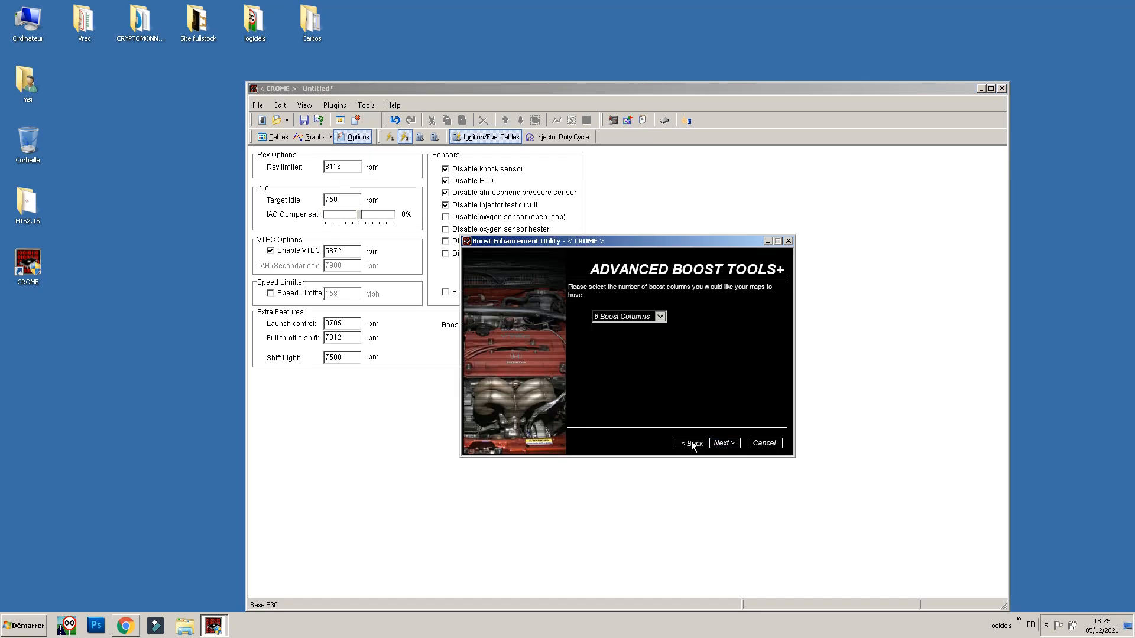
# Choose the 1.7 Bar Honda MAP sensor and 6 boost columns, and finish adding boost to the ROM.
pyautogui.click(627, 359)
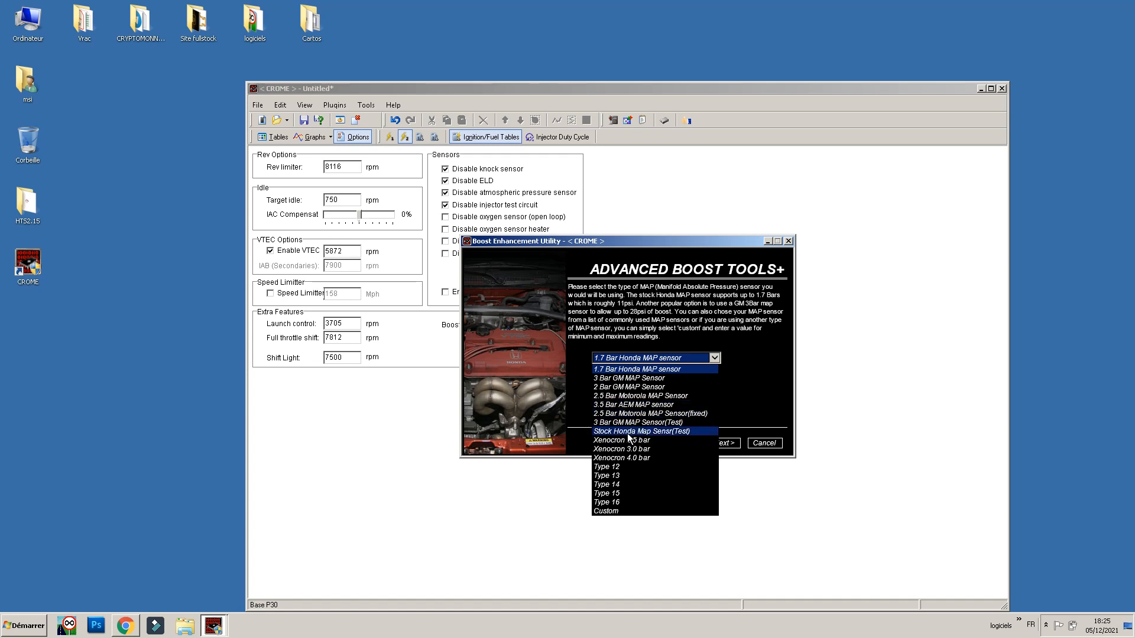
pyautogui.click(624, 372)
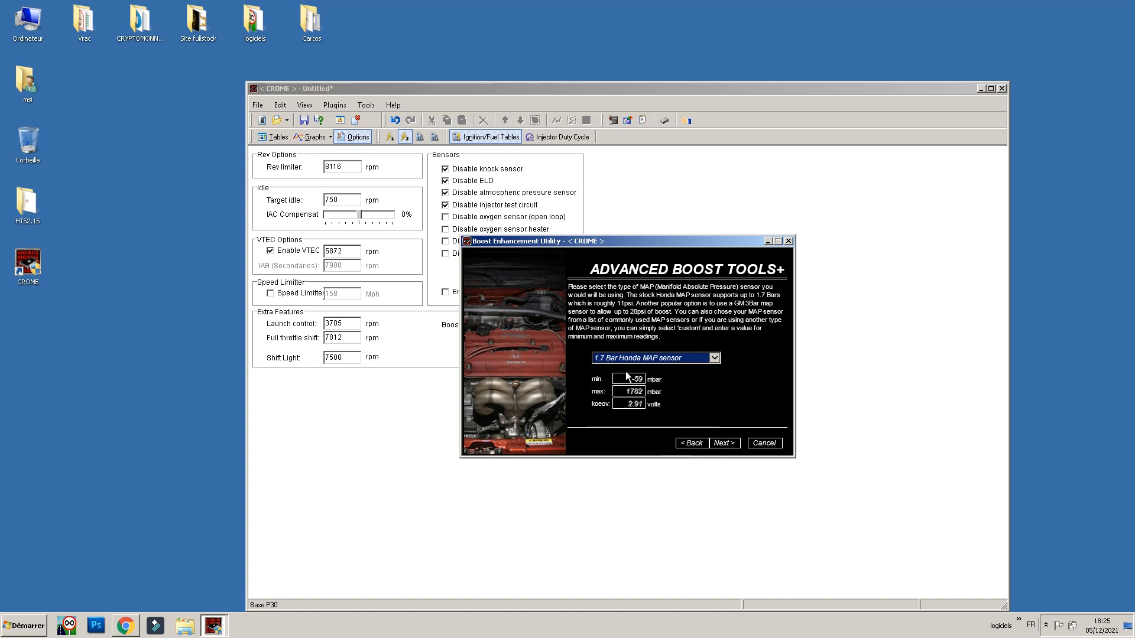
pyautogui.click(721, 448)
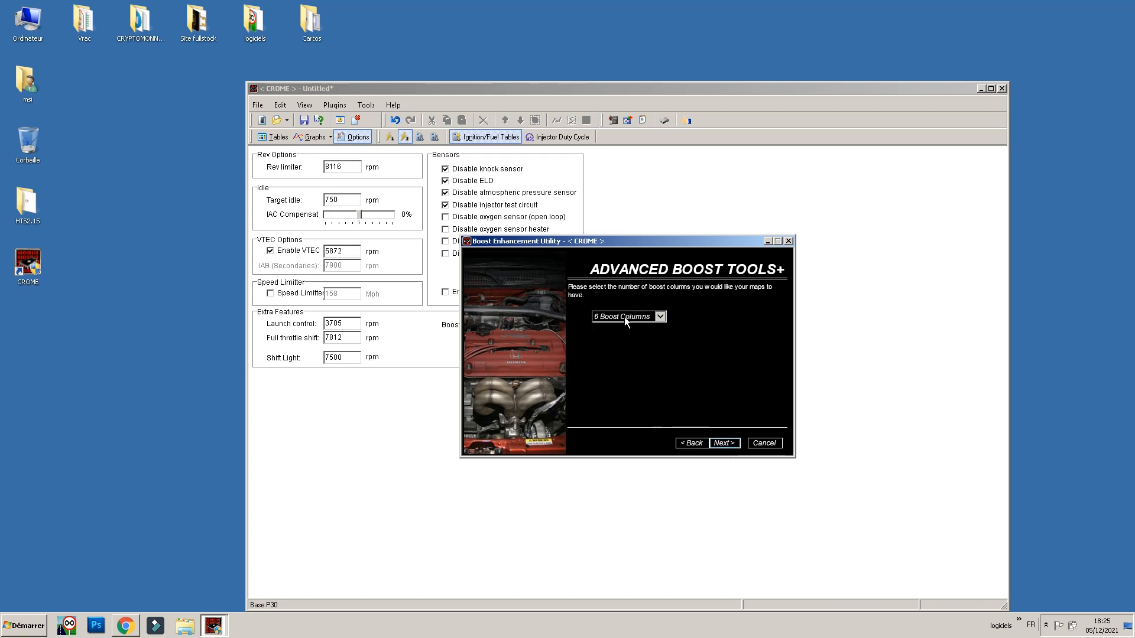
pyautogui.click(661, 317)
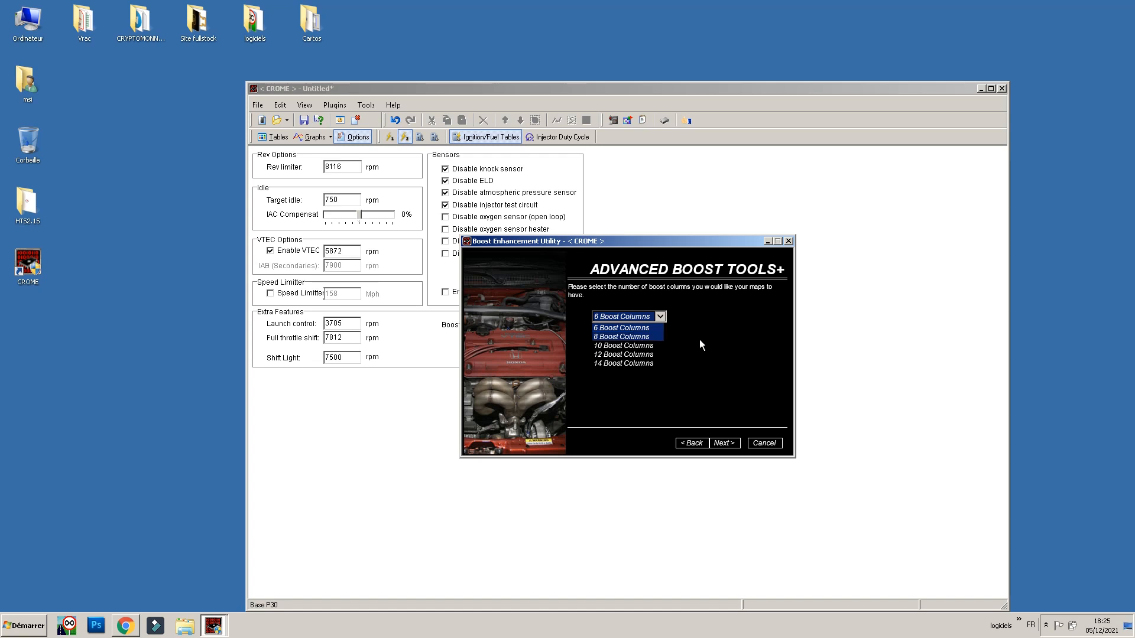
pyautogui.click(725, 444)
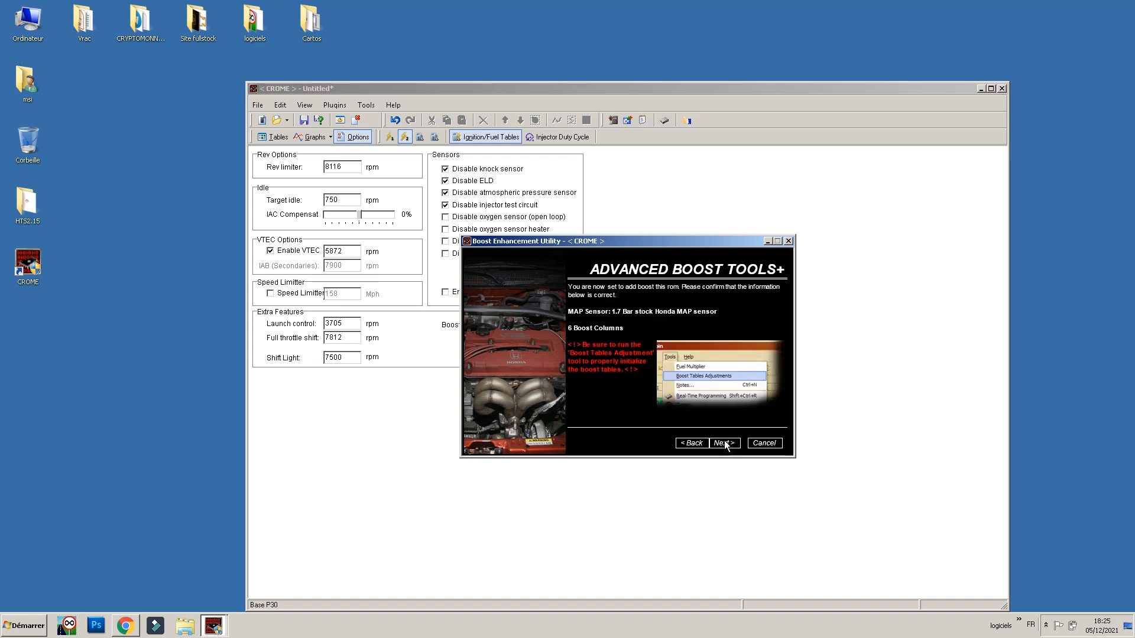
pyautogui.click(725, 444)
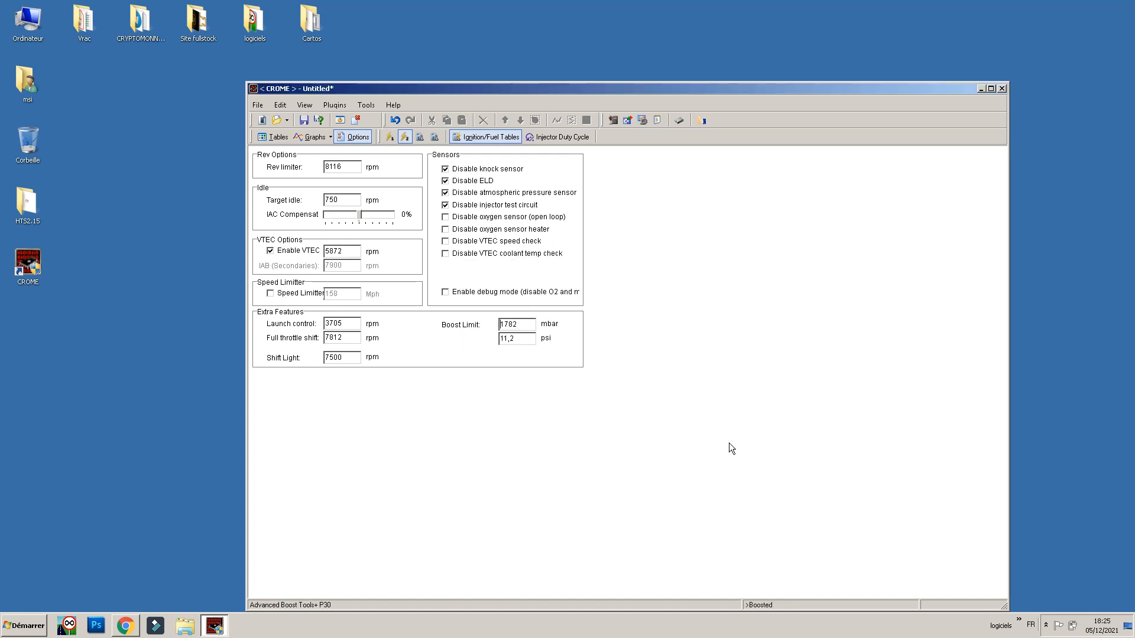
# Show the high-speed ignition table and examine its added boost columns B11 to B16 and column B10.
pyautogui.click(278, 137)
pyautogui.moveTo(736, 193); pyautogui.dragTo(735, 257)
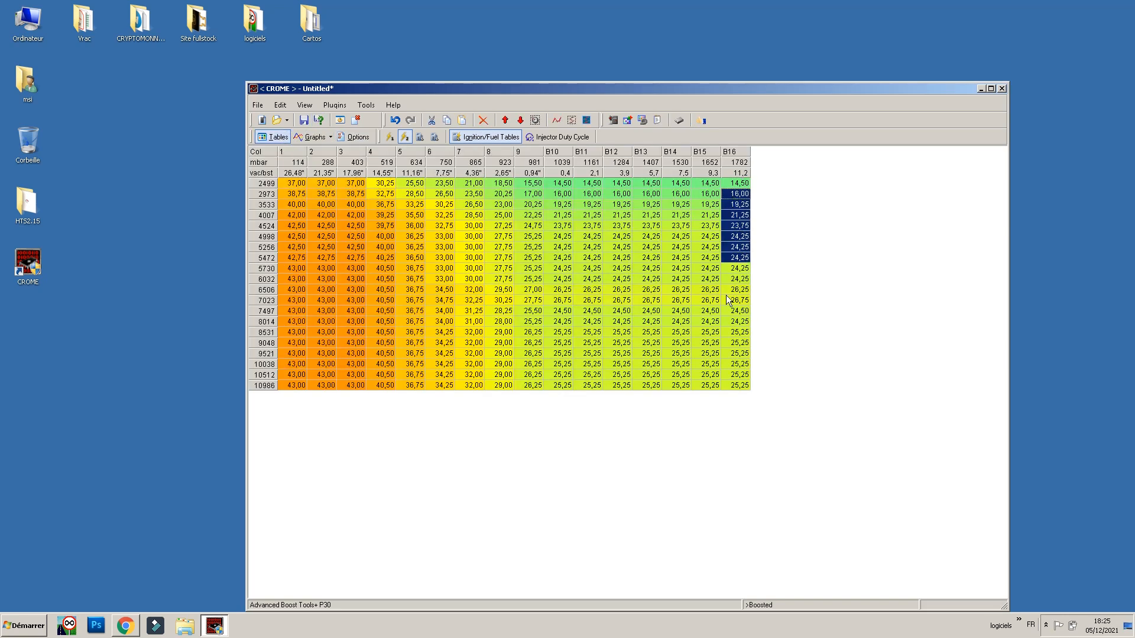
pyautogui.moveTo(589, 183); pyautogui.dragTo(758, 422)
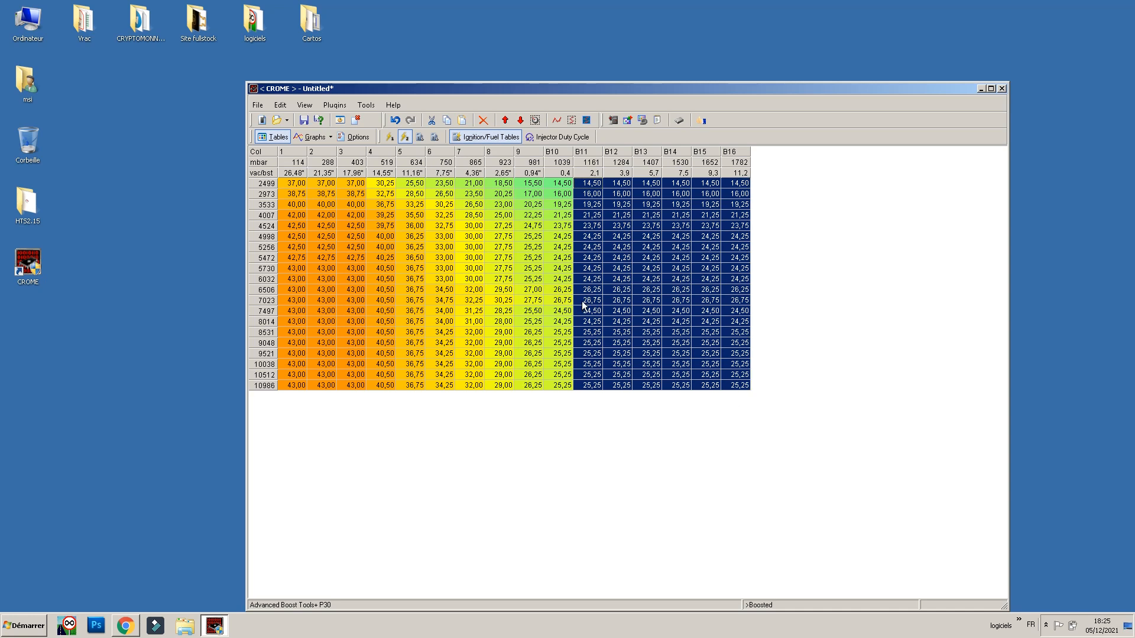
pyautogui.moveTo(560, 183); pyautogui.dragTo(572, 395)
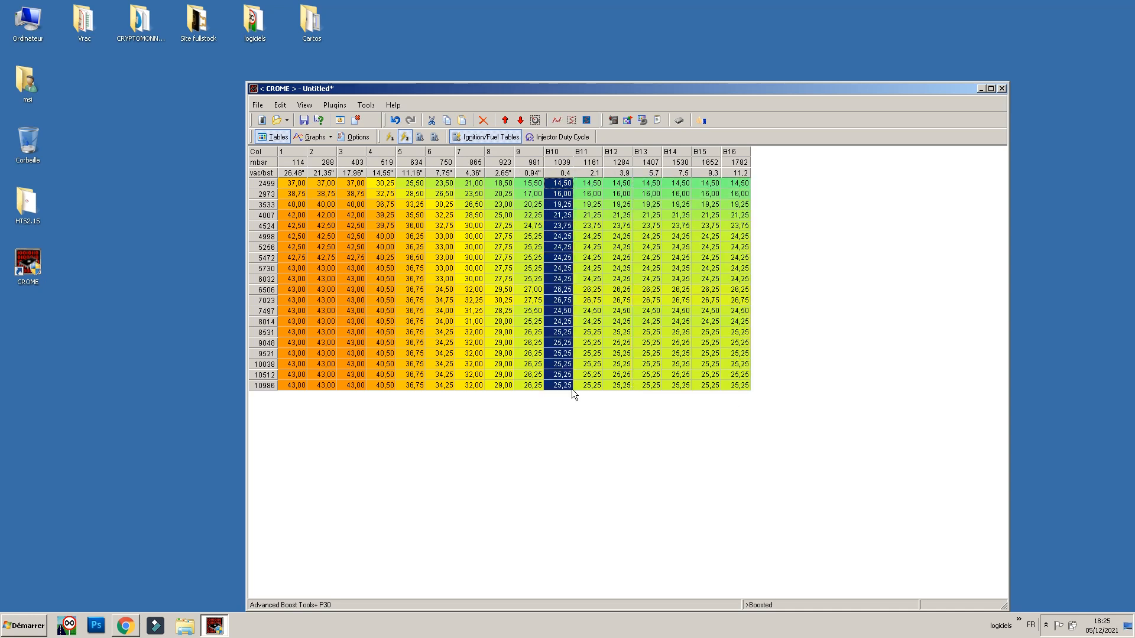
# Try Boost Limit values of 1039 and 703 mbar in the Extra Features options.
pyautogui.click(355, 138)
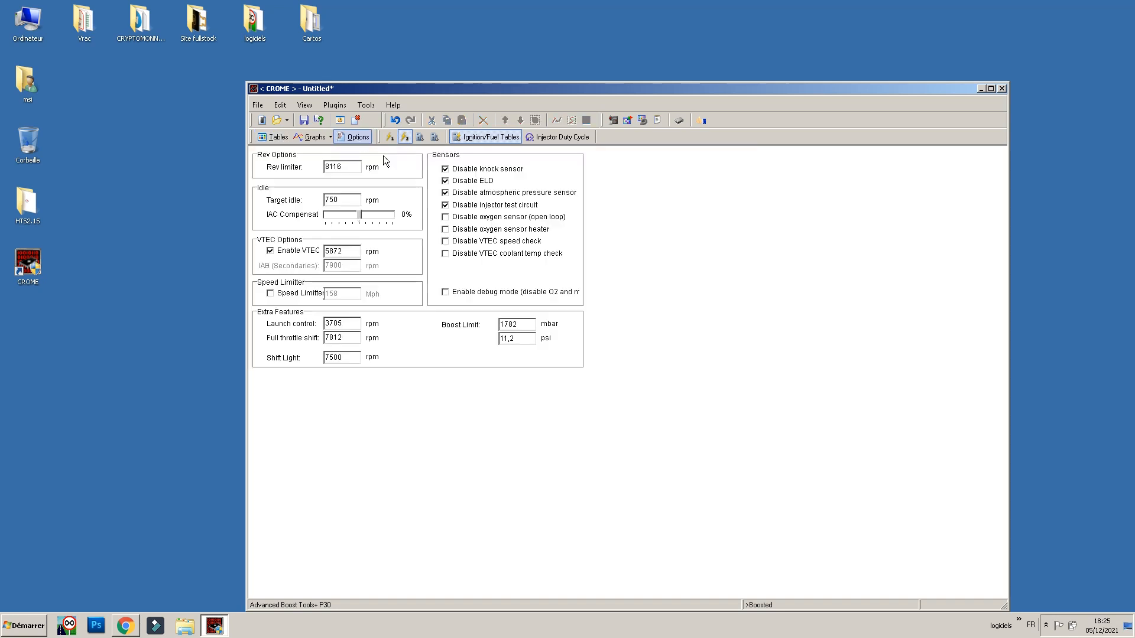
pyautogui.doubleClick(525, 324)
pyautogui.write('1039')
pyautogui.press('Tab')
pyautogui.moveTo(503, 325); pyautogui.dragTo(601, 335)
pyautogui.write('703')
pyautogui.press('Tab')
# Set the Boost Limit to 1782 mbar.
pyautogui.moveTo(519, 324); pyautogui.dragTo(484, 324)
pyautogui.write('1782')
pyautogui.press('Tab')
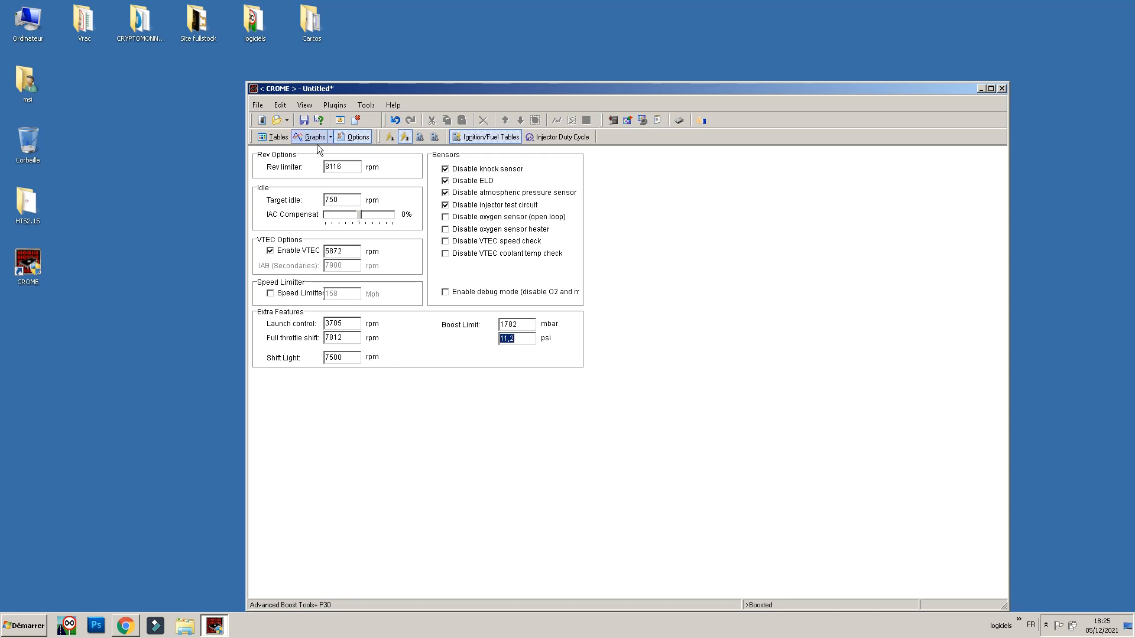
# Show the low-speed fuel table and compare boost columns B10 to B16, including the 3000 rpm row.
pyautogui.click(279, 140)
pyautogui.click(419, 138)
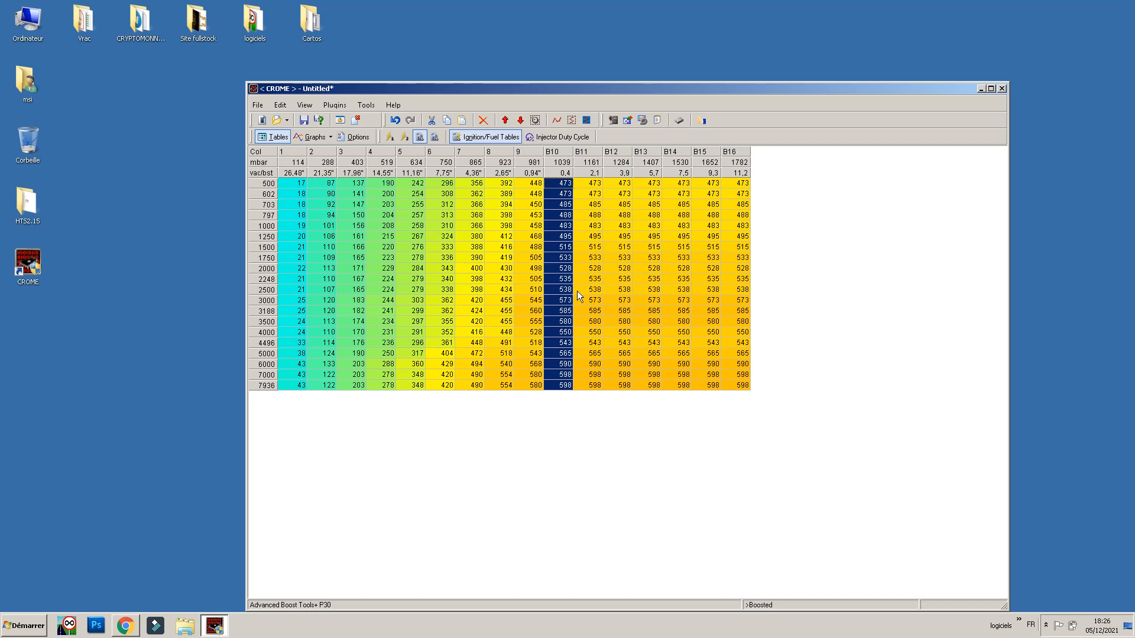
pyautogui.click(561, 310)
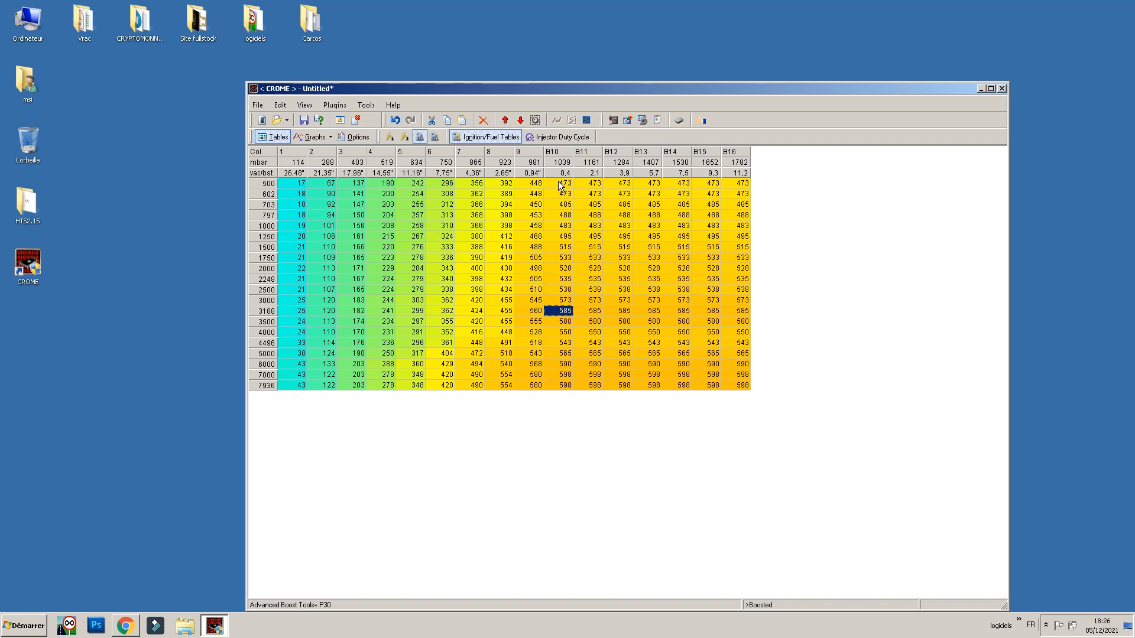
pyautogui.moveTo(559, 183); pyautogui.dragTo(569, 396)
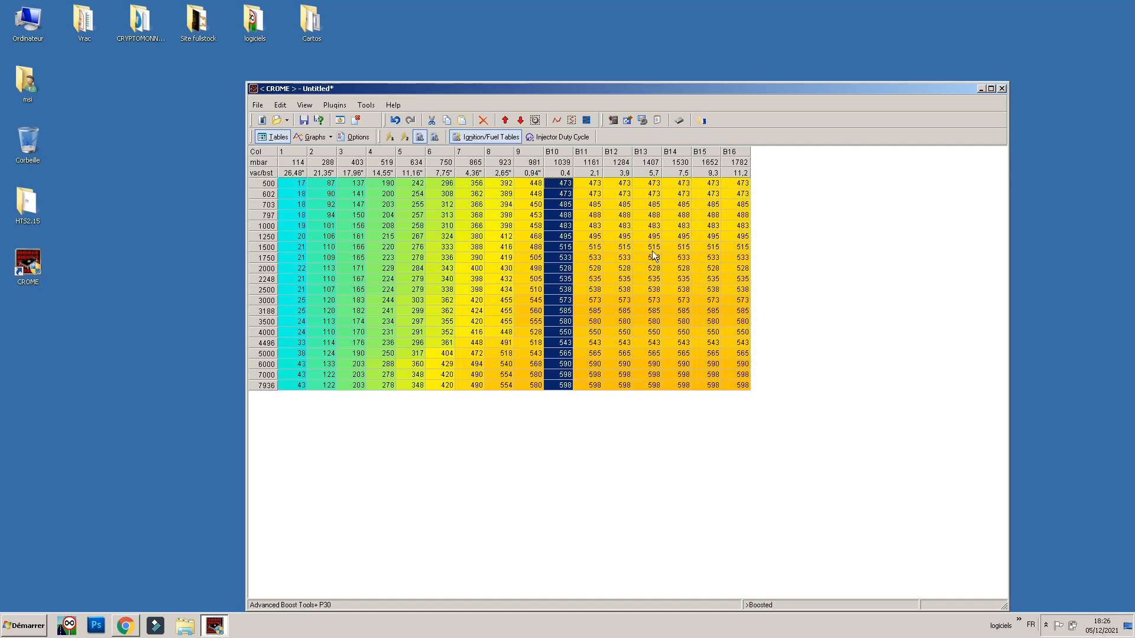
pyautogui.moveTo(728, 187); pyautogui.dragTo(732, 396)
pyautogui.moveTo(562, 397); pyautogui.dragTo(556, 377)
pyautogui.moveTo(559, 184); pyautogui.dragTo(572, 414)
pyautogui.moveTo(564, 301); pyautogui.dragTo(743, 304)
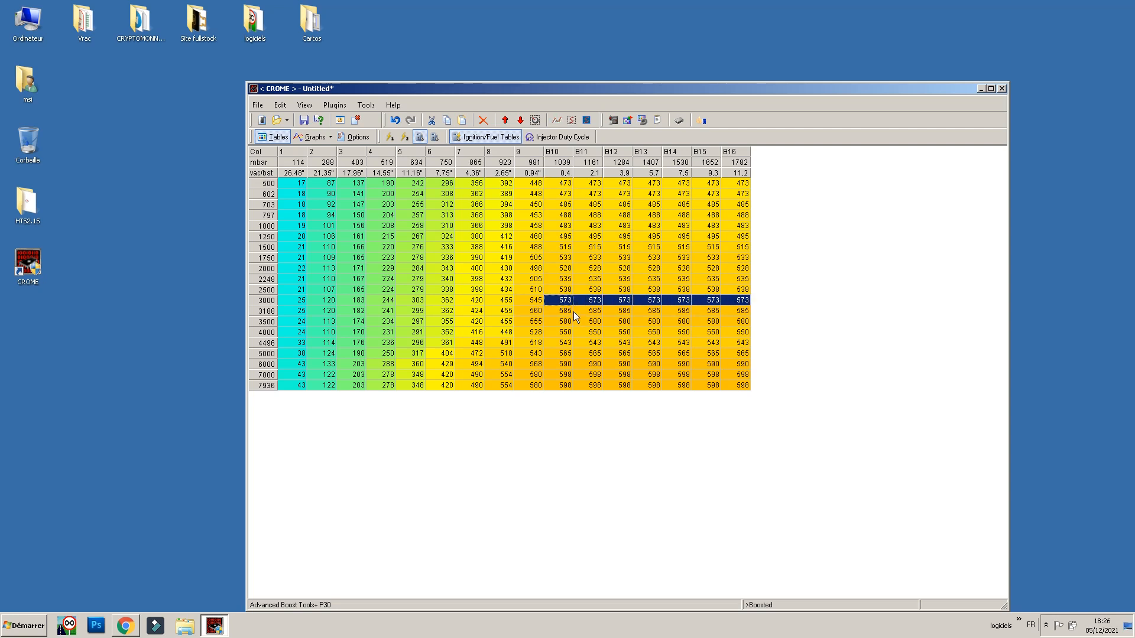
pyautogui.moveTo(563, 184); pyautogui.dragTo(557, 416)
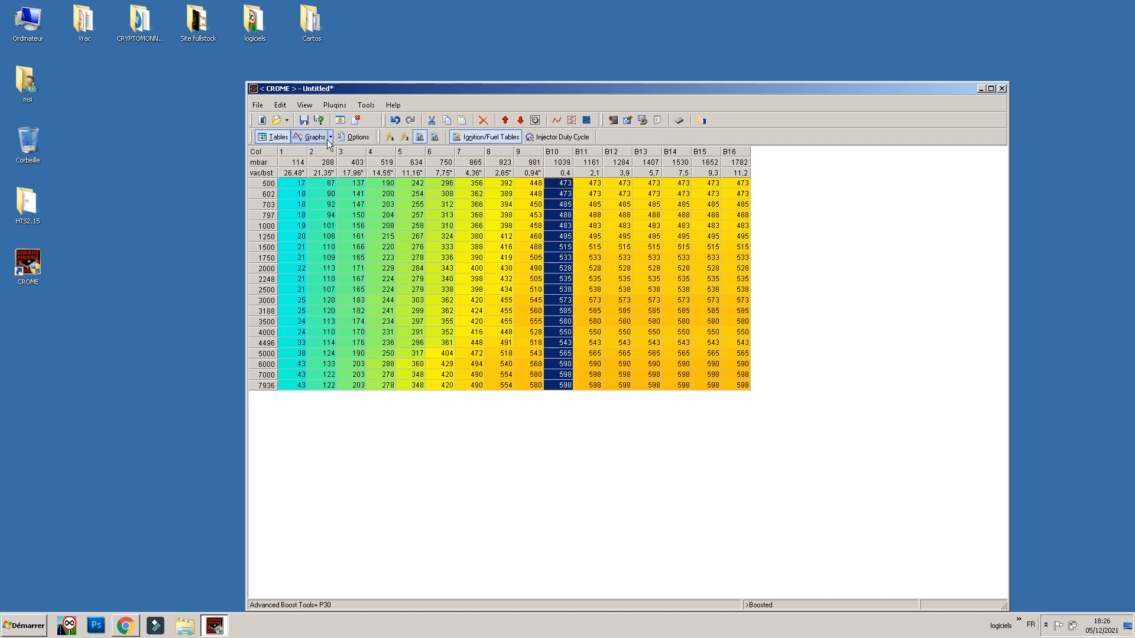
# Show the high-speed fuel table as injector duty cycle and examine the 1782 mbar column B16.
pyautogui.click(434, 137)
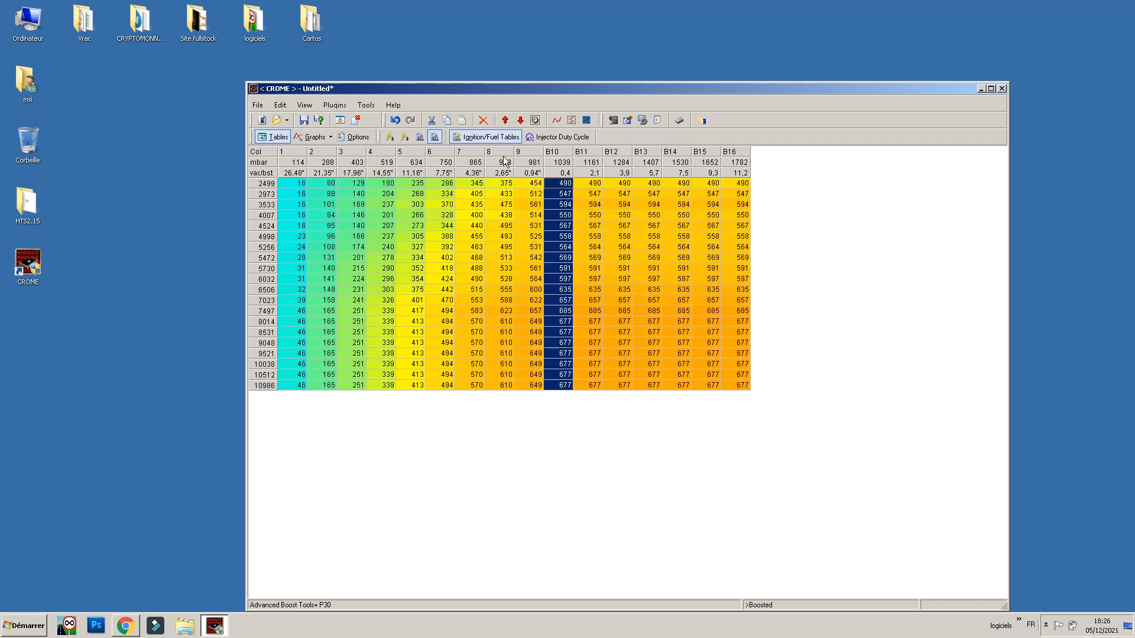
pyautogui.click(558, 137)
pyautogui.moveTo(743, 184); pyautogui.dragTo(738, 395)
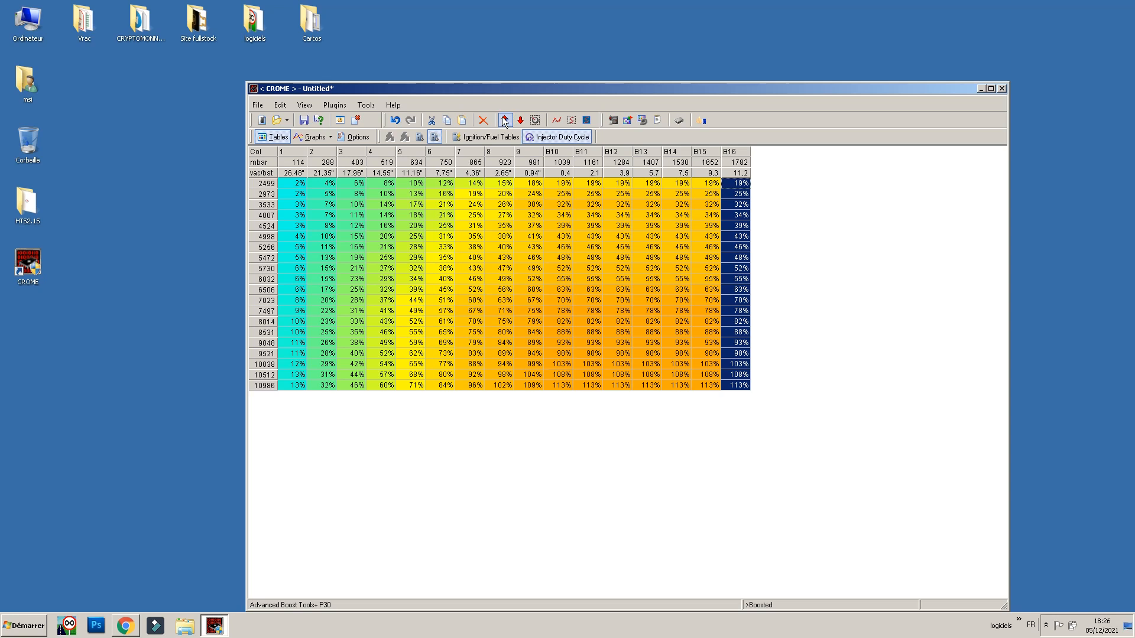
pyautogui.click(736, 236)
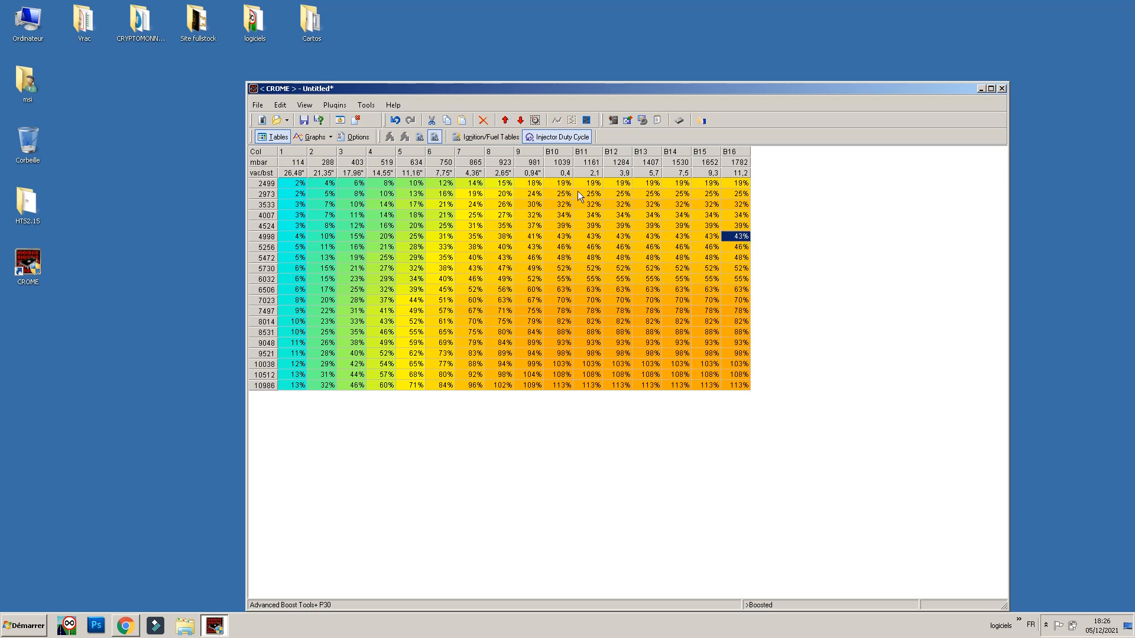
pyautogui.moveTo(736, 184); pyautogui.dragTo(732, 400)
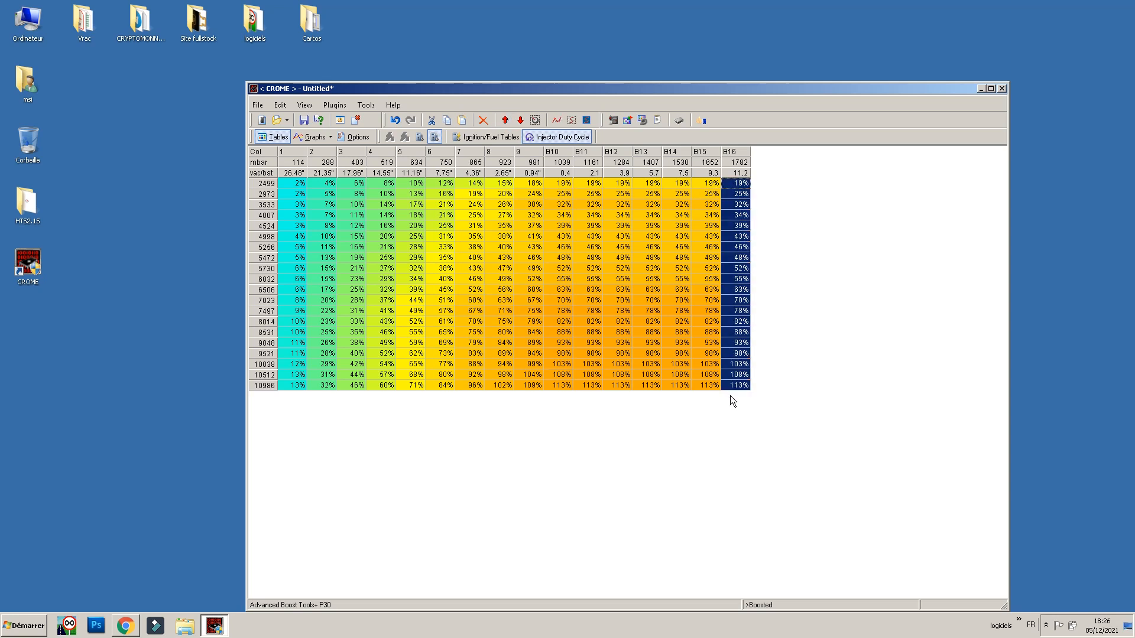
# Increase the high-speed fuel values in the 1039 mbar boost column B10 and compare it with column B11.
pyautogui.moveTo(558, 184); pyautogui.dragTo(762, 477)
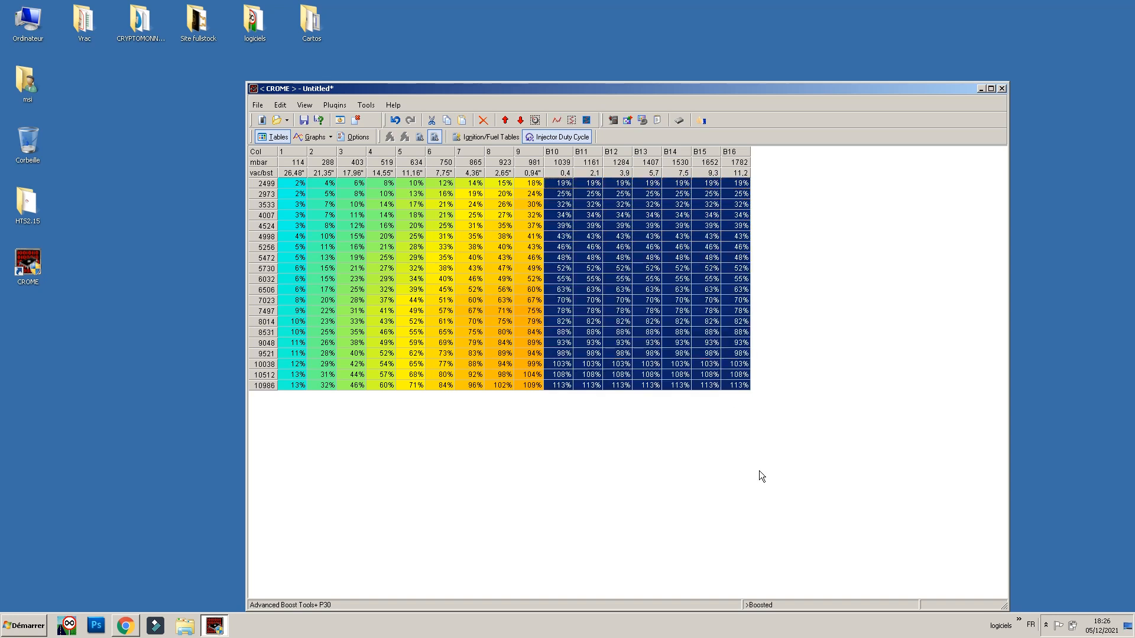
pyautogui.click(505, 120)
pyautogui.click(588, 385)
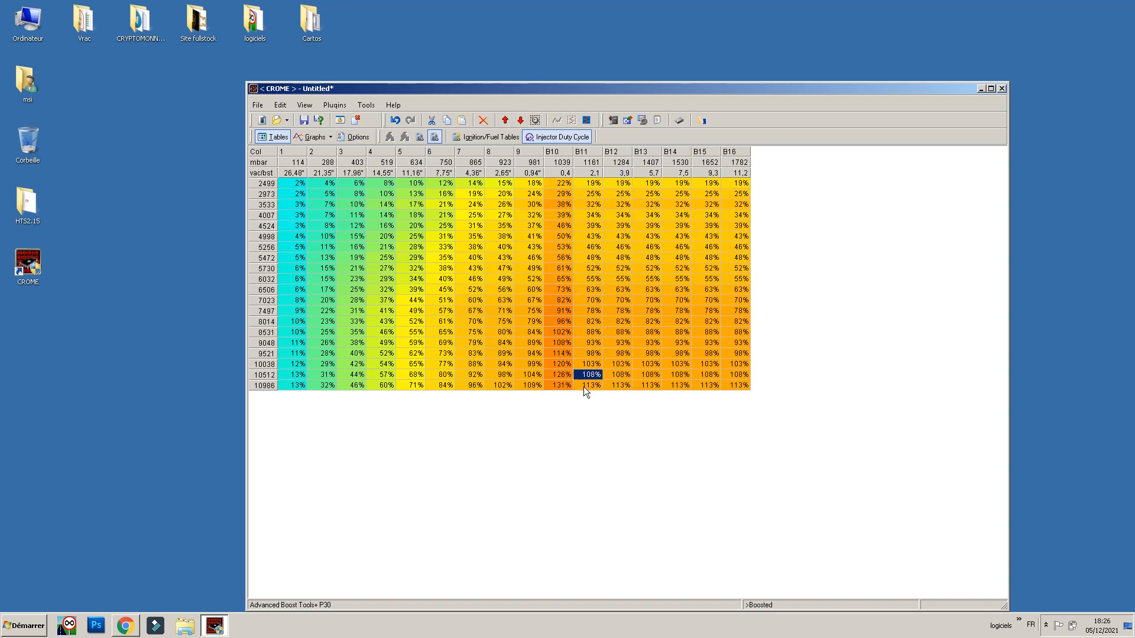
pyautogui.moveTo(586, 385); pyautogui.dragTo(595, 180)
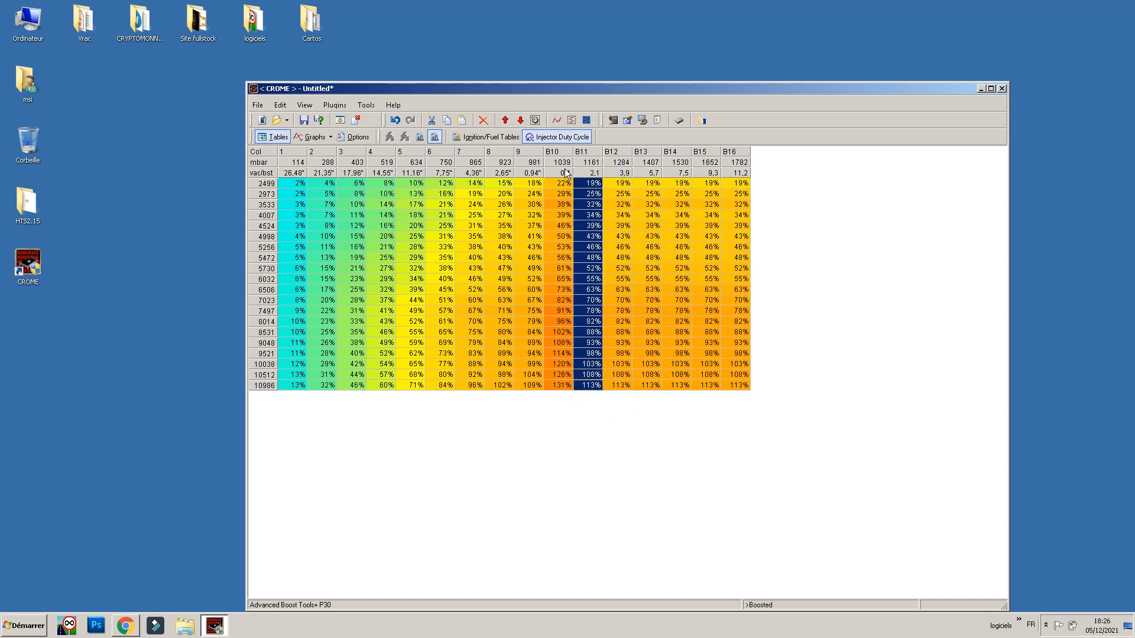
pyautogui.moveTo(560, 378); pyautogui.dragTo(564, 235)
pyautogui.moveTo(564, 182); pyautogui.dragTo(563, 388)
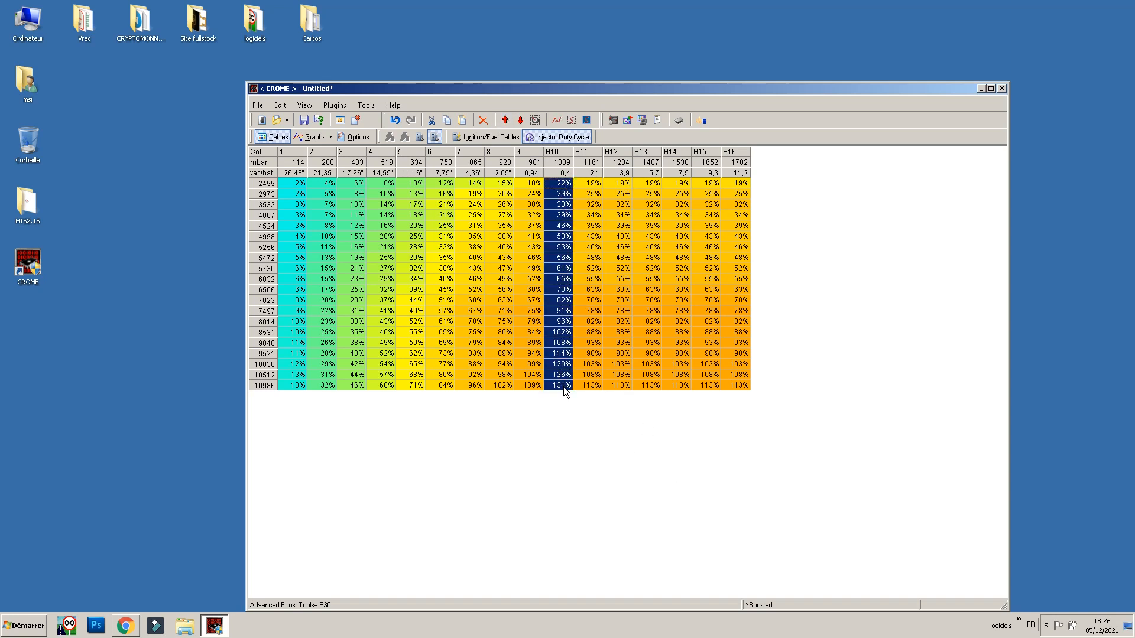
# Raise the whole 1782 mbar boost column B16 by 20 percent with Selection Adjustments.
pyautogui.moveTo(737, 385); pyautogui.dragTo(739, 180)
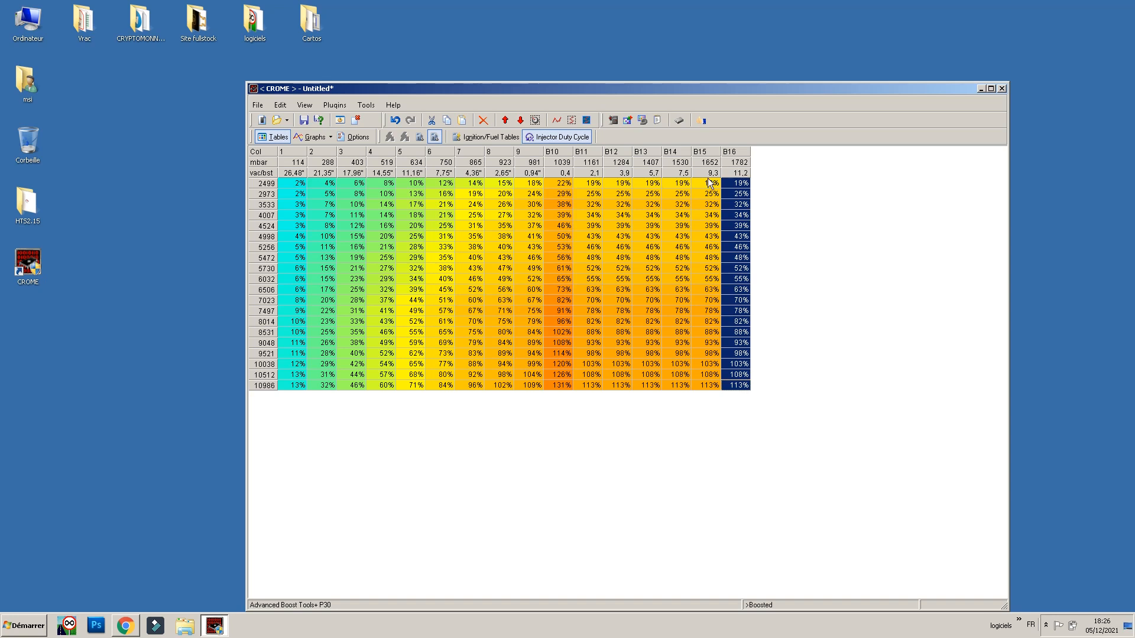
pyautogui.rightClick(743, 299)
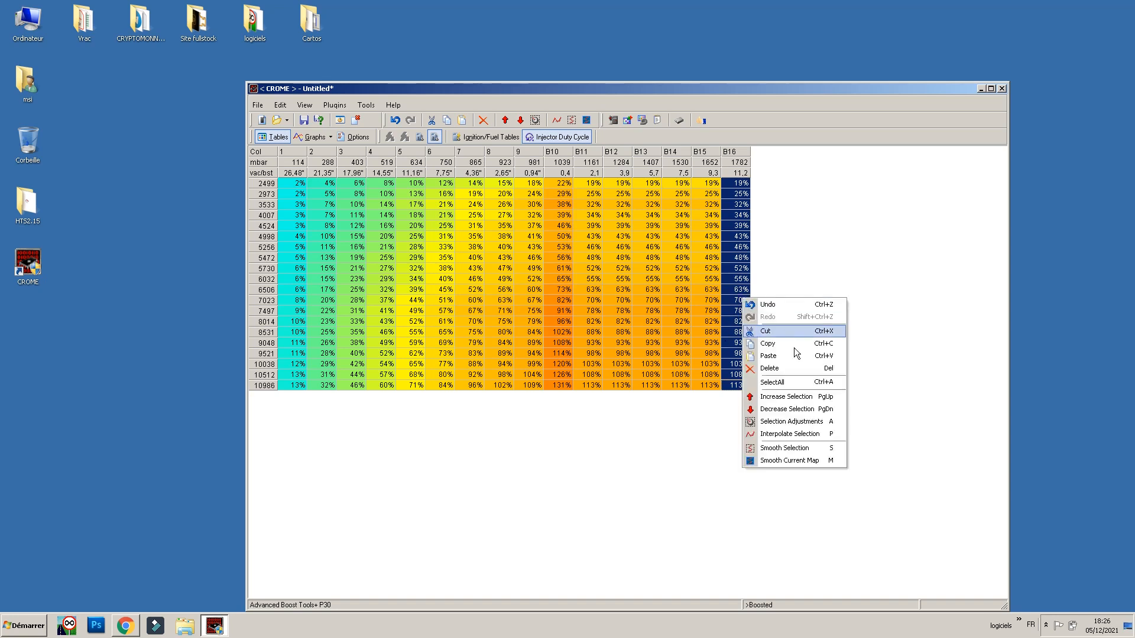
pyautogui.click(798, 422)
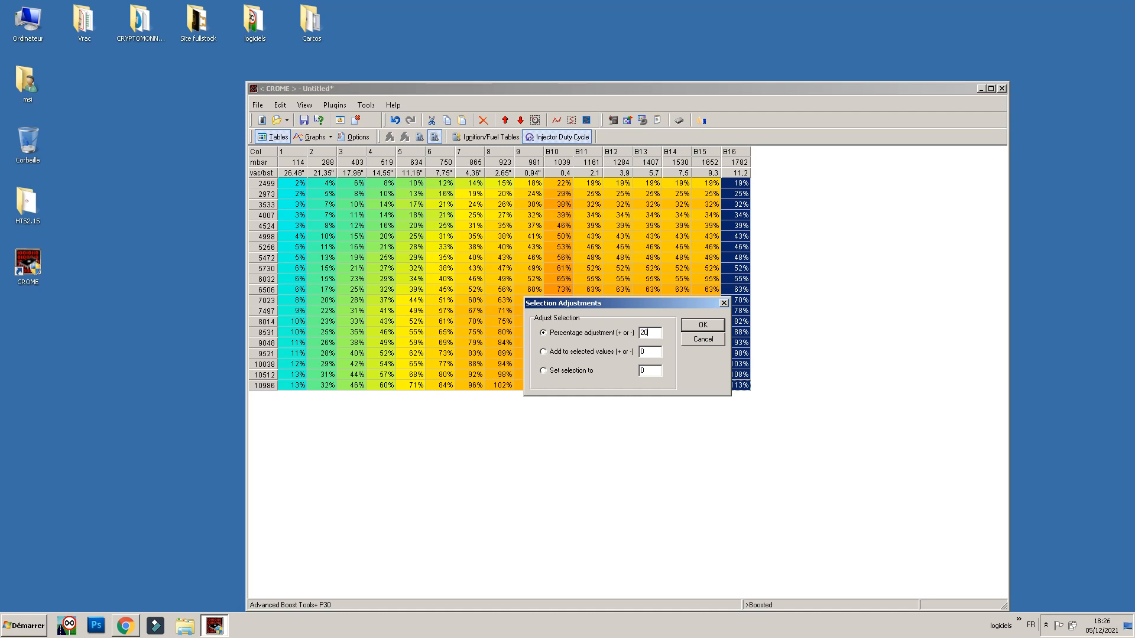
pyautogui.click(703, 327)
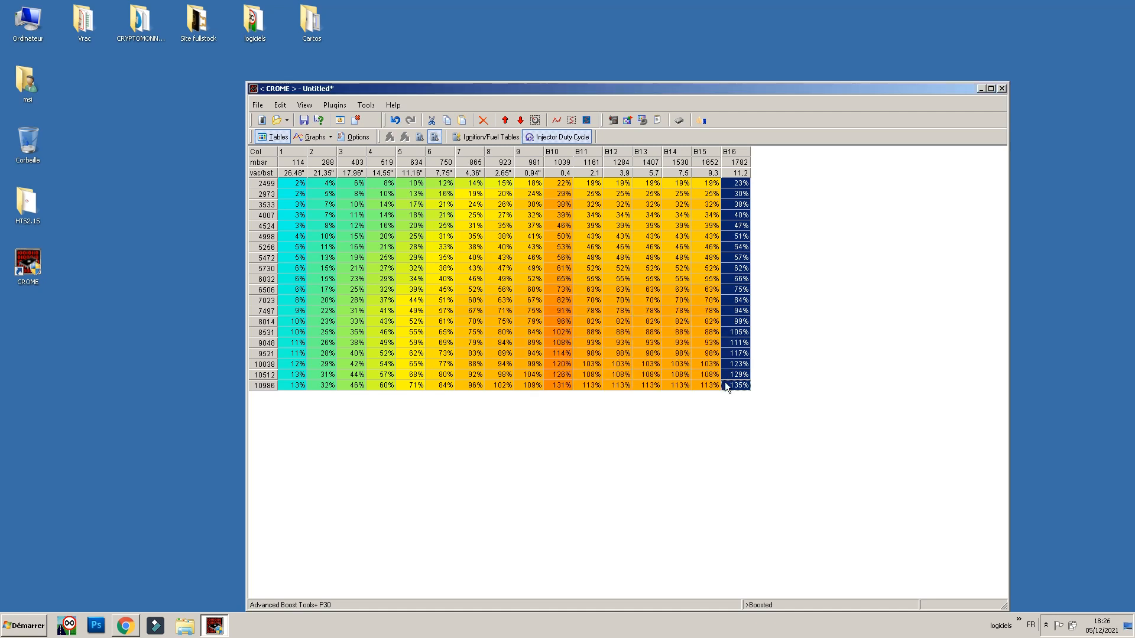
pyautogui.click(616, 386)
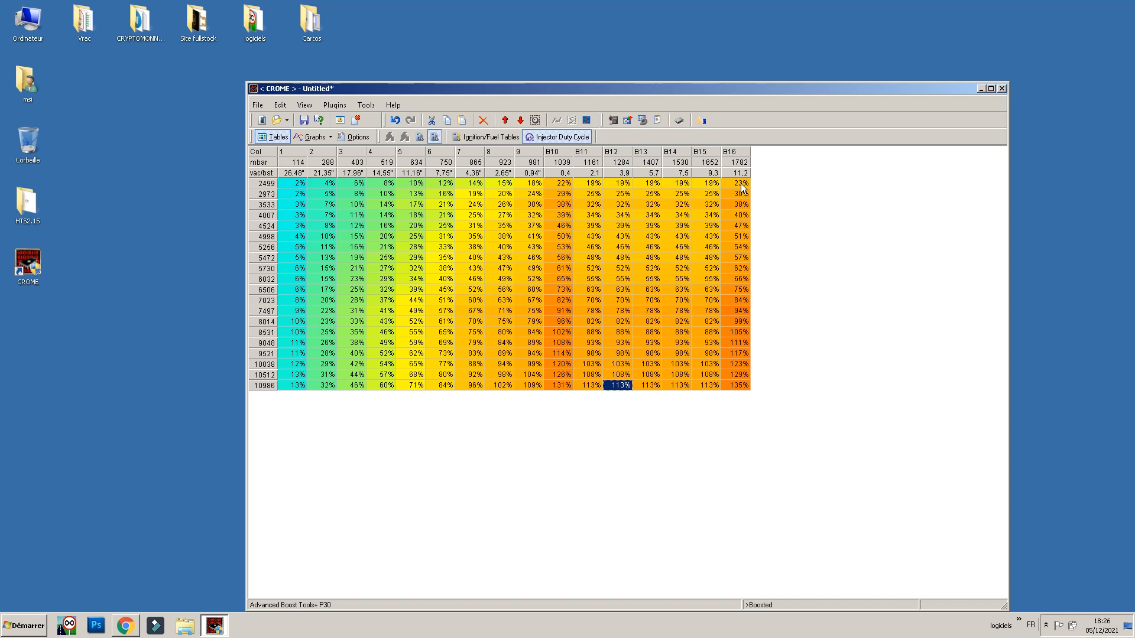
# Decrease the high-speed fuel values in the whole 1039 mbar boost column B10.
pyautogui.moveTo(554, 182); pyautogui.dragTo(551, 392)
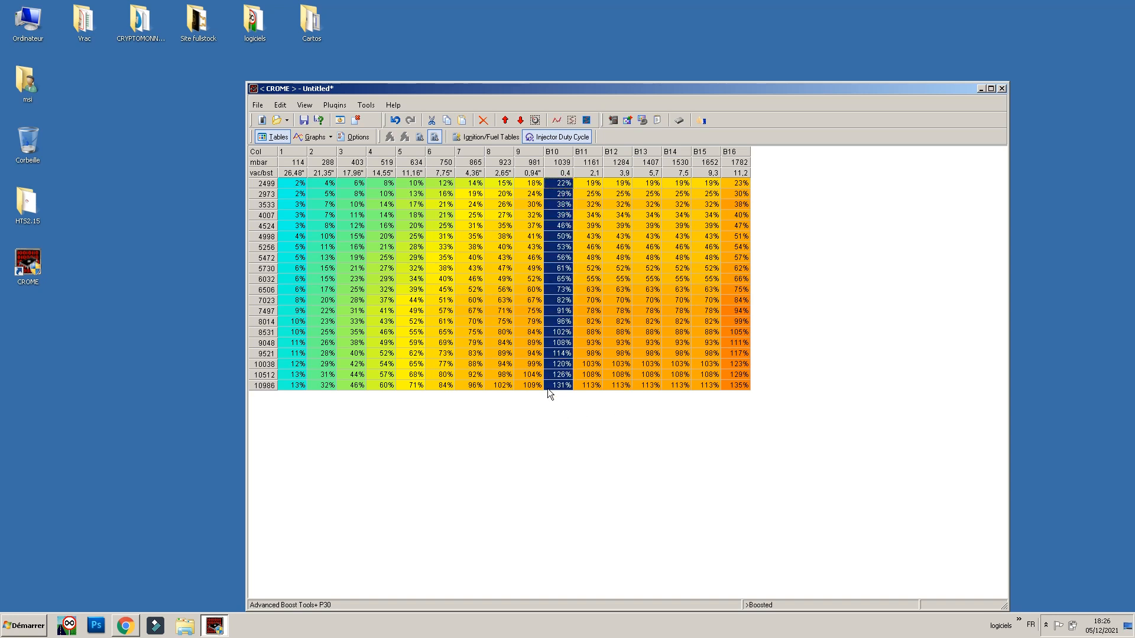
pyautogui.click(520, 121)
pyautogui.click(521, 121)
pyautogui.click(622, 280)
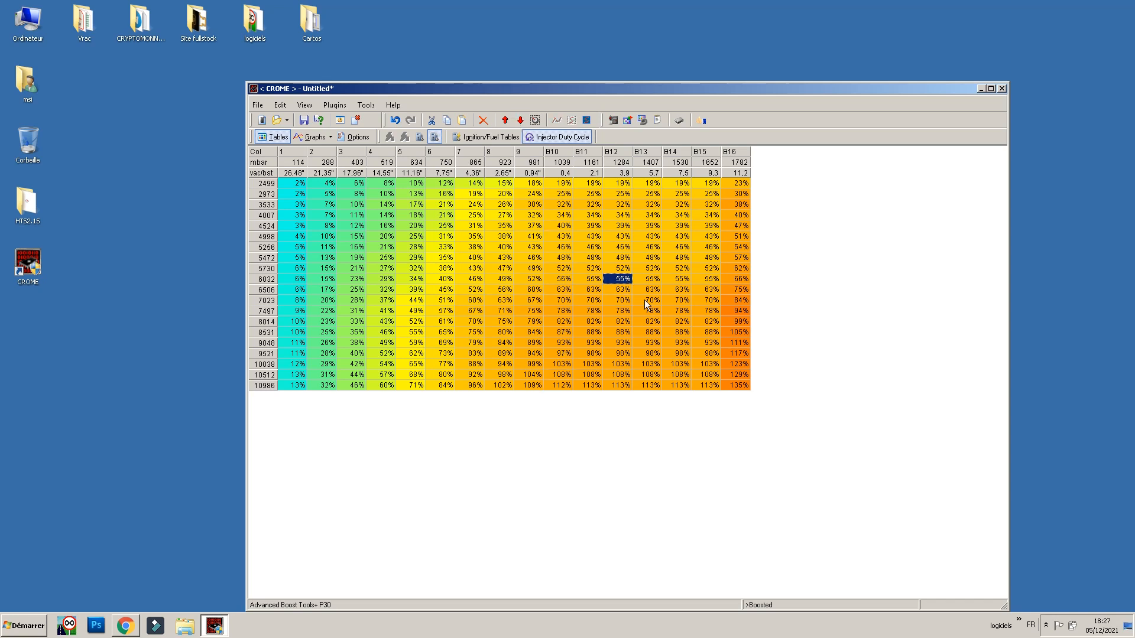
# Interpolate the high-speed fuel values across all rows of boost columns B10 to B16.
pyautogui.moveTo(741, 386); pyautogui.dragTo(740, 185)
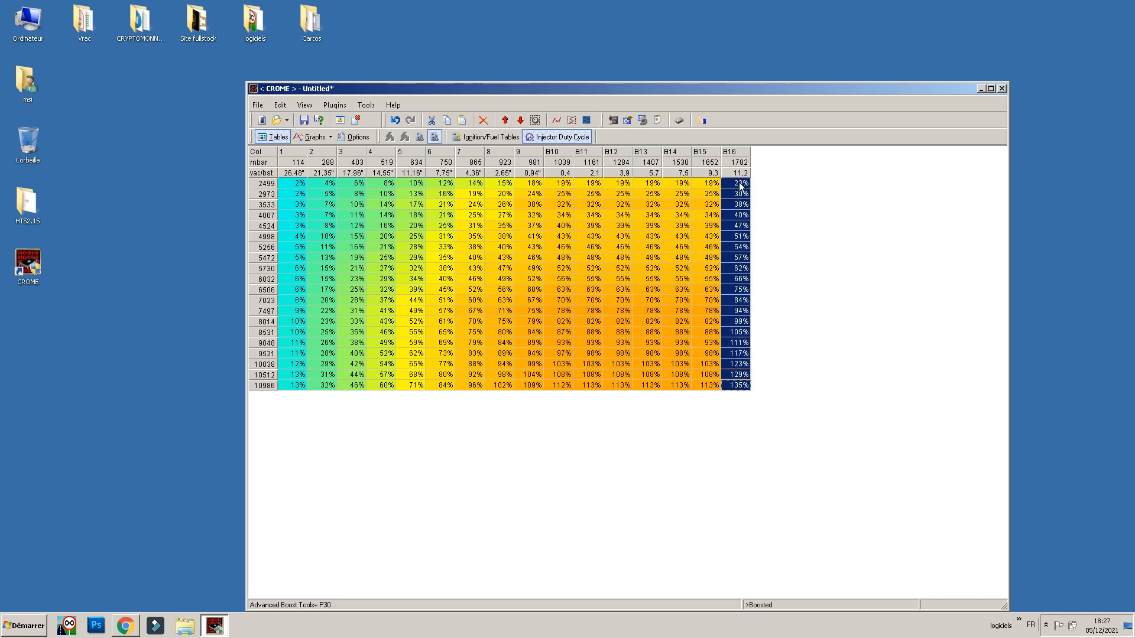
pyautogui.moveTo(737, 386); pyautogui.dragTo(564, 185)
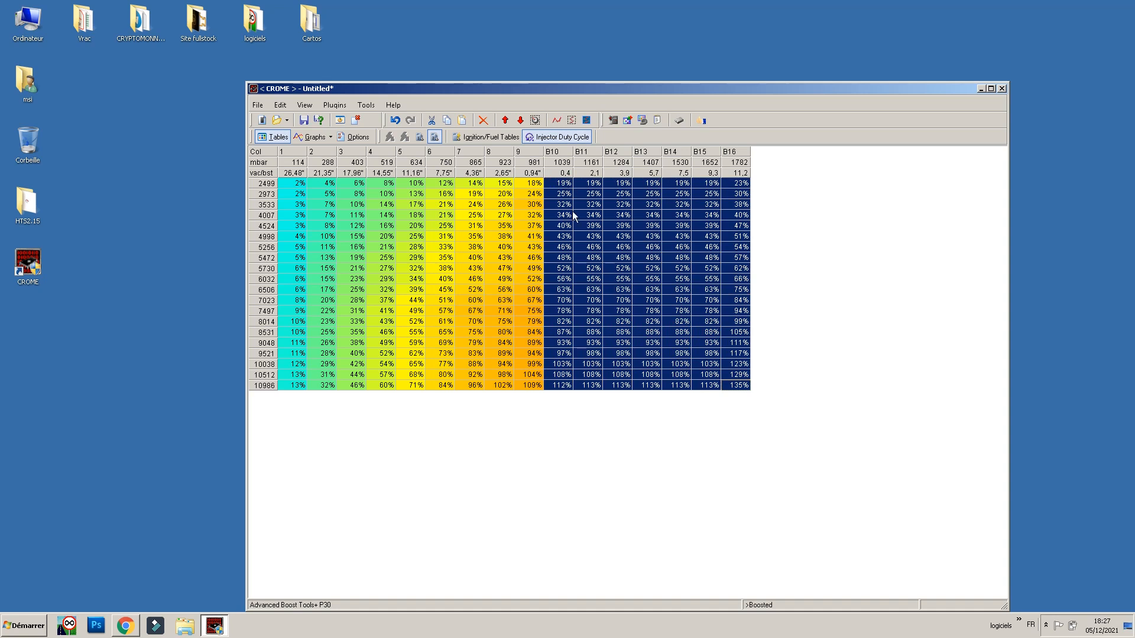
pyautogui.rightClick(671, 280)
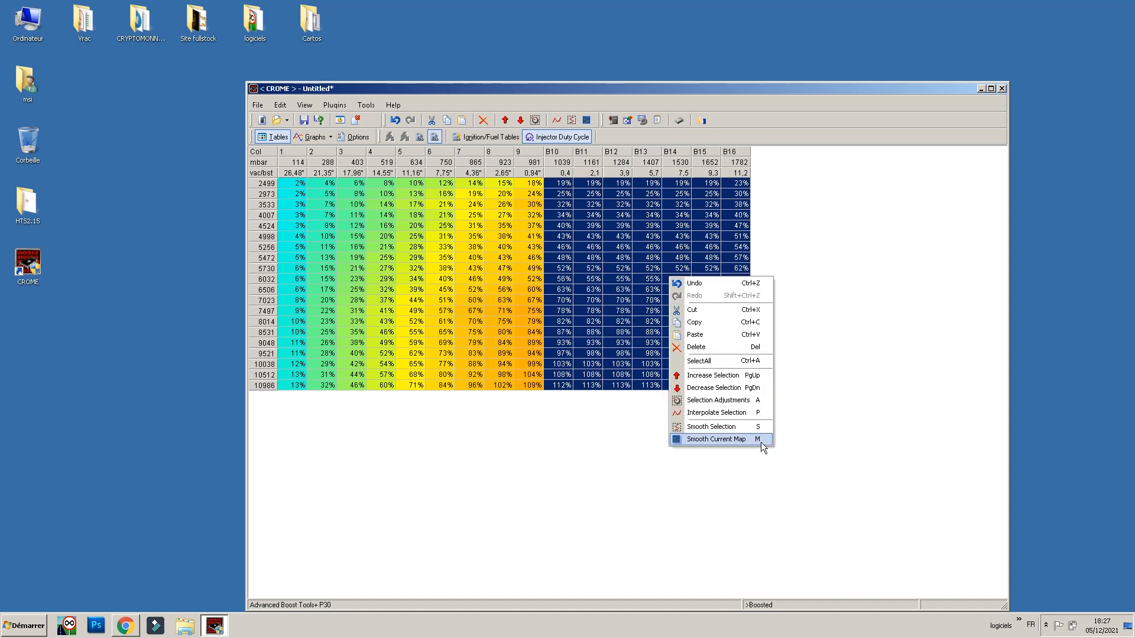
pyautogui.click(739, 412)
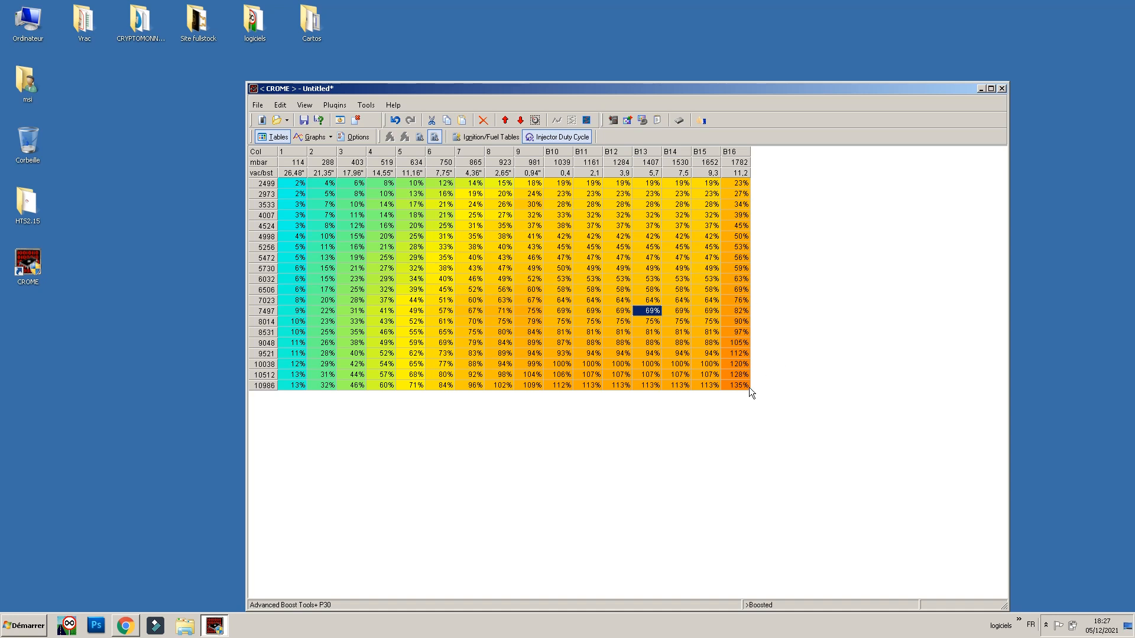
# Smooth the current high-speed fuel map and increase the values of the 1039 mbar boost column B10.
pyautogui.keyDown('shift'); pyautogui.click(531, 182); pyautogui.keyUp('shift')
pyautogui.click(586, 120)
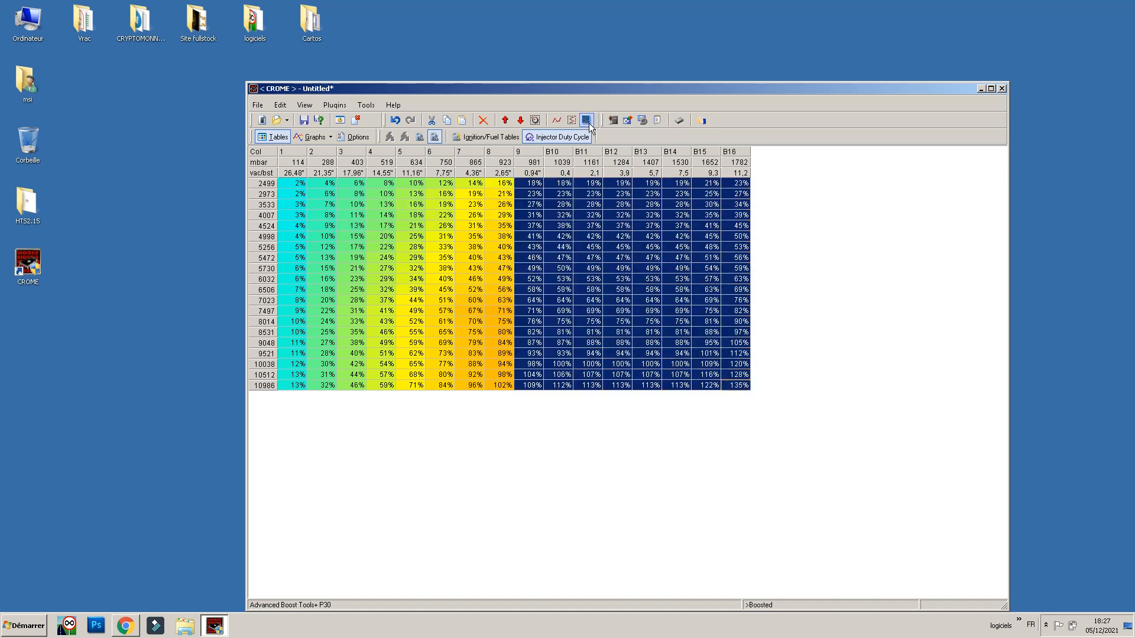
pyautogui.click(704, 354)
pyautogui.moveTo(742, 388); pyautogui.dragTo(562, 185)
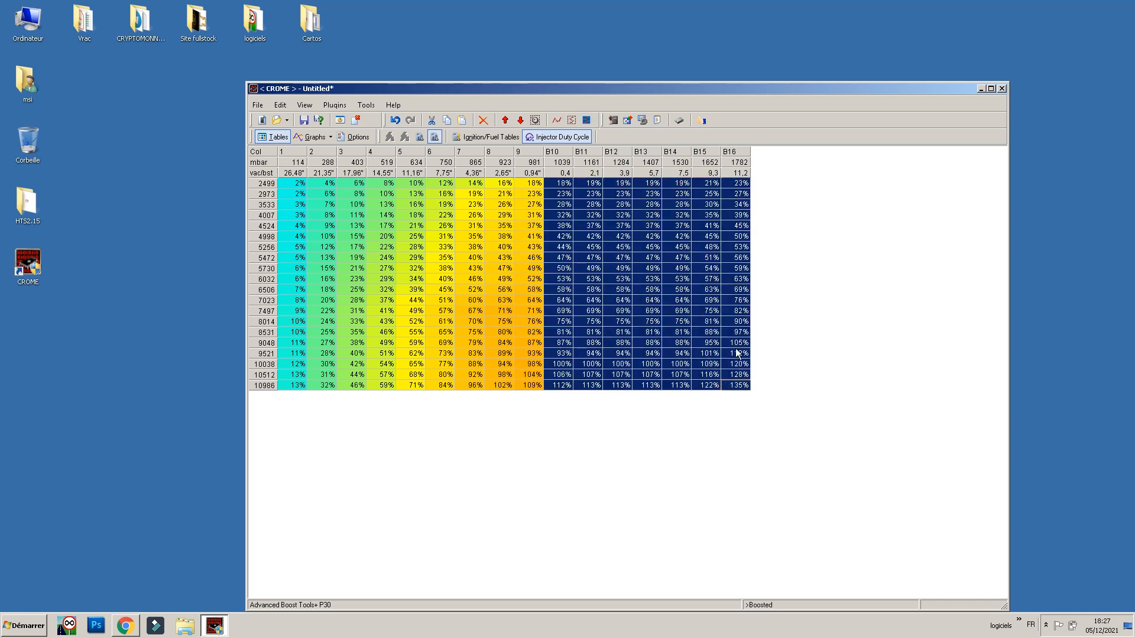
pyautogui.click(506, 121)
pyautogui.click(558, 353)
# Raise all high-speed fuel values in boost columns B11 to B16 by 20 percent with Selection Adjustments.
pyautogui.moveTo(558, 385); pyautogui.dragTo(743, 413)
pyautogui.rightClick(649, 316)
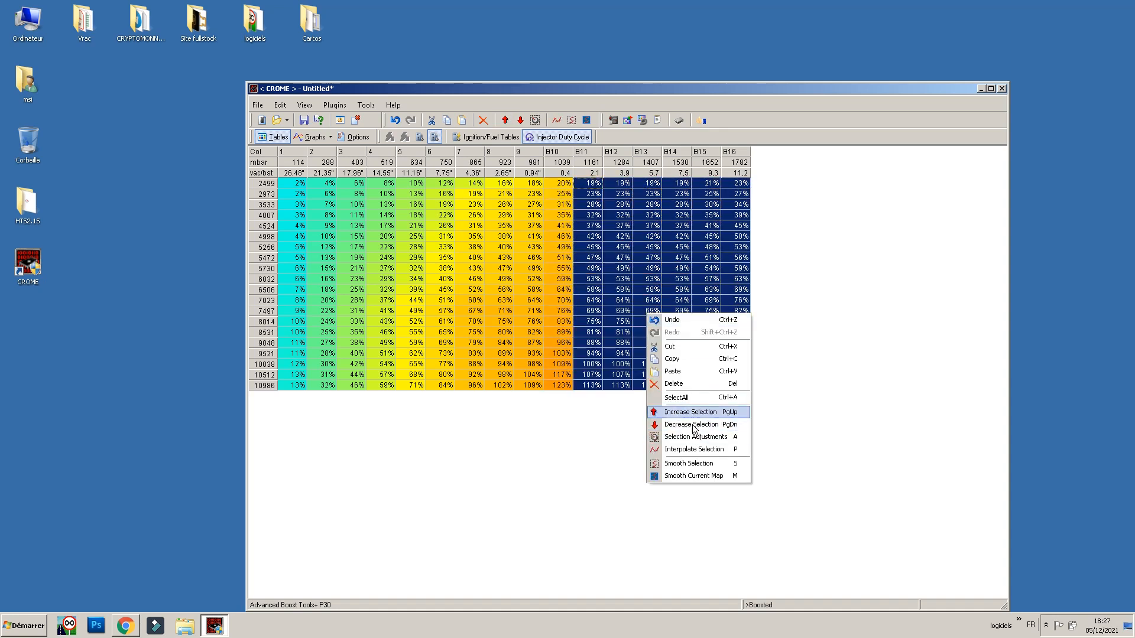
pyautogui.click(693, 436)
pyautogui.write('20')
pyautogui.press('Return')
pyautogui.click(664, 336)
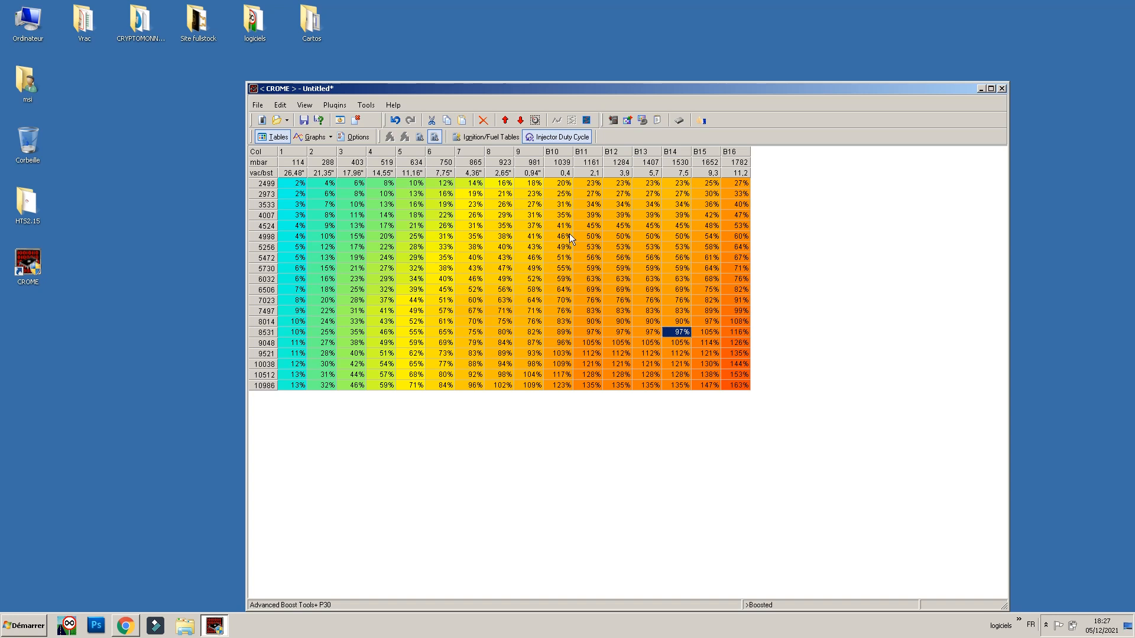
# In the high-speed ignition table, add -10 to all values of the 1782 mbar boost column B16.
pyautogui.click(490, 136)
pyautogui.click(404, 136)
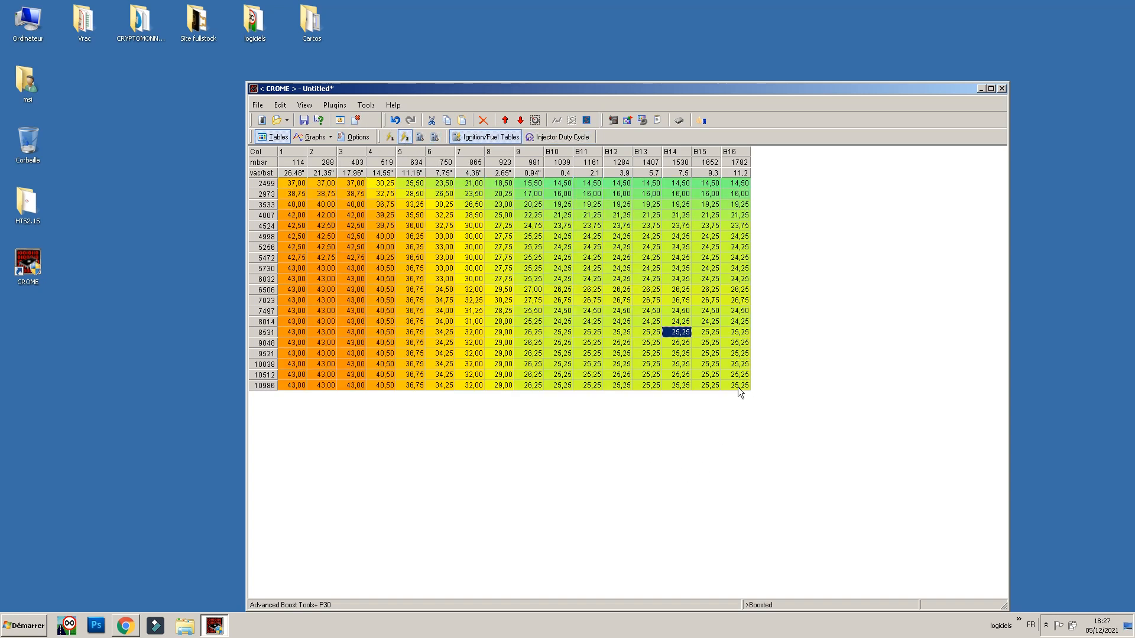
pyautogui.moveTo(736, 386); pyautogui.dragTo(581, 187)
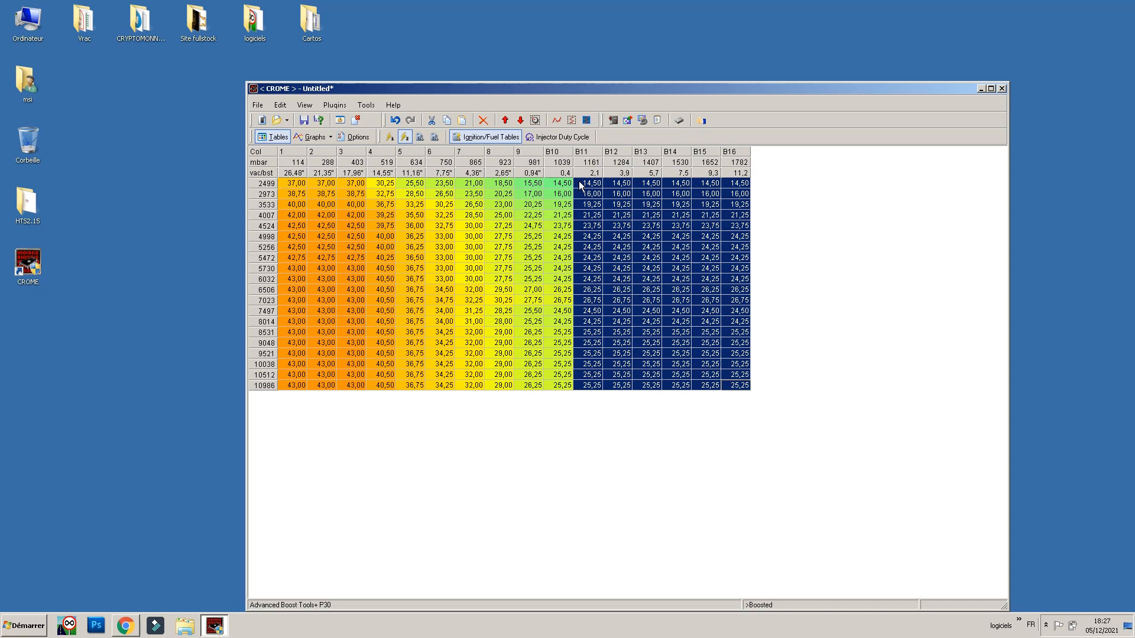
pyautogui.moveTo(733, 385); pyautogui.dragTo(747, 186)
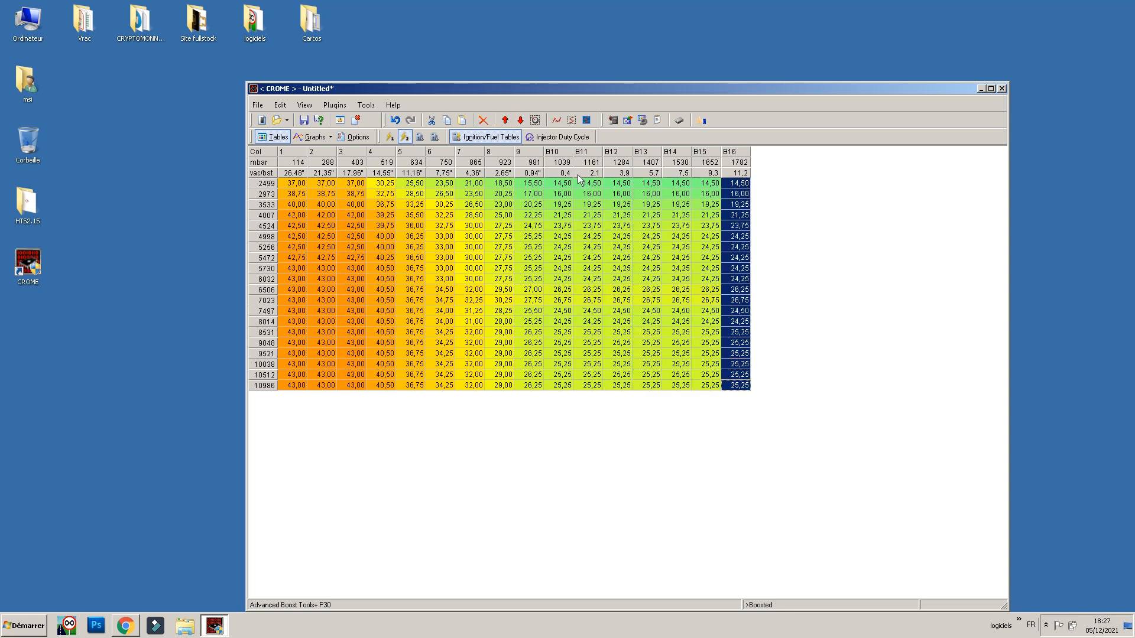
pyautogui.rightClick(728, 320)
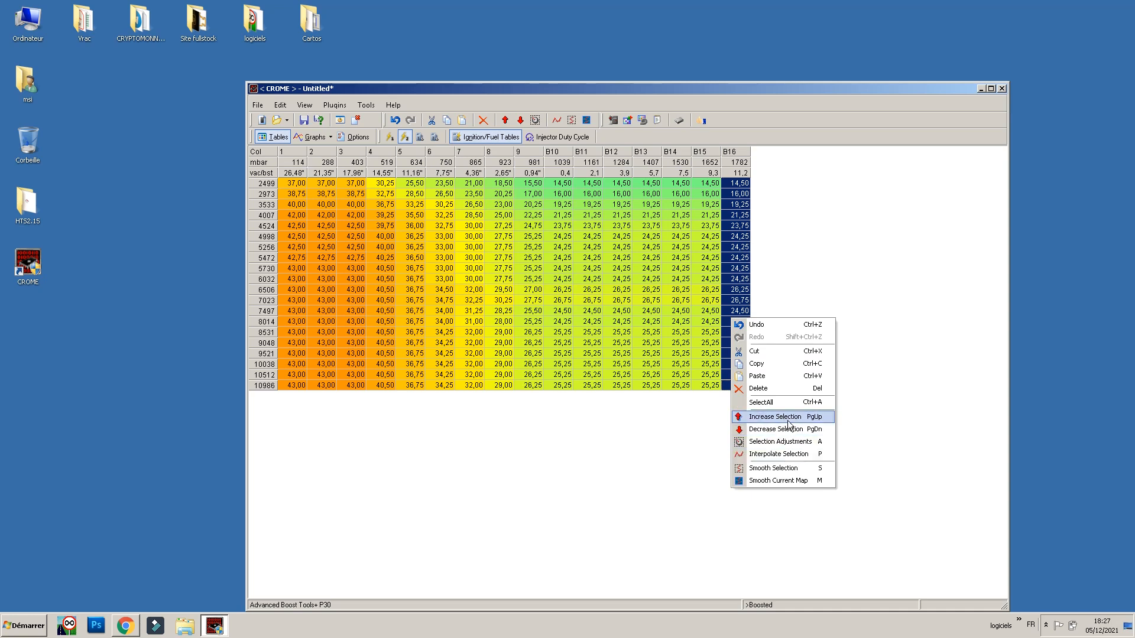
pyautogui.click(795, 444)
pyautogui.click(543, 352)
pyautogui.write('-10')
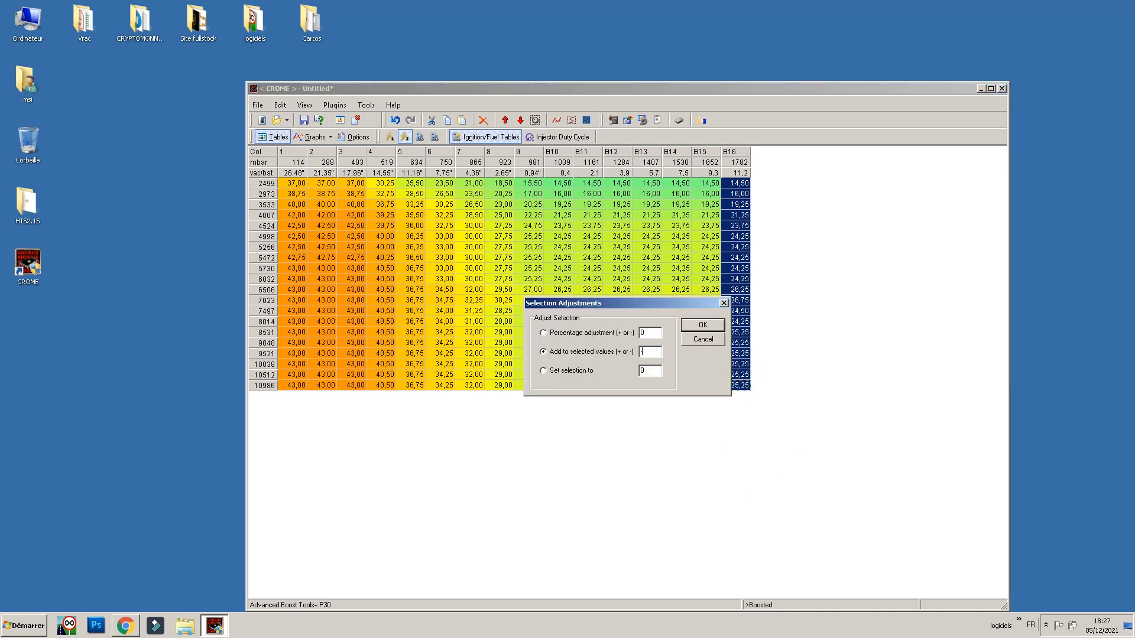
pyautogui.click(702, 326)
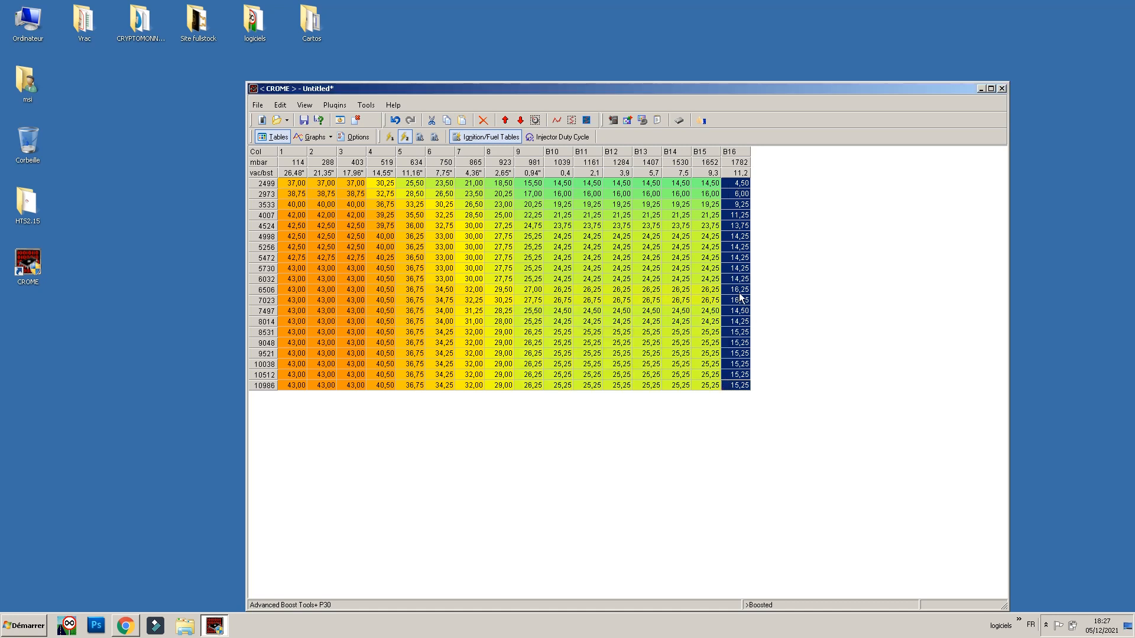
# Interpolate the high-speed ignition values across all rows of boost columns B10 to B16.
pyautogui.moveTo(740, 385); pyautogui.dragTo(569, 188)
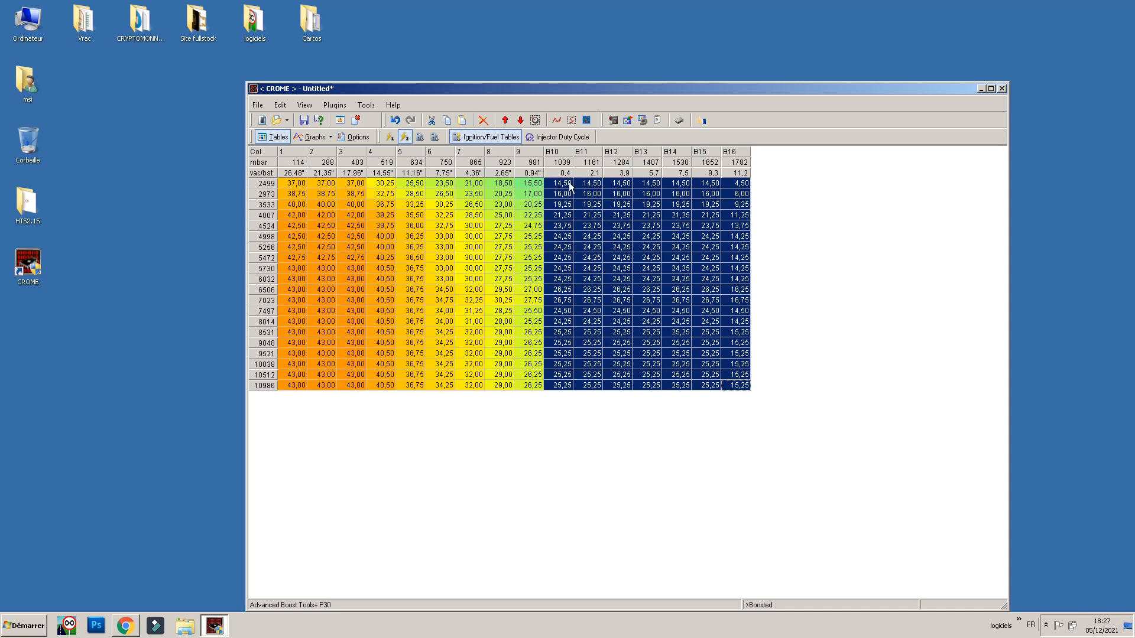
pyautogui.rightClick(580, 297)
pyautogui.click(626, 433)
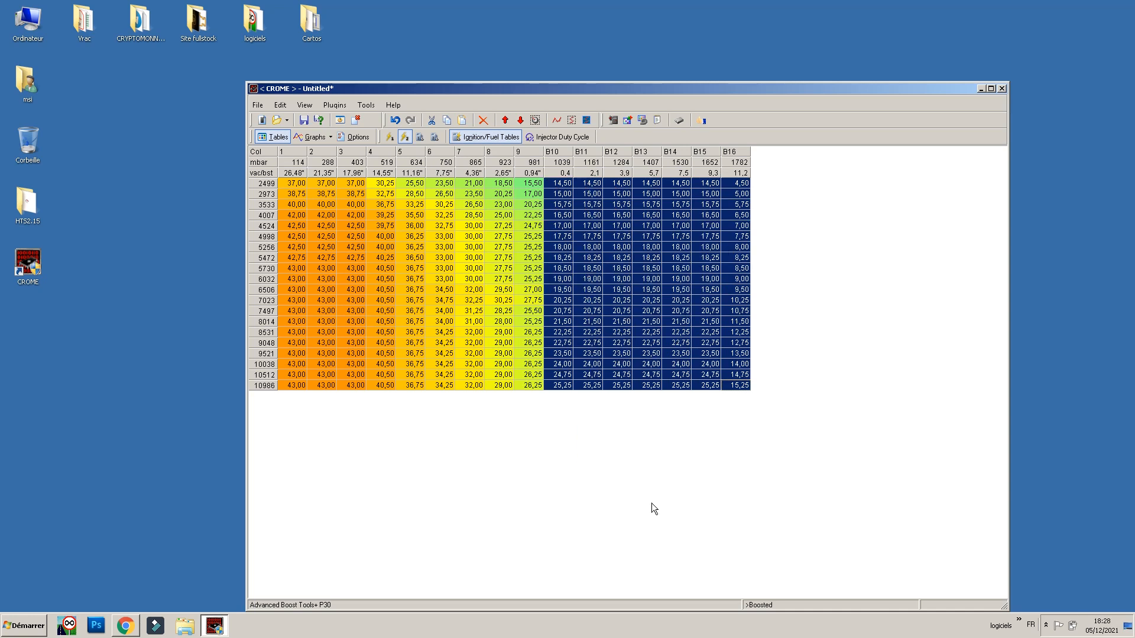
pyautogui.click(649, 311)
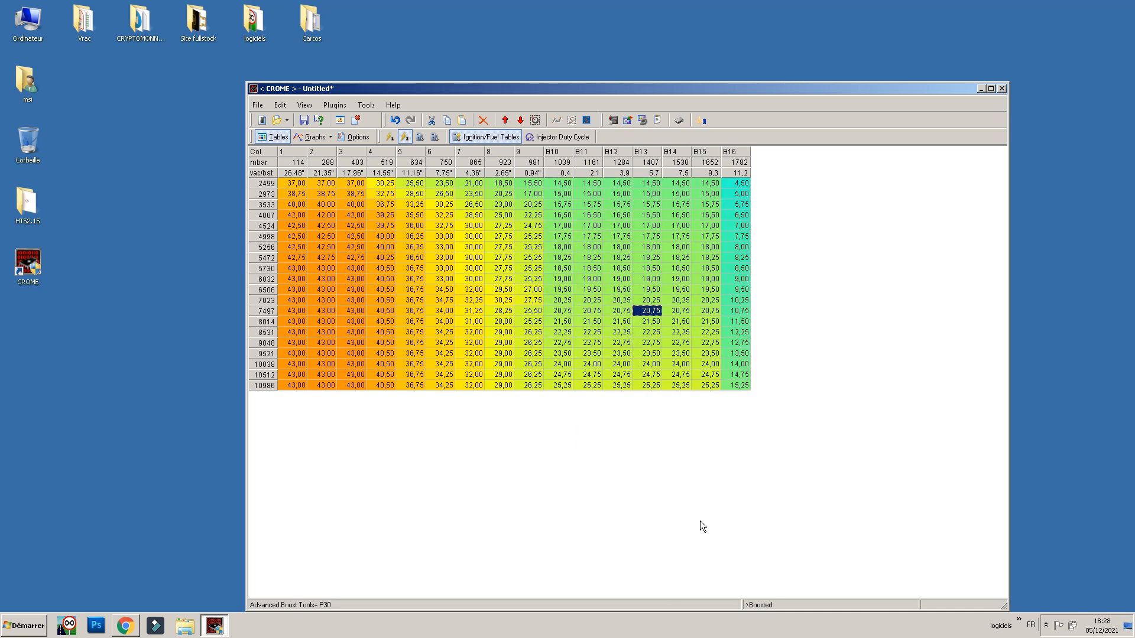
pyautogui.moveTo(706, 385); pyautogui.dragTo(708, 185)
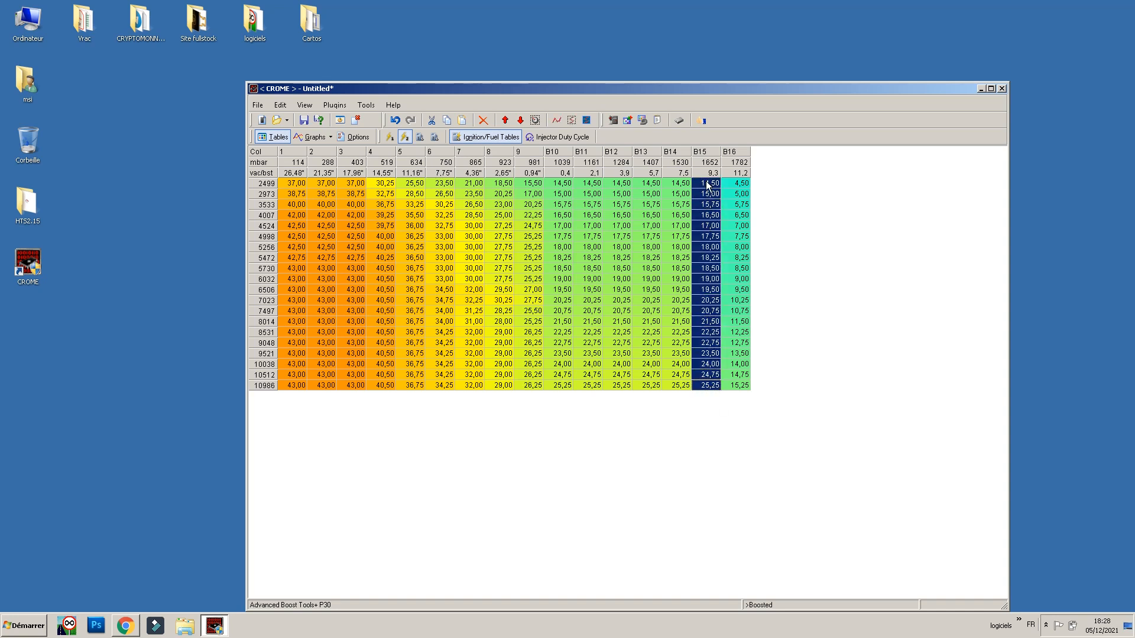
pyautogui.click(681, 291)
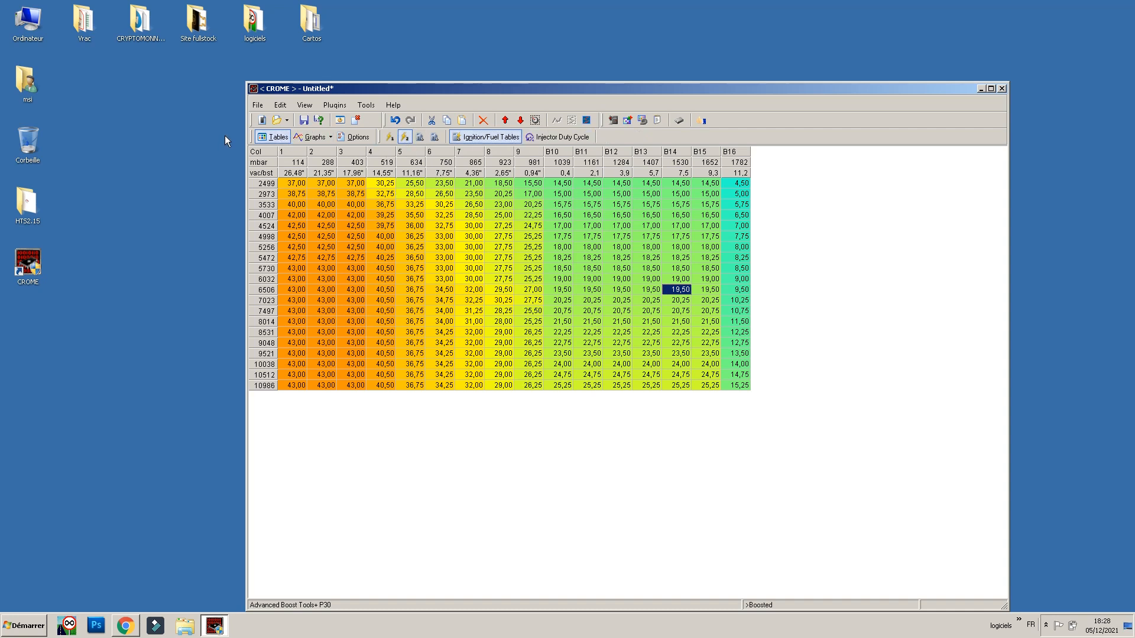
# Start a new ROM from the P30G EDM Civic B16A2 (209) base without saving the current one.
pyautogui.click(262, 120)
pyautogui.click(629, 368)
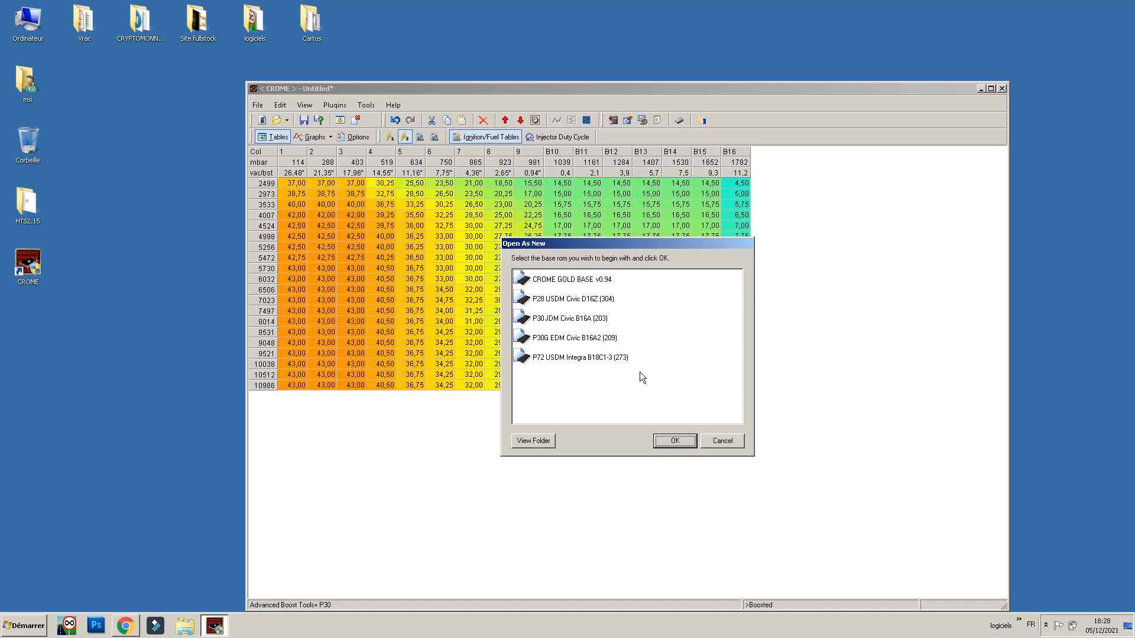
pyautogui.doubleClick(559, 340)
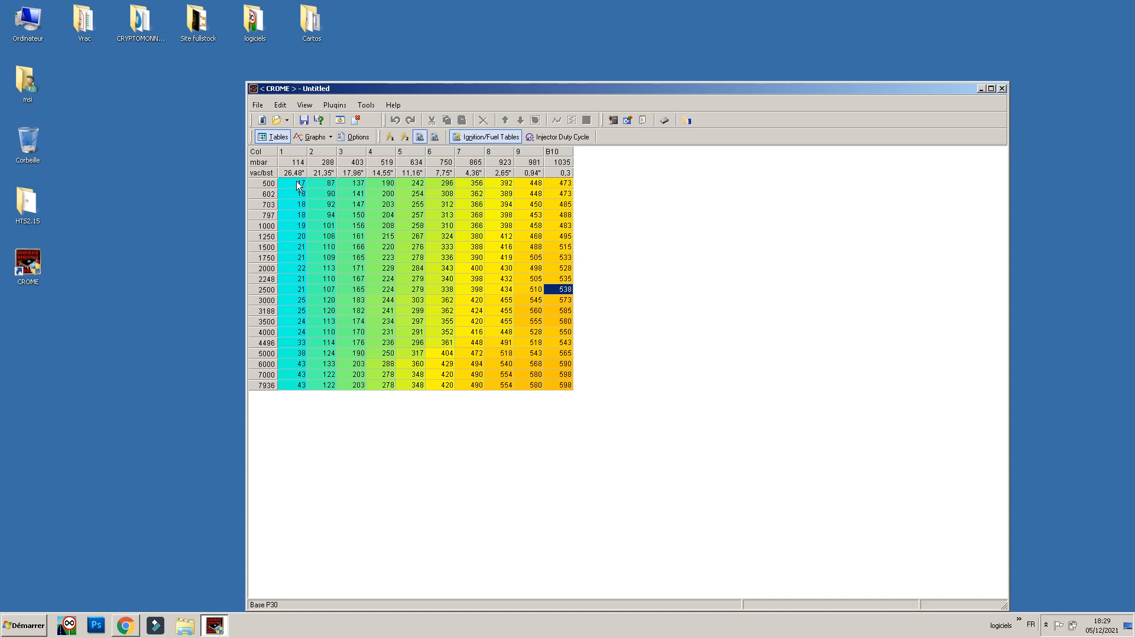
# Rescale the fuel tables with the Multiplier Calculator for a new engine capacity of 2130 cc.
pyautogui.click(612, 121)
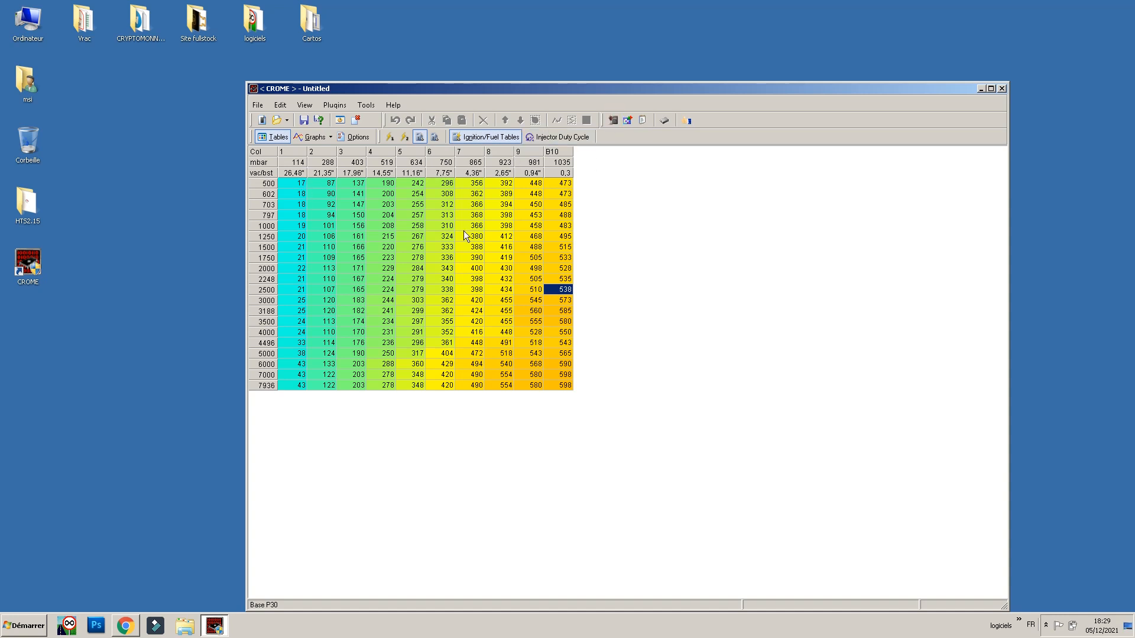
pyautogui.click(615, 122)
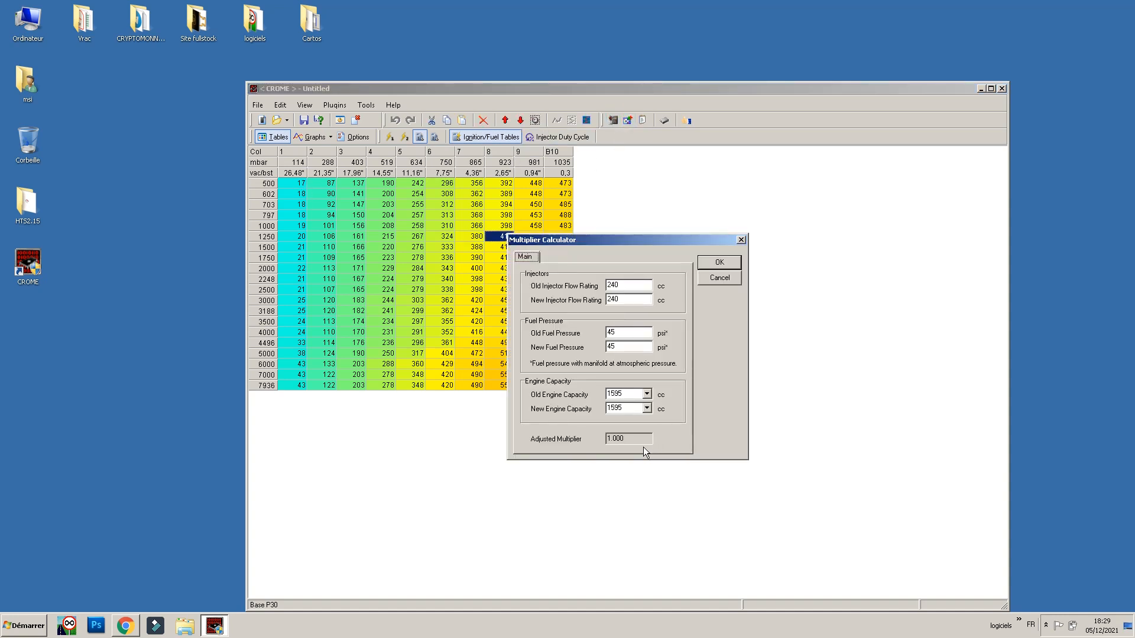
pyautogui.doubleClick(626, 406)
pyautogui.write('2130')
pyautogui.moveTo(626, 438); pyautogui.dragTo(584, 436)
pyautogui.click(718, 264)
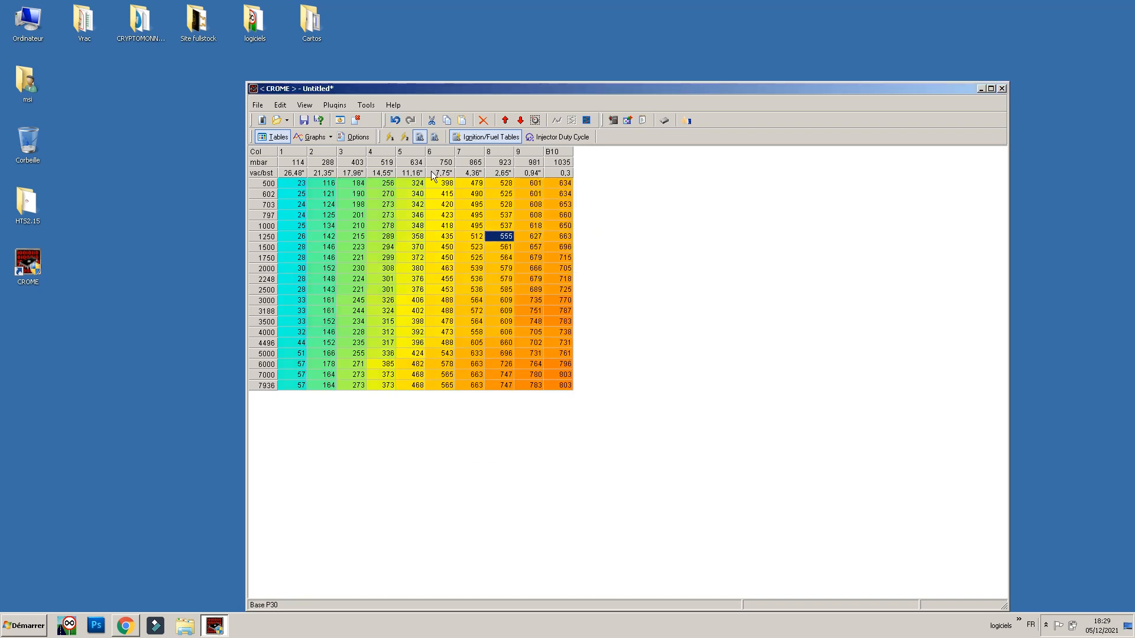
# Check the injector duty cycle of the low- and high-speed fuel tables, focusing on columns 8 to B10 from 7500 rpm up.
pyautogui.click(547, 138)
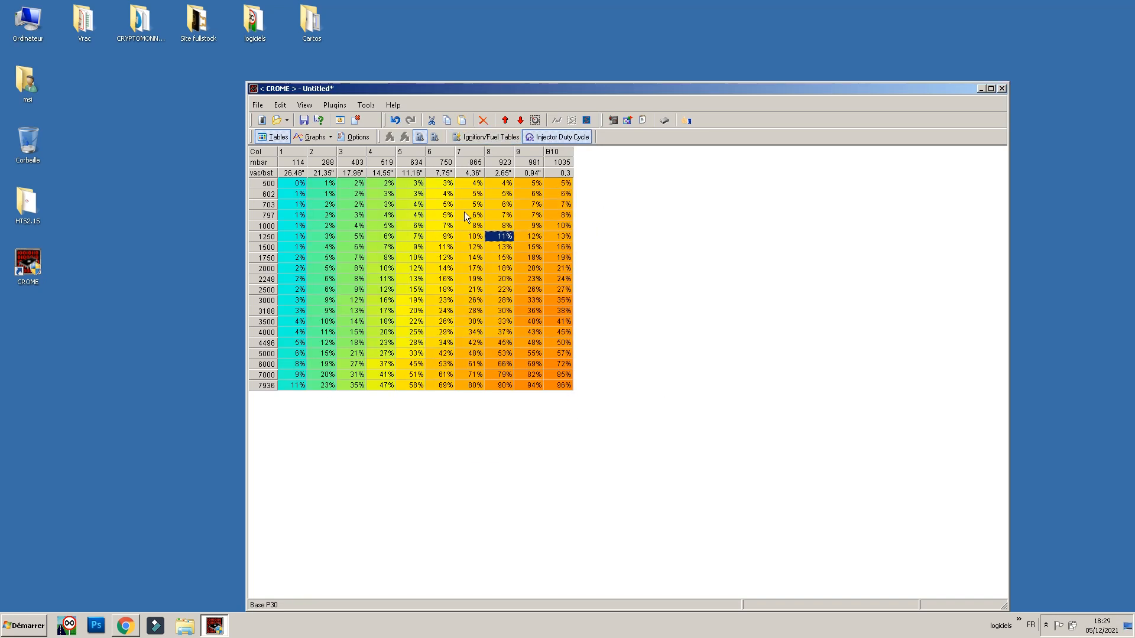
pyautogui.click(434, 137)
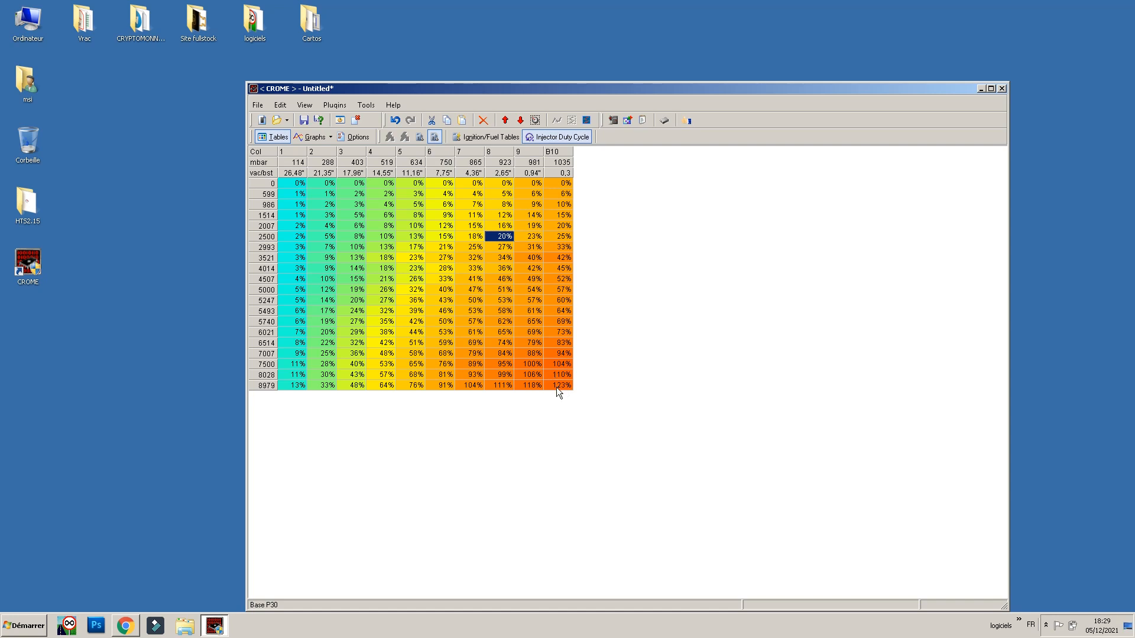
pyautogui.moveTo(558, 367)
pyautogui.mouseDown()
pyautogui.moveTo(523, 384)
pyautogui.moveTo(562, 392)
pyautogui.moveTo(545, 385)
pyautogui.mouseUp()
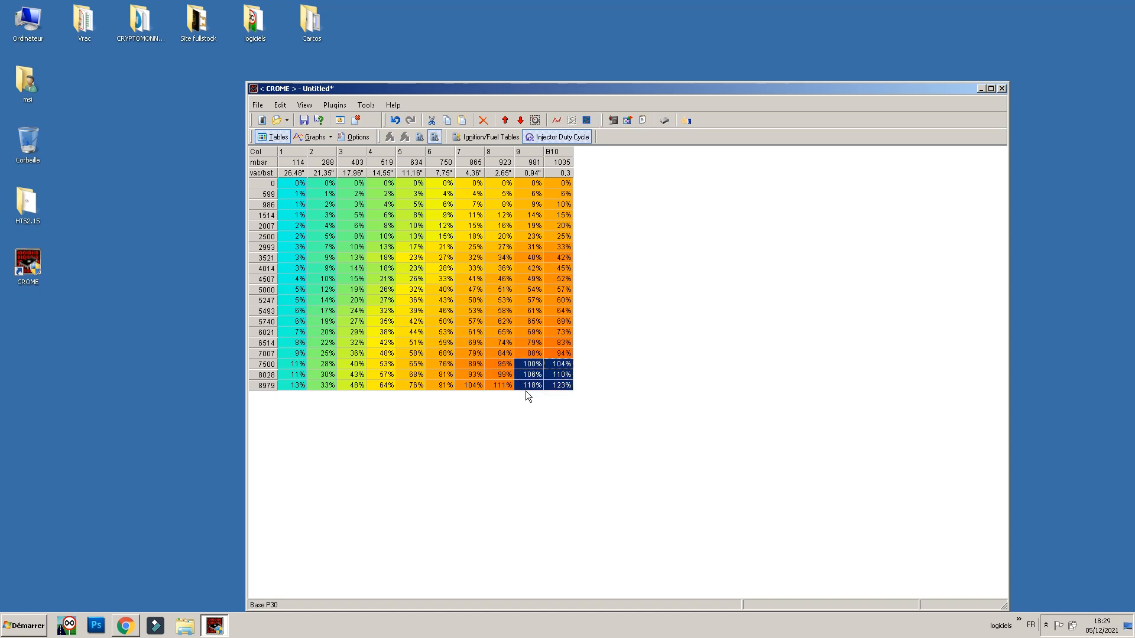
pyautogui.moveTo(565, 365); pyautogui.dragTo(508, 389)
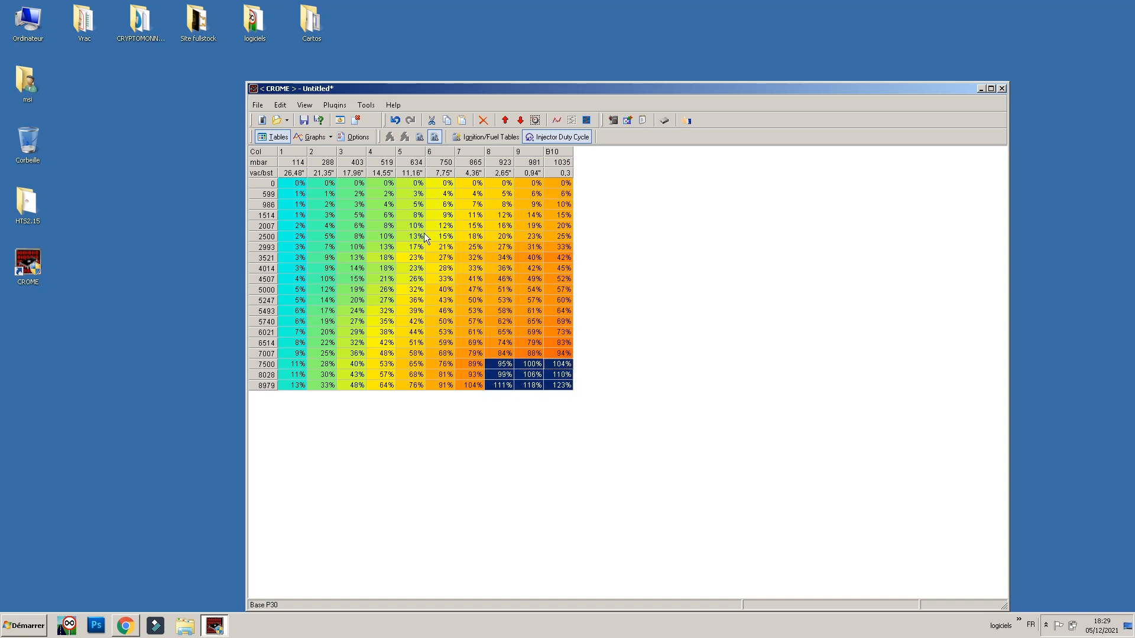
pyautogui.click(537, 375)
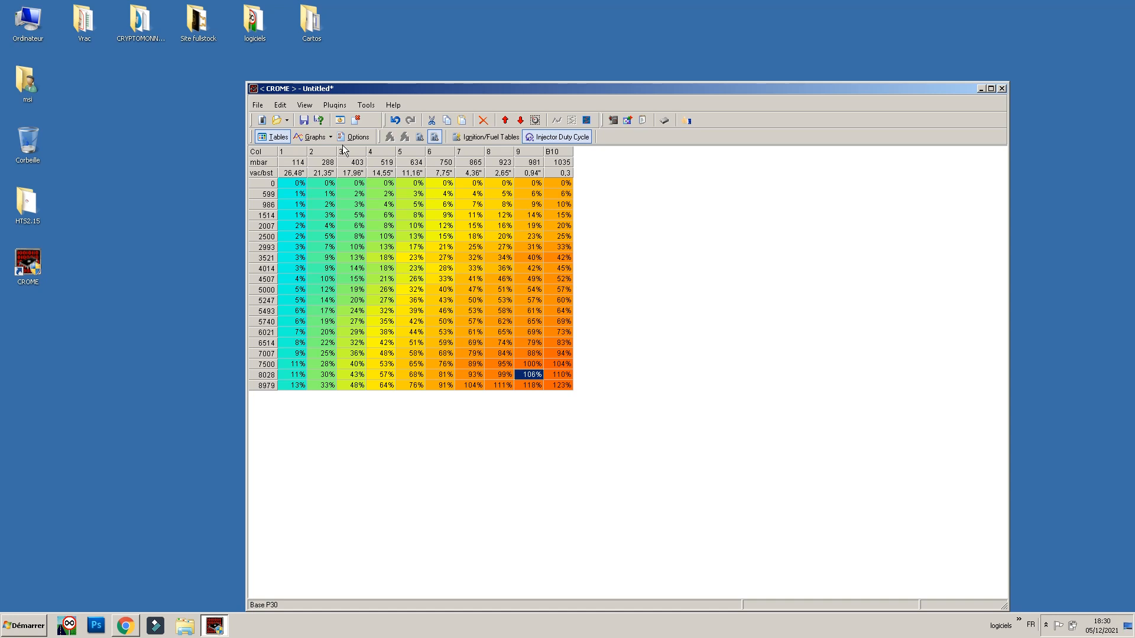
# Apply the Multiplier Calculator with a new injector flow rating of 410 cc and a new engine capacity of 2130 cc.
pyautogui.click(614, 123)
pyautogui.moveTo(629, 300); pyautogui.dragTo(563, 319)
pyautogui.write('410')
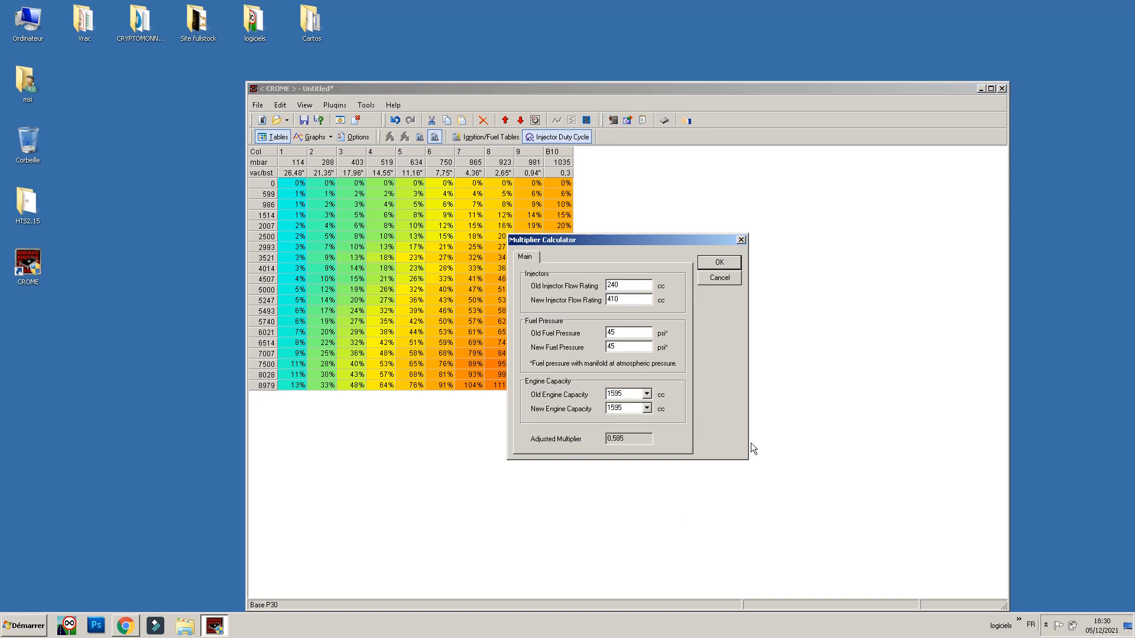
pyautogui.click(629, 347)
pyautogui.moveTo(624, 408); pyautogui.dragTo(582, 412)
pyautogui.write('2130')
pyautogui.doubleClick(629, 438)
pyautogui.click(715, 266)
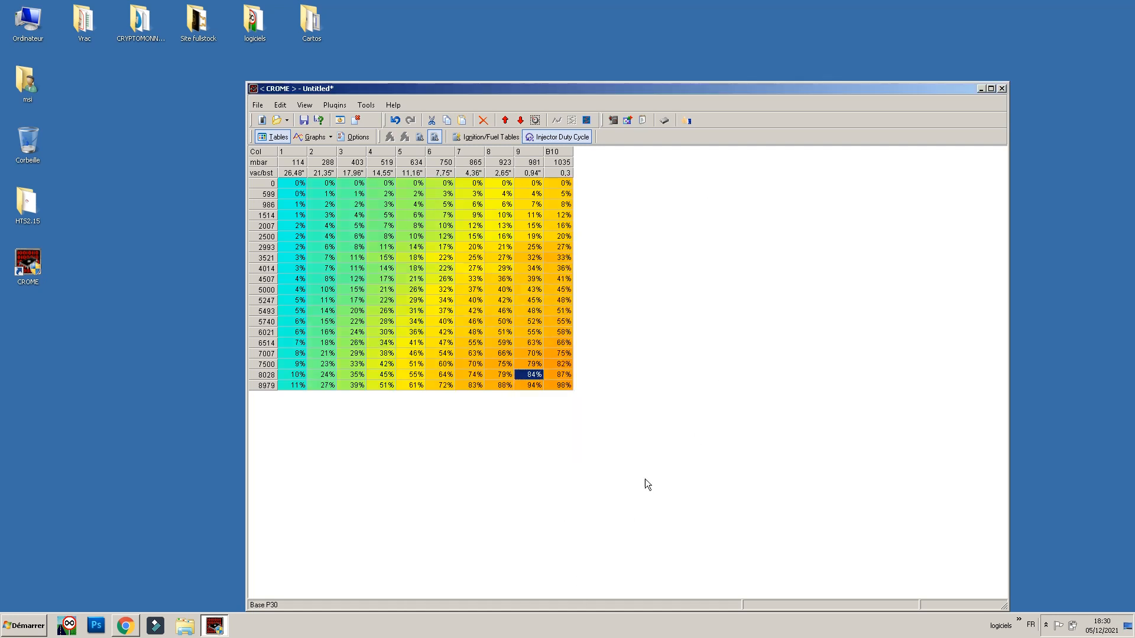
# Examine the injector duty cycle values across the whole high-speed fuel table.
pyautogui.moveTo(561, 385); pyautogui.dragTo(220, 149)
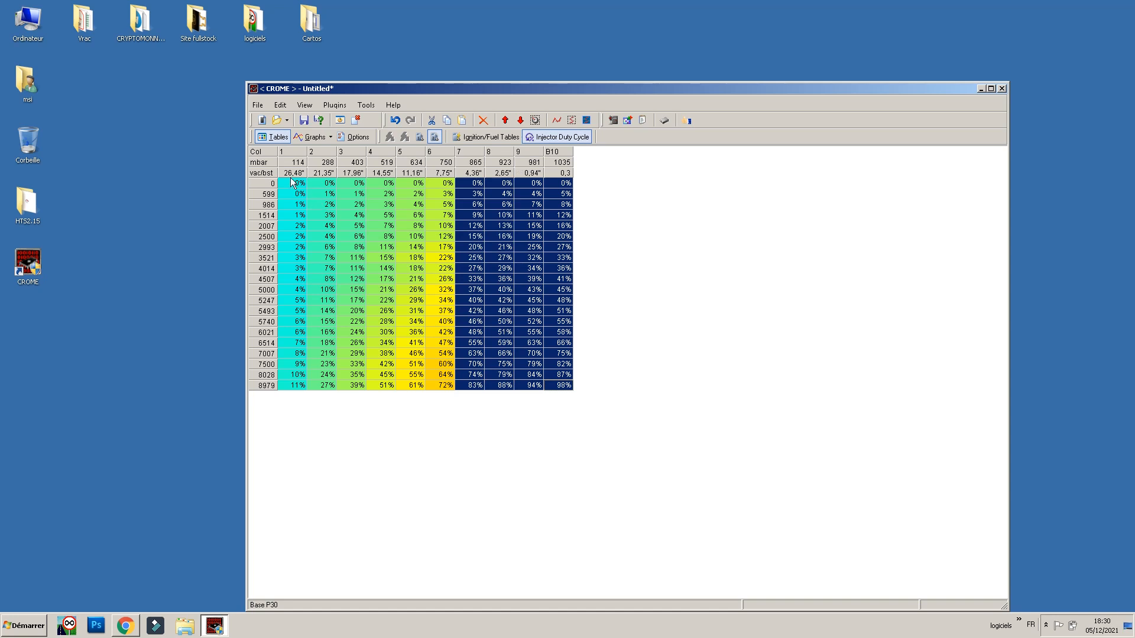
pyautogui.moveTo(299, 182); pyautogui.dragTo(636, 456)
pyautogui.moveTo(561, 384); pyautogui.dragTo(249, 158)
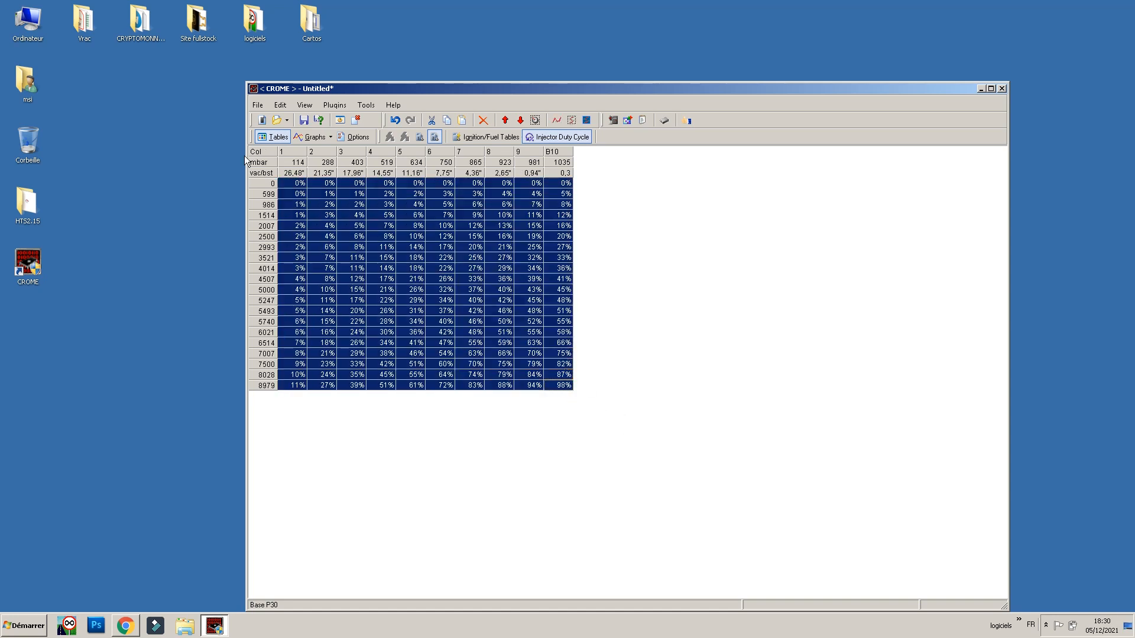
pyautogui.click(500, 300)
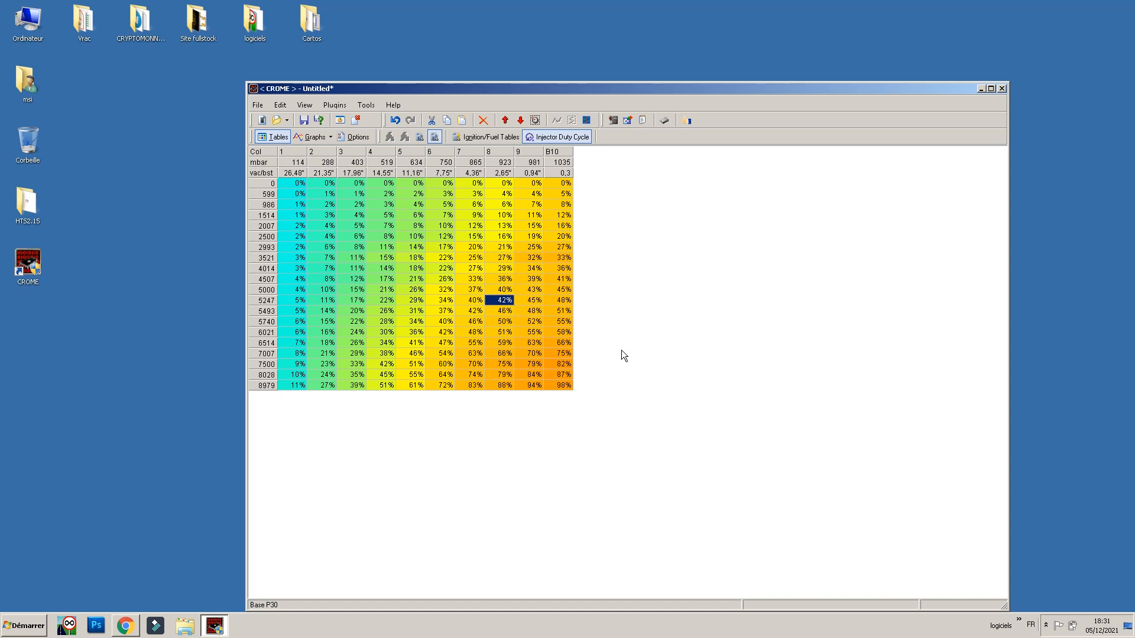
# Look at the Save ROM Image As dialog for binary files and leave it without saving.
pyautogui.click(257, 104)
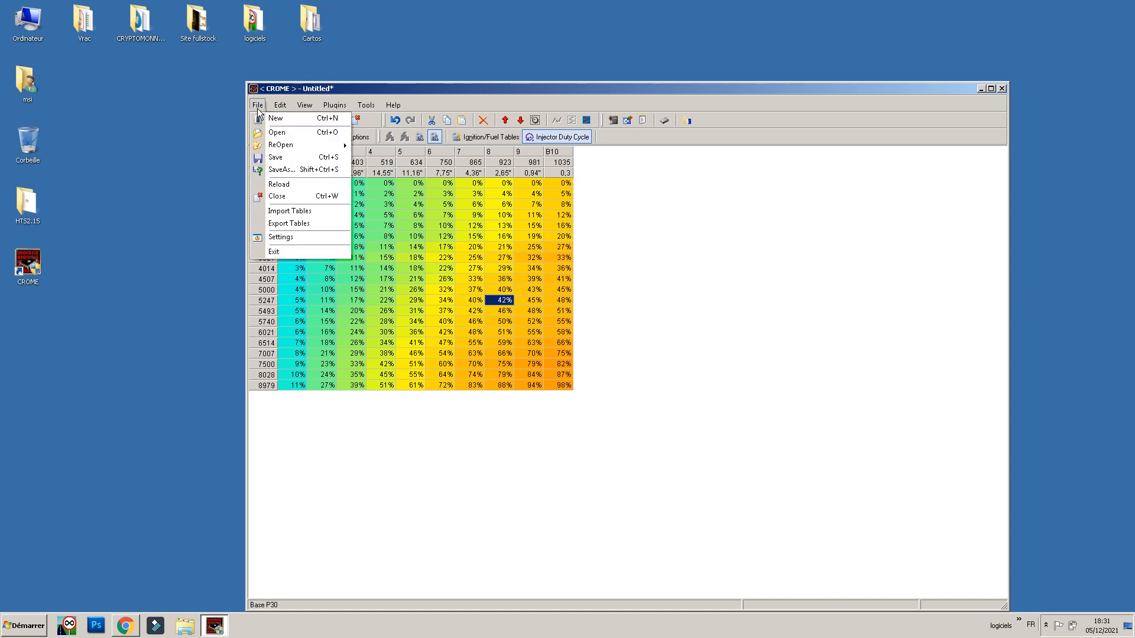
pyautogui.click(301, 171)
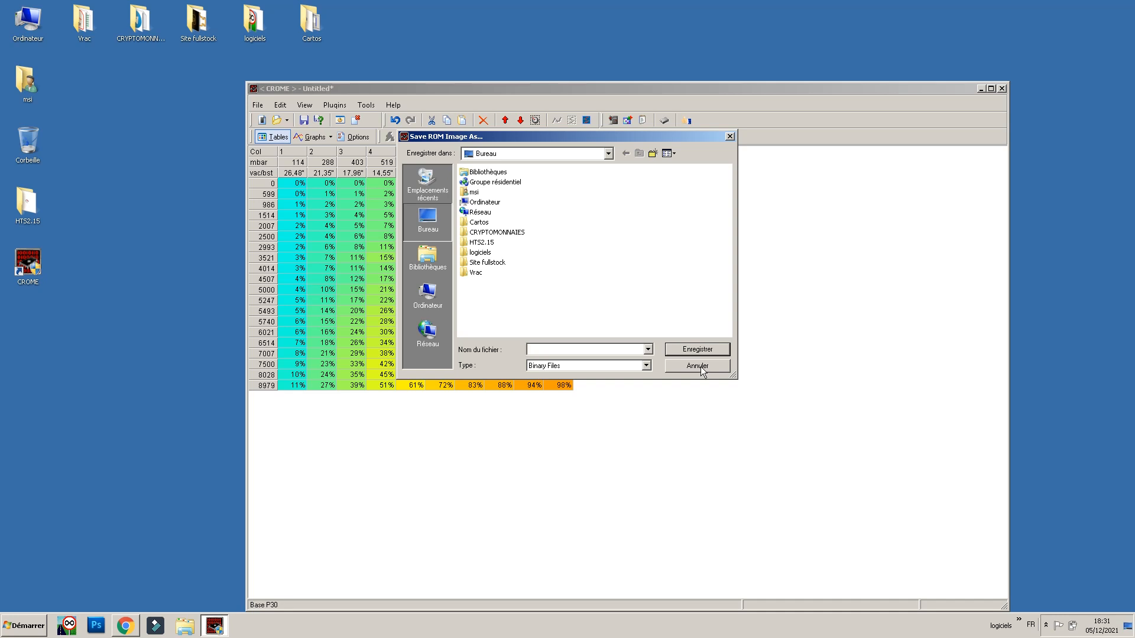
pyautogui.click(700, 367)
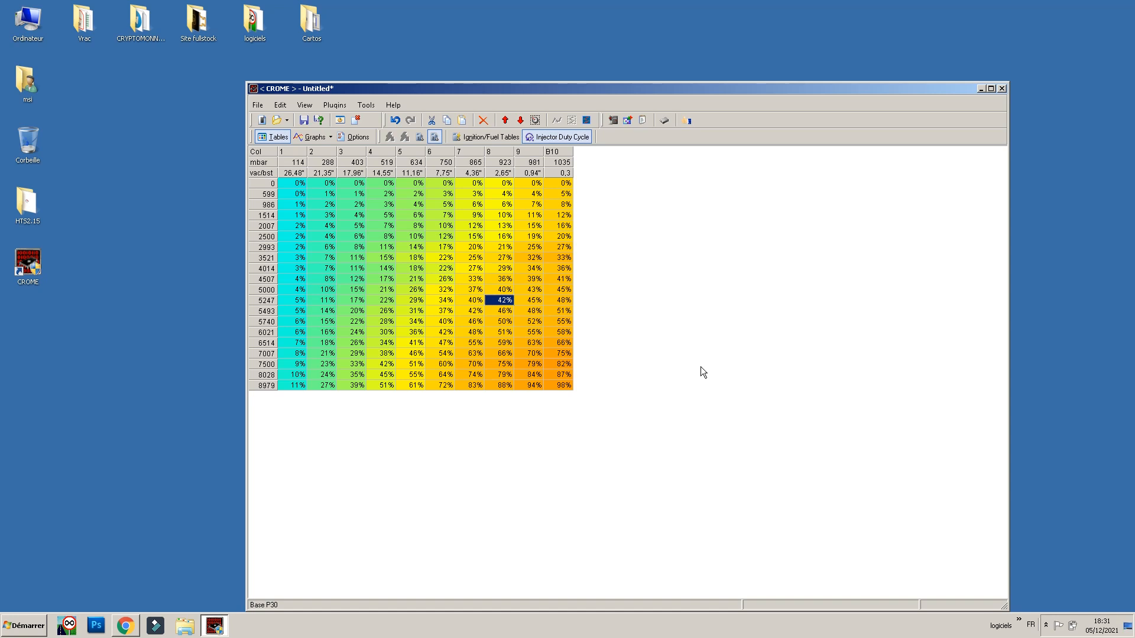
# Switch to Chrome and show the HTS Version 2.15 + K Series Datalogger download page.
pyautogui.click(125, 625)
pyautogui.click(221, 11)
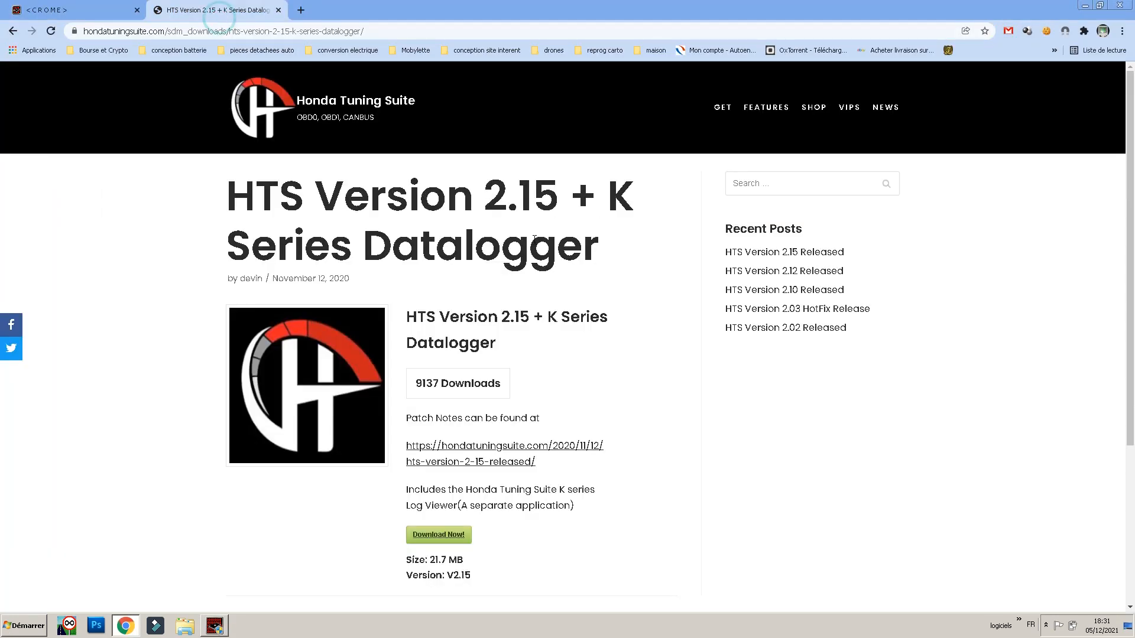